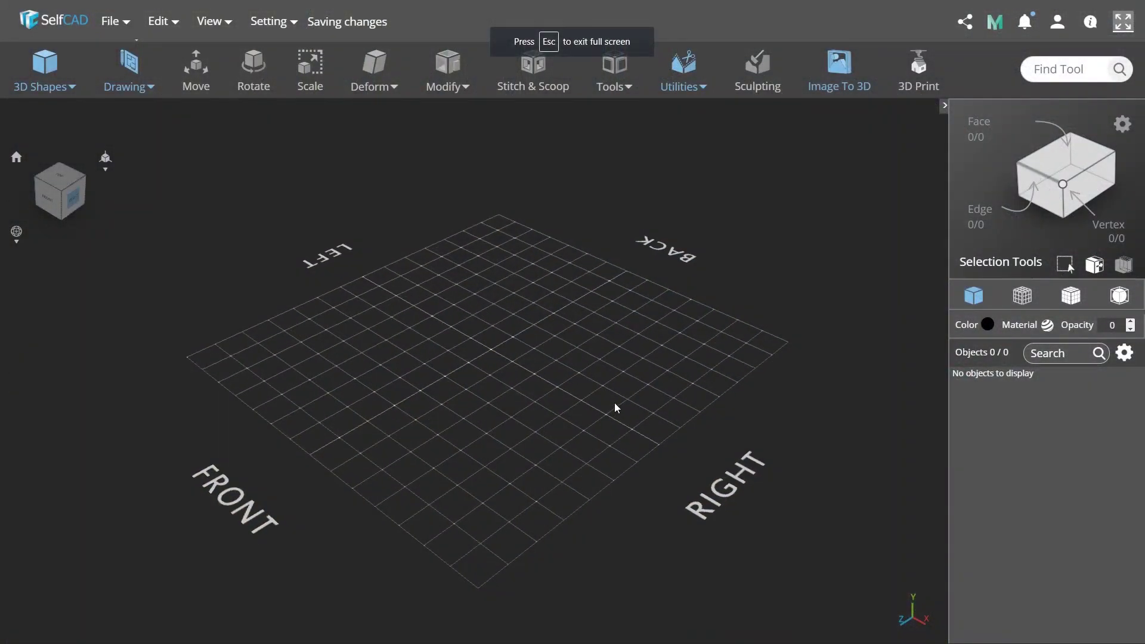
Step: Start a new Shape Generator solid and set its number of edges to 64
{"action": "left_click", "coordinate": [44, 75]}
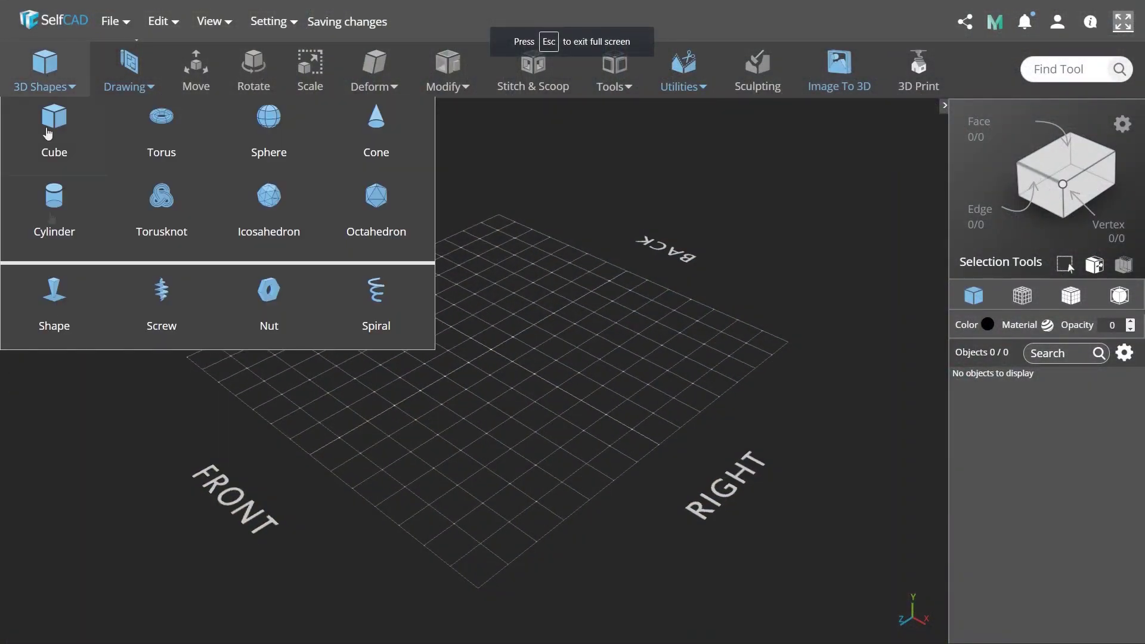
{"action": "left_click", "coordinate": [56, 317]}
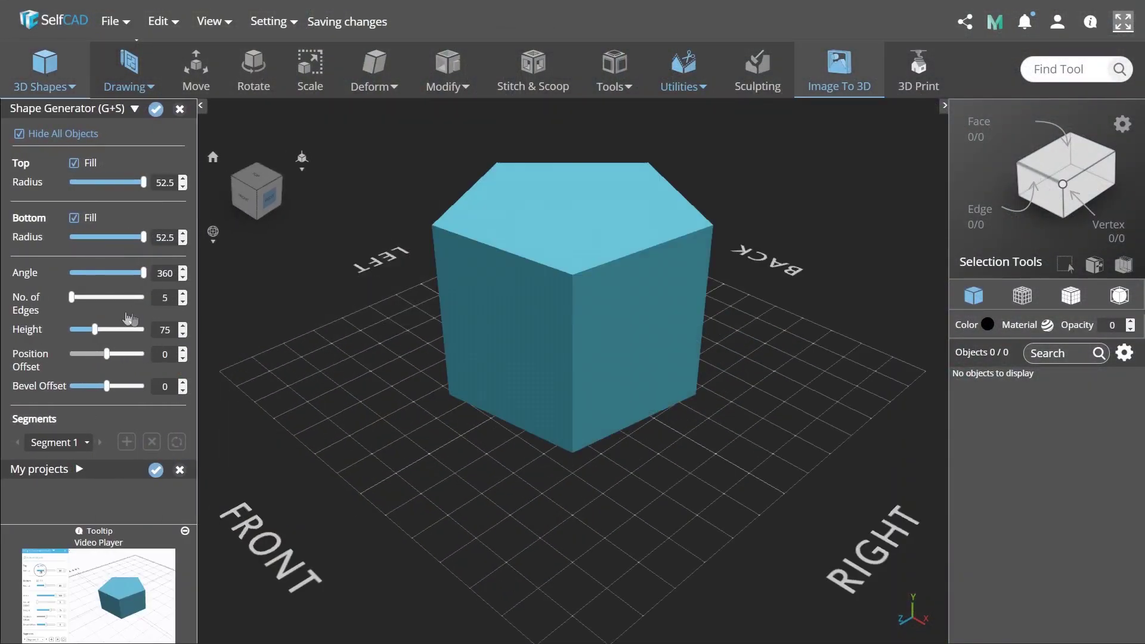
{"action": "left_click_drag", "start_coordinate": [75, 298], "coordinate": [168, 288]}
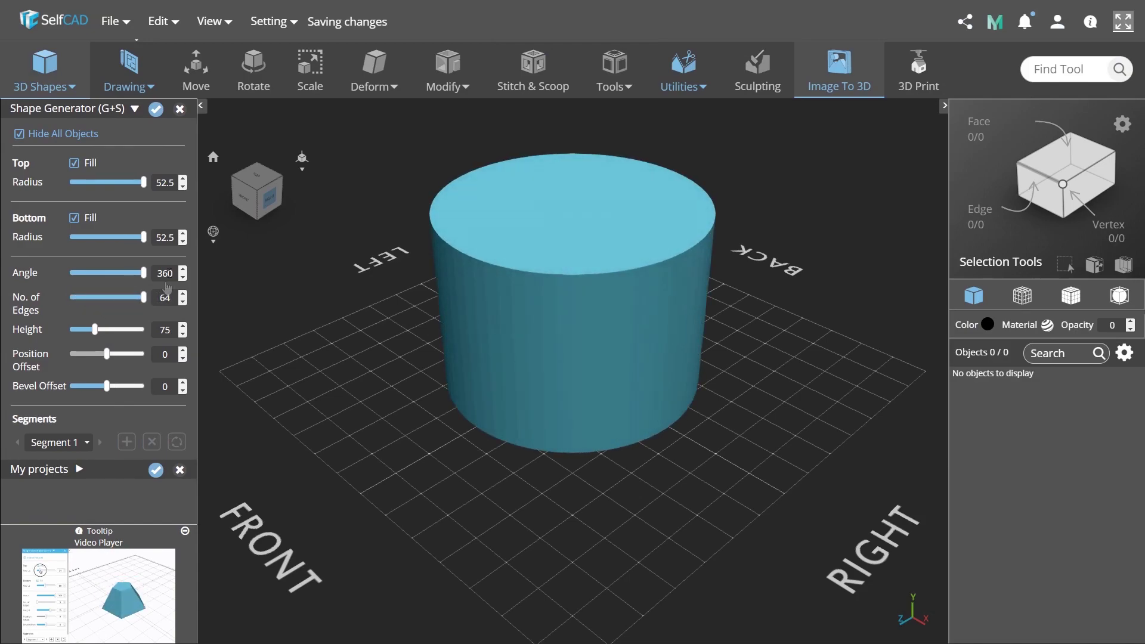
Step: Set the first segment's bottom and top radii to 45 and its height to 50
{"action": "double_click", "coordinate": [163, 238]}
{"action": "key", "text": "Return"}
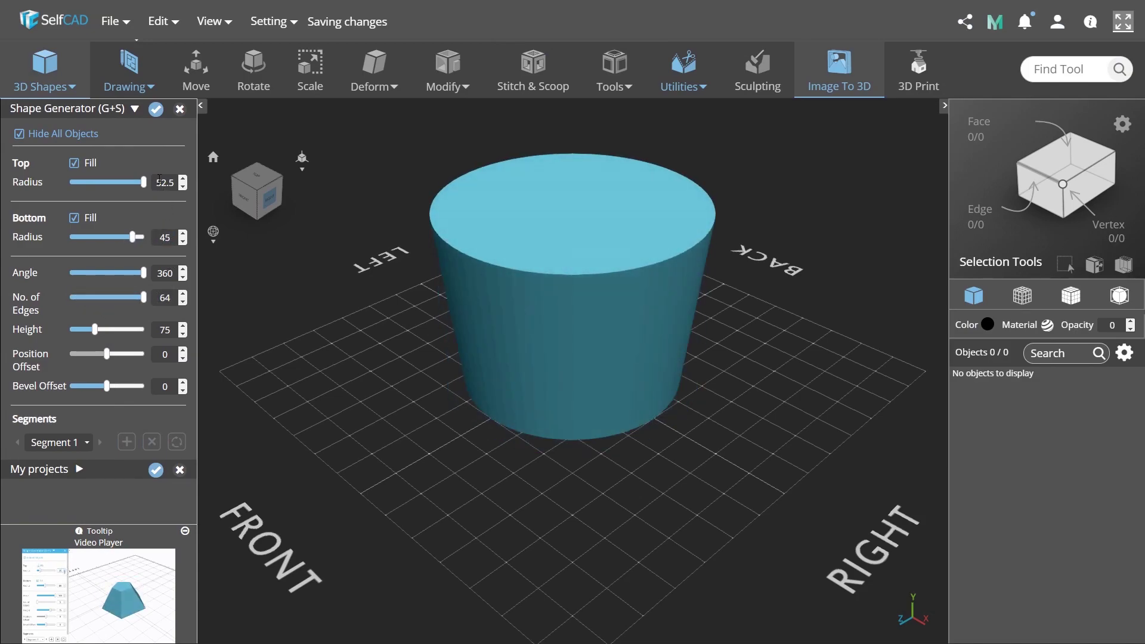
{"action": "left_click", "coordinate": [159, 179]}
{"action": "type", "text": "45"}
{"action": "key", "text": "Return"}
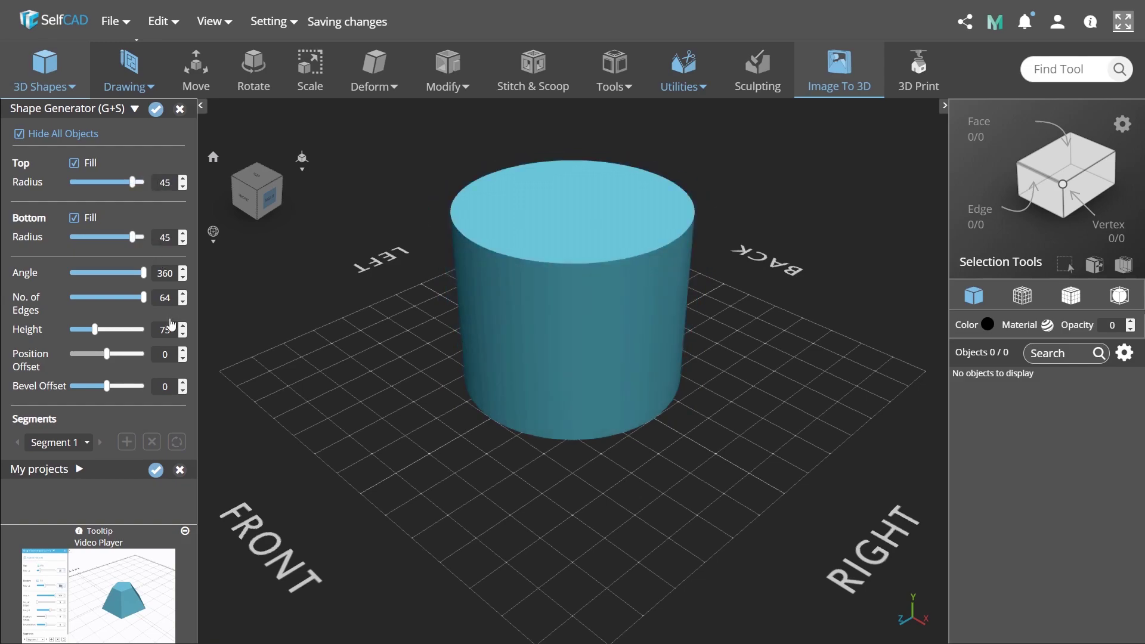
{"action": "type", "text": "5"}
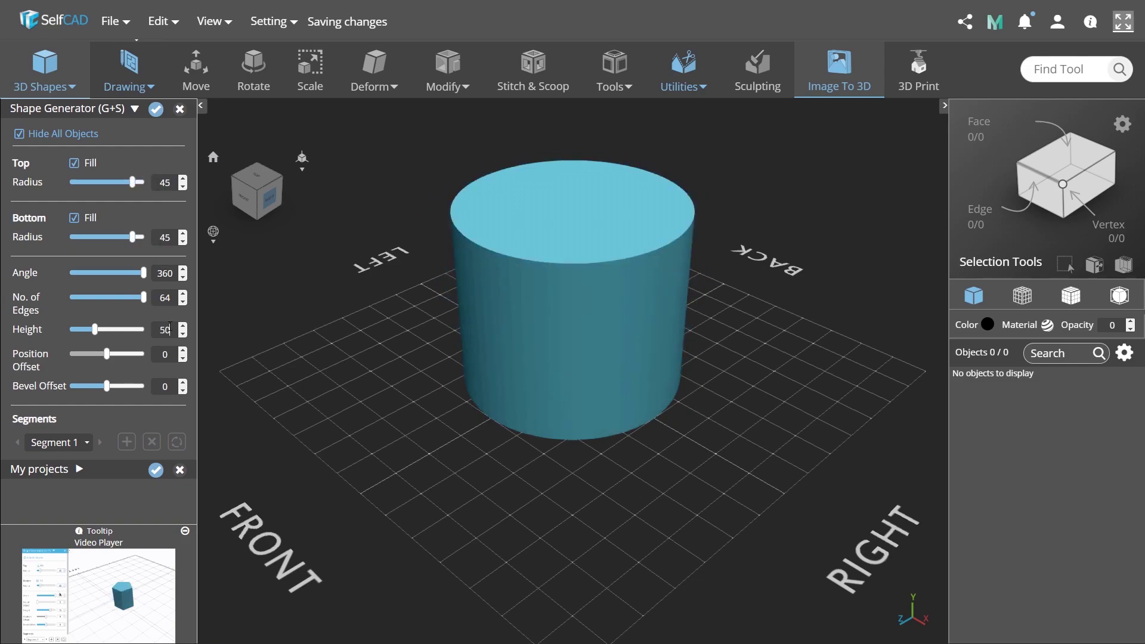
{"action": "key", "text": "Return"}
Step: Add a second segment with a top radius of 40 and a third segment with a top radius of 30
{"action": "left_click", "coordinate": [126, 442]}
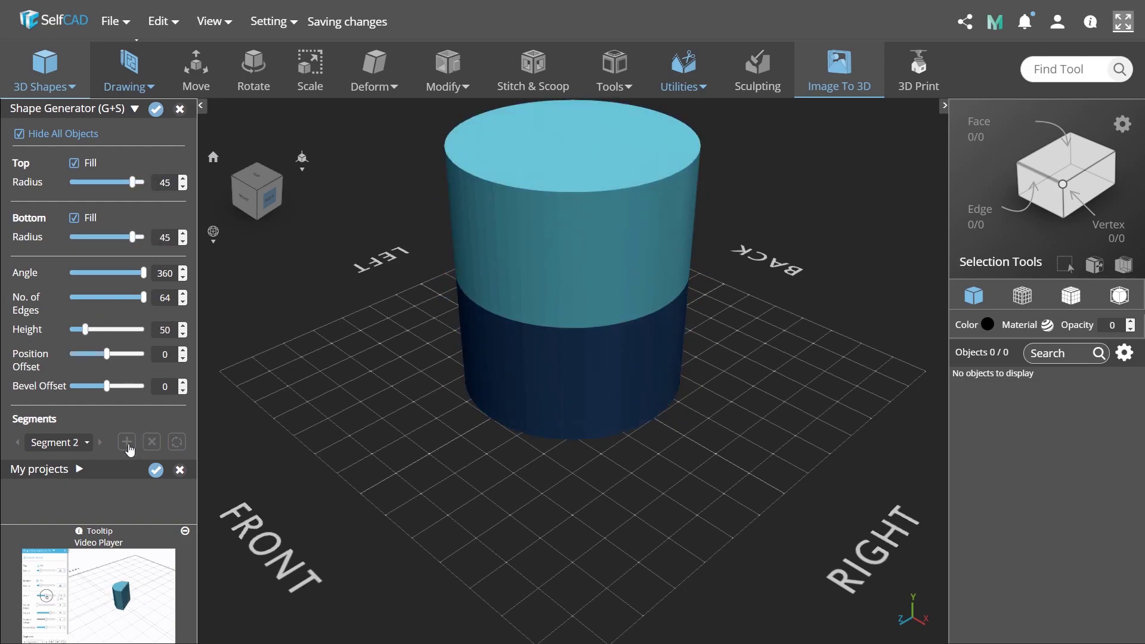
{"action": "type", "text": "40"}
{"action": "key", "text": "Return"}
{"action": "left_click", "coordinate": [126, 442]}
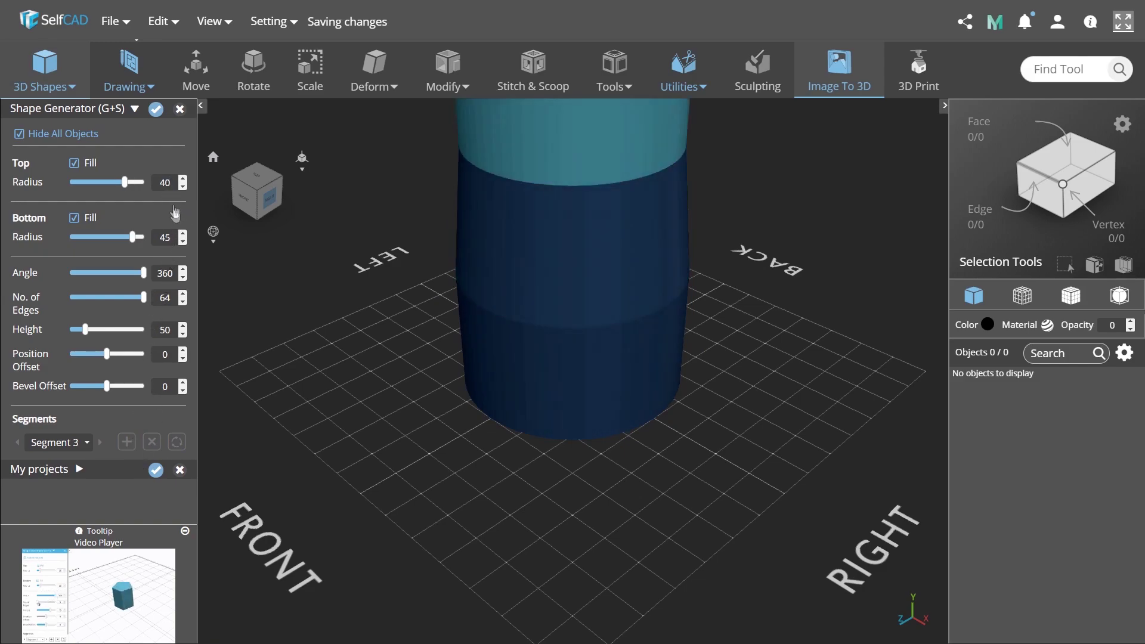
{"action": "double_click", "coordinate": [167, 185]}
{"action": "type", "text": "30"}
{"action": "key", "text": "Return"}
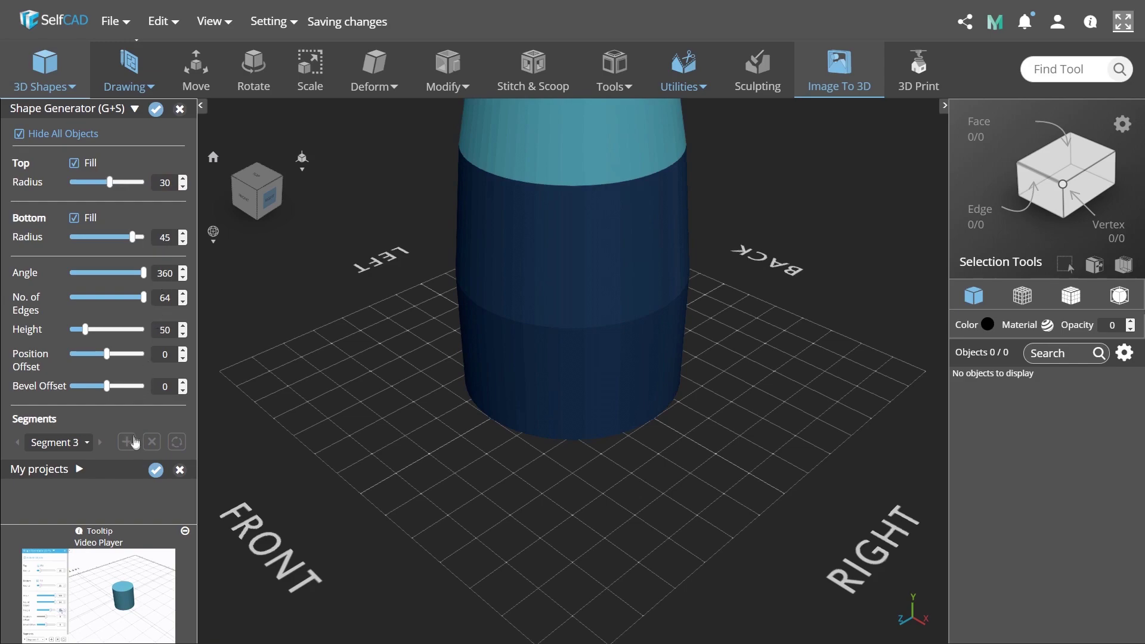
Step: Add a fourth segment with a top radius of 25 and a height of 20, and create the solid
{"action": "left_click", "coordinate": [126, 442]}
{"action": "double_click", "coordinate": [176, 186]}
{"action": "type", "text": "25"}
{"action": "key", "text": "Return"}
{"action": "double_click", "coordinate": [164, 329]}
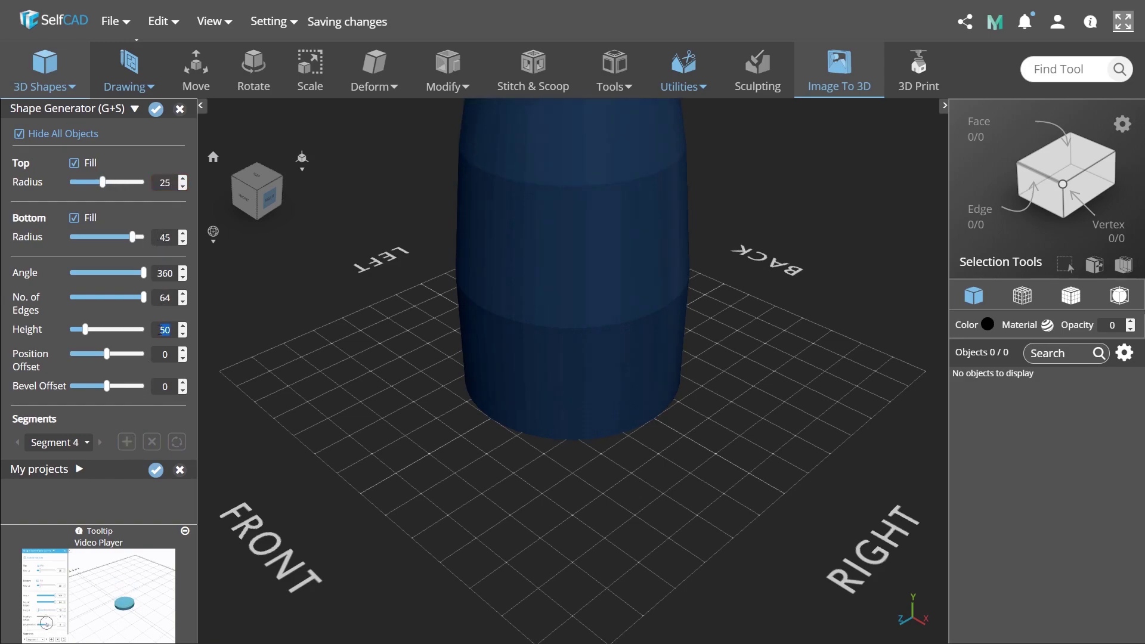
{"action": "type", "text": "20"}
{"action": "left_click", "coordinate": [156, 109]}
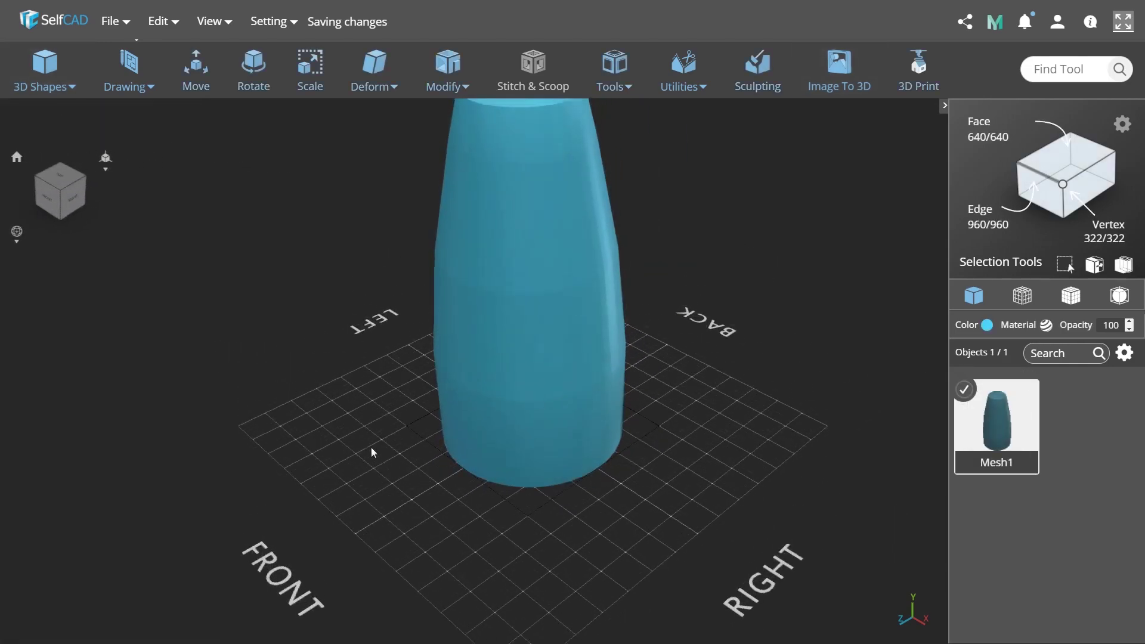
Step: Deselect the tapered solid and switch to orthographic projection in the top view
{"action": "left_click", "coordinate": [394, 406]}
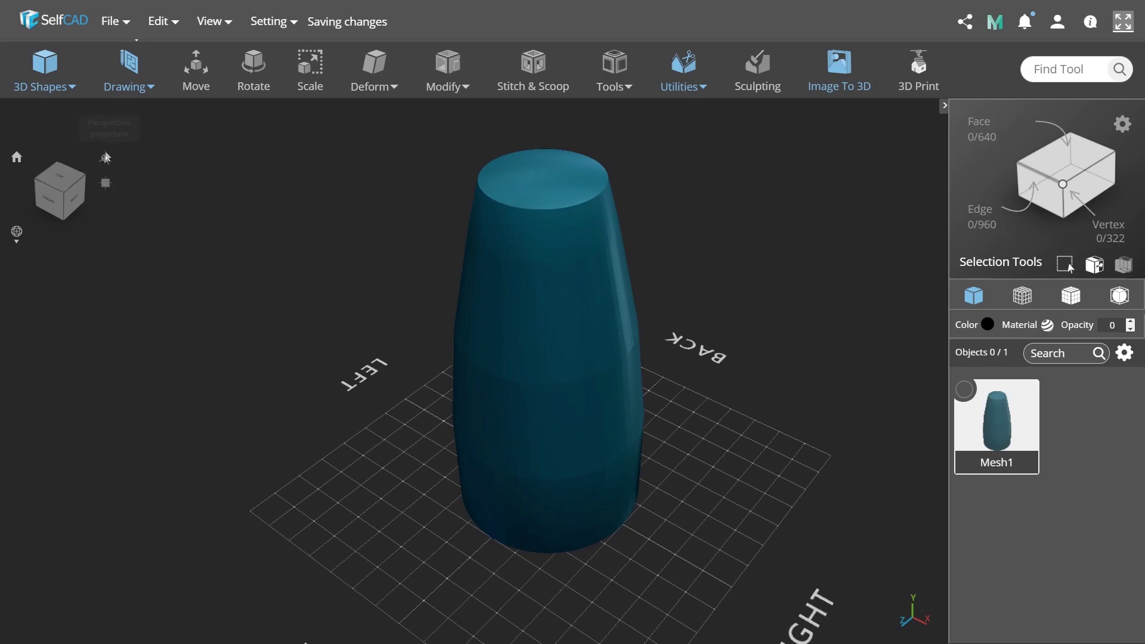
{"action": "left_click", "coordinate": [104, 183]}
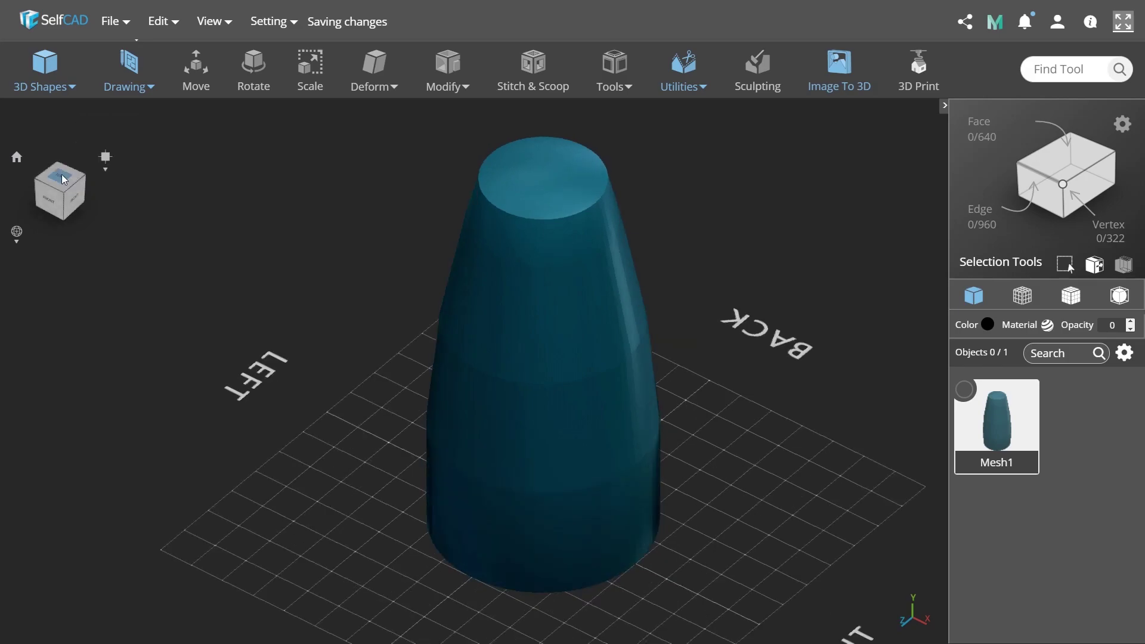
{"action": "left_click", "coordinate": [68, 176]}
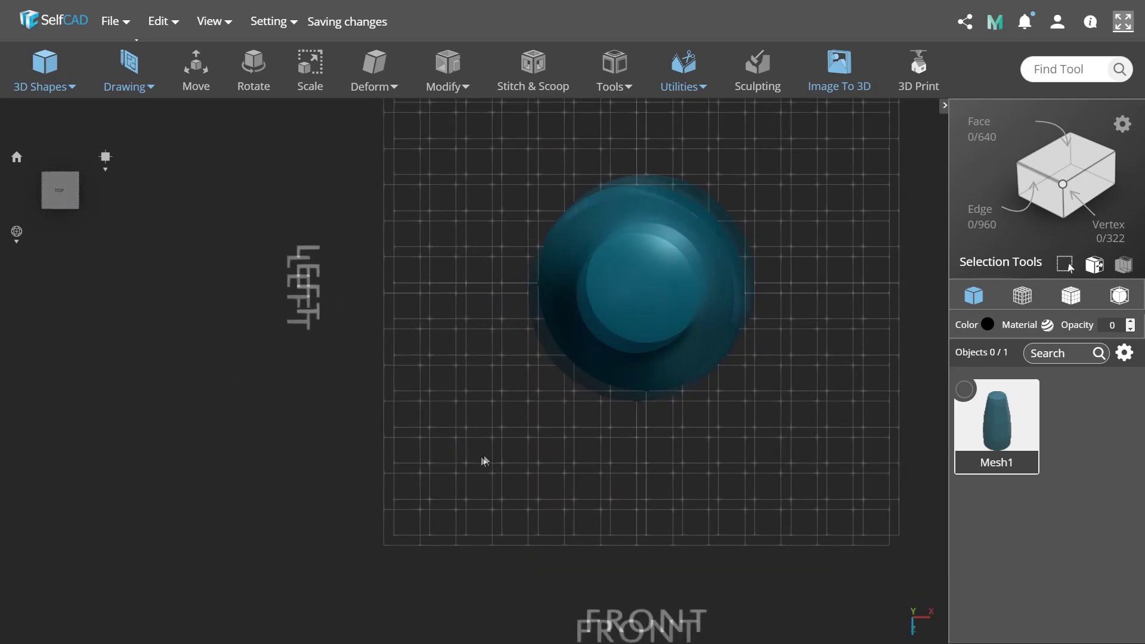
Step: Start a Free Hand spline drawing with smoothness 10 and height 50
{"action": "left_click", "coordinate": [129, 71]}
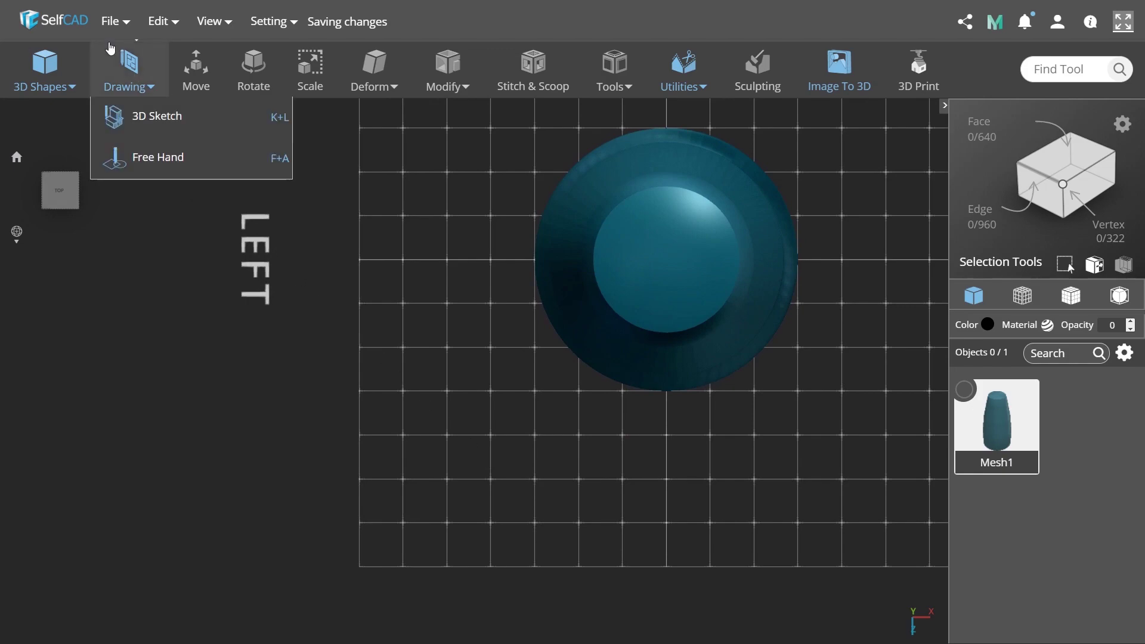
{"action": "left_click", "coordinate": [134, 157]}
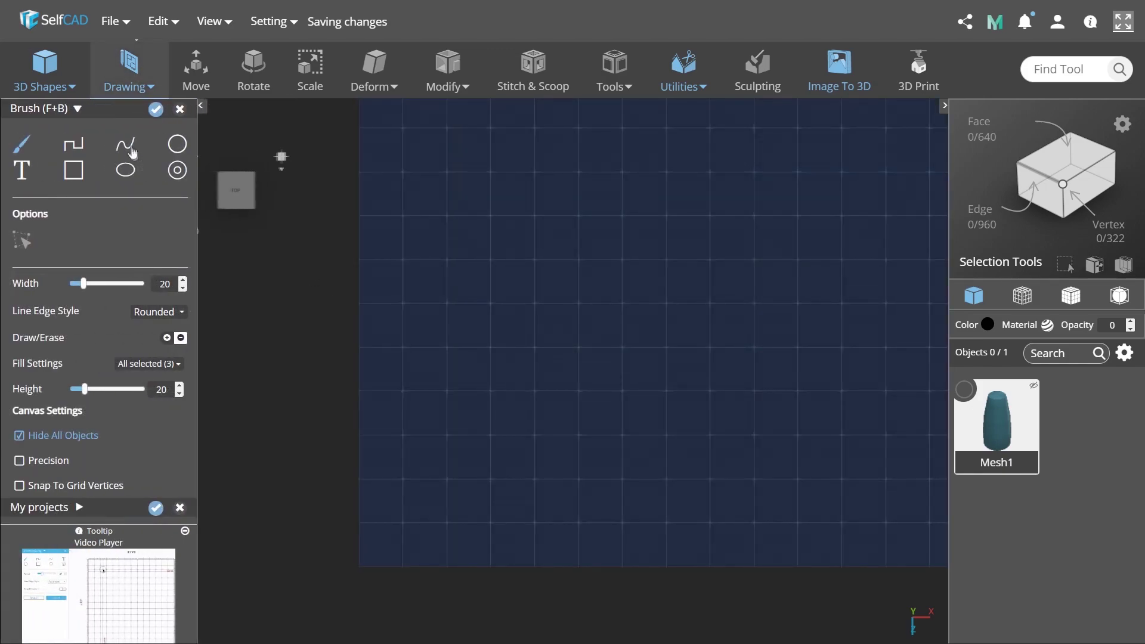
{"action": "left_click", "coordinate": [125, 144]}
{"action": "left_click_drag", "start_coordinate": [103, 302], "coordinate": [174, 320]}
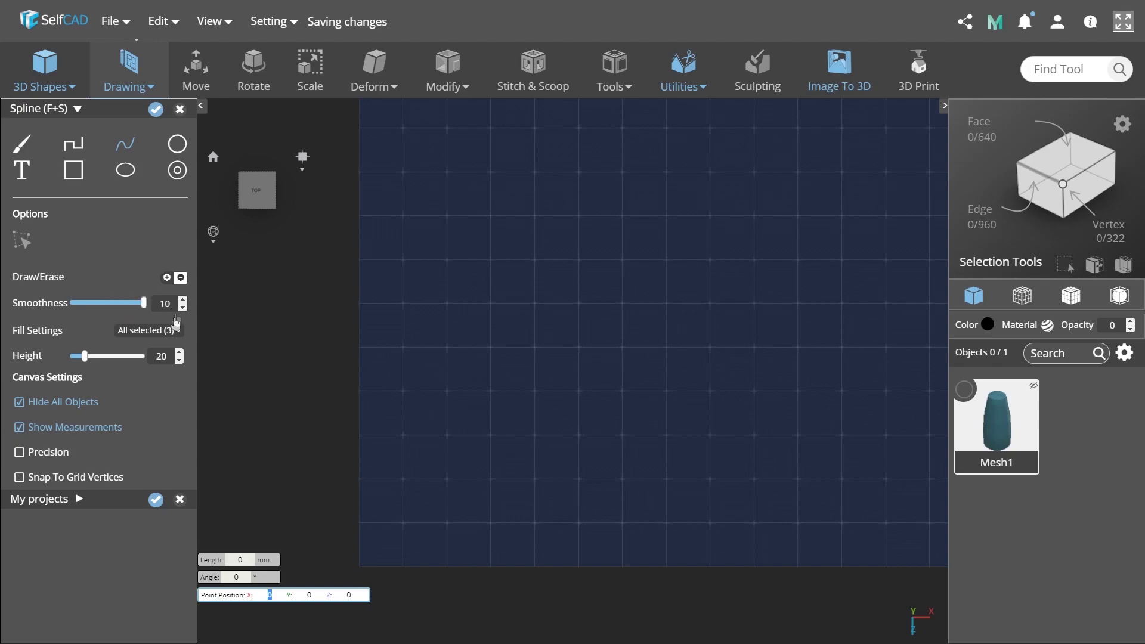
{"action": "double_click", "coordinate": [159, 352]}
Step: Draw about 19 irregular closed spline outlines as a stone-like pattern over the grid's left half, and create the extruded shapes
{"action": "mouse_move", "coordinate": [406, 526]}
{"action": "left_mouse_down"}
{"action": "mouse_move", "coordinate": [403, 473]}
{"action": "mouse_move", "coordinate": [399, 526]}
{"action": "mouse_move", "coordinate": [482, 468]}
{"action": "mouse_move", "coordinate": [525, 545]}
{"action": "mouse_move", "coordinate": [446, 539]}
{"action": "mouse_move", "coordinate": [490, 397]}
{"action": "mouse_move", "coordinate": [423, 460]}
{"action": "mouse_move", "coordinate": [464, 462]}
{"action": "mouse_move", "coordinate": [393, 455]}
{"action": "mouse_move", "coordinate": [395, 401]}
{"action": "mouse_move", "coordinate": [455, 382]}
{"action": "left_mouse_up"}
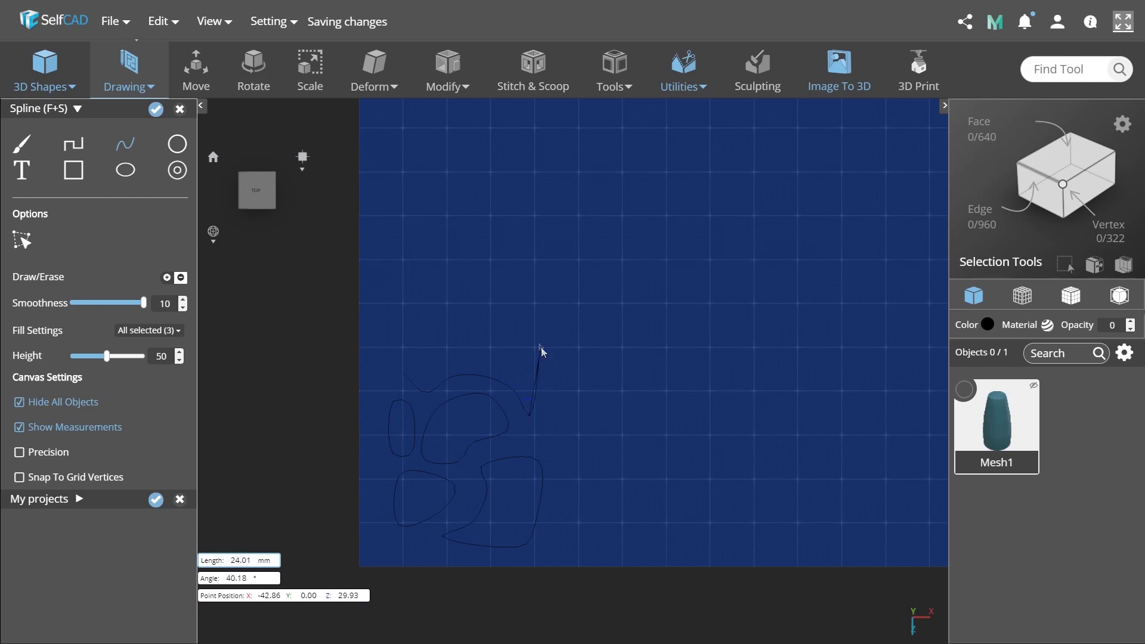
{"action": "left_click_drag", "start_coordinate": [542, 347], "coordinate": [451, 335]}
{"action": "mouse_move", "coordinate": [560, 396]}
{"action": "left_mouse_down"}
{"action": "mouse_move", "coordinate": [545, 420]}
{"action": "mouse_move", "coordinate": [590, 440]}
{"action": "mouse_move", "coordinate": [549, 403]}
{"action": "mouse_move", "coordinate": [523, 440]}
{"action": "mouse_move", "coordinate": [559, 463]}
{"action": "mouse_move", "coordinate": [556, 533]}
{"action": "mouse_move", "coordinate": [601, 490]}
{"action": "mouse_move", "coordinate": [523, 431]}
{"action": "left_mouse_up"}
{"action": "mouse_move", "coordinate": [624, 372]}
{"action": "left_mouse_down"}
{"action": "mouse_move", "coordinate": [604, 444]}
{"action": "mouse_move", "coordinate": [611, 540]}
{"action": "mouse_move", "coordinate": [655, 531]}
{"action": "mouse_move", "coordinate": [624, 372]}
{"action": "left_mouse_up"}
{"action": "left_click_drag", "start_coordinate": [401, 338], "coordinate": [463, 316]}
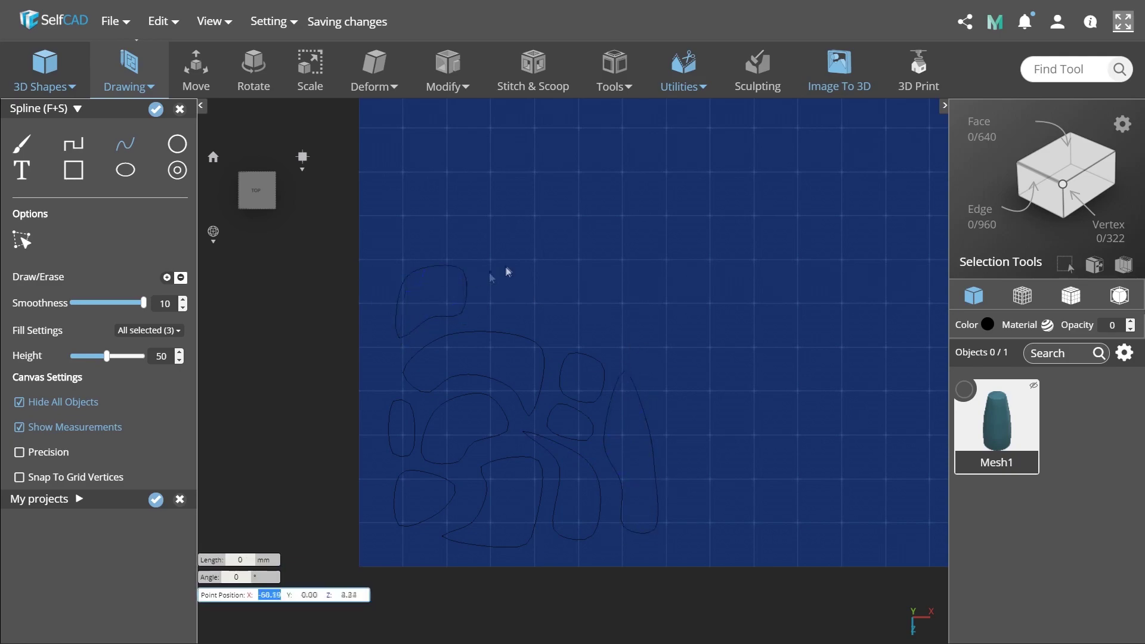
{"action": "mouse_move", "coordinate": [480, 274]}
{"action": "left_mouse_down"}
{"action": "mouse_move", "coordinate": [482, 314]}
{"action": "mouse_move", "coordinate": [527, 315]}
{"action": "mouse_move", "coordinate": [547, 277]}
{"action": "mouse_move", "coordinate": [543, 327]}
{"action": "mouse_move", "coordinate": [595, 289]}
{"action": "left_mouse_up"}
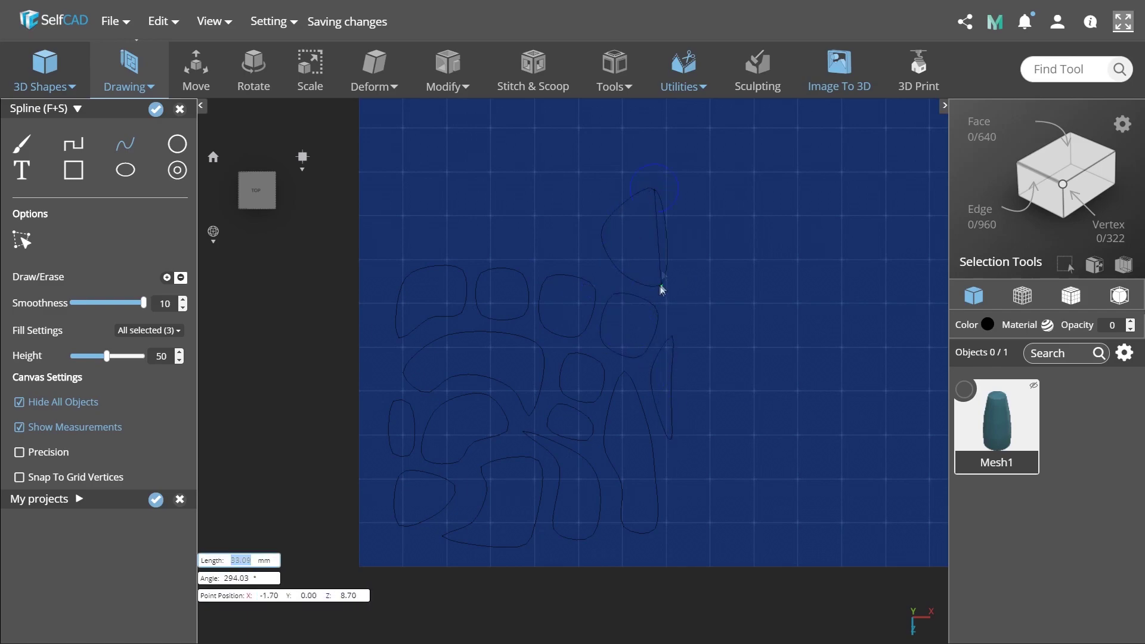
{"action": "left_click_drag", "start_coordinate": [662, 290], "coordinate": [664, 280]}
{"action": "mouse_move", "coordinate": [590, 201]}
{"action": "left_mouse_down"}
{"action": "mouse_move", "coordinate": [556, 155]}
{"action": "mouse_move", "coordinate": [588, 202]}
{"action": "left_mouse_up"}
{"action": "left_click_drag", "start_coordinate": [536, 166], "coordinate": [492, 241]}
{"action": "left_click_drag", "start_coordinate": [538, 175], "coordinate": [451, 245]}
{"action": "mouse_move", "coordinate": [443, 192]}
{"action": "left_mouse_down"}
{"action": "mouse_move", "coordinate": [498, 164]}
{"action": "mouse_move", "coordinate": [413, 188]}
{"action": "mouse_move", "coordinate": [468, 153]}
{"action": "left_mouse_up"}
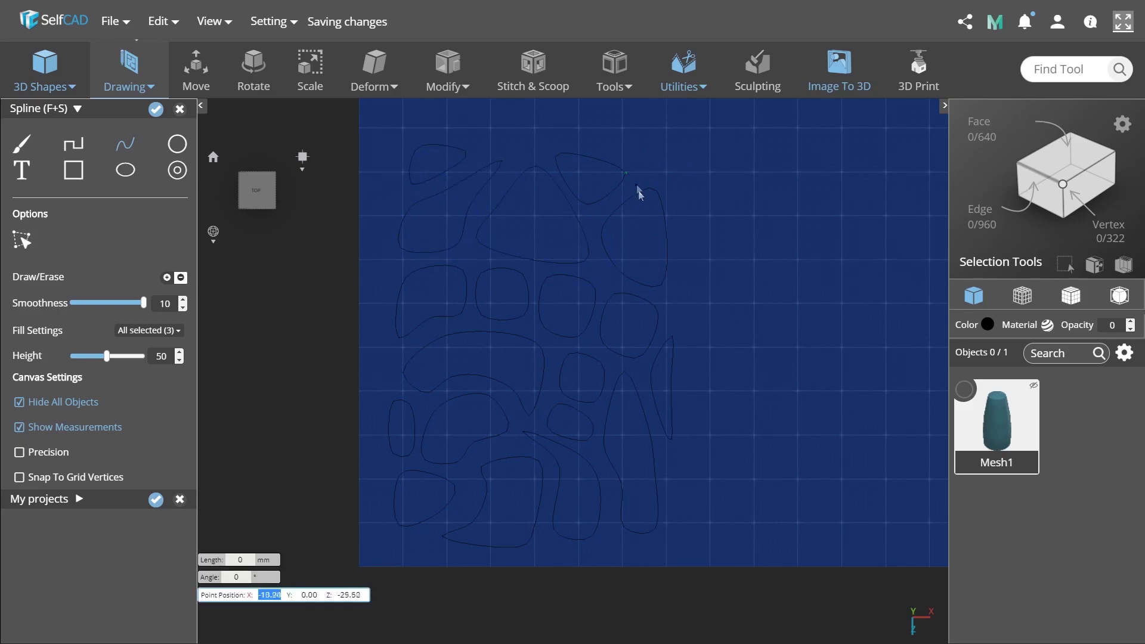
{"action": "left_click", "coordinate": [156, 109]}
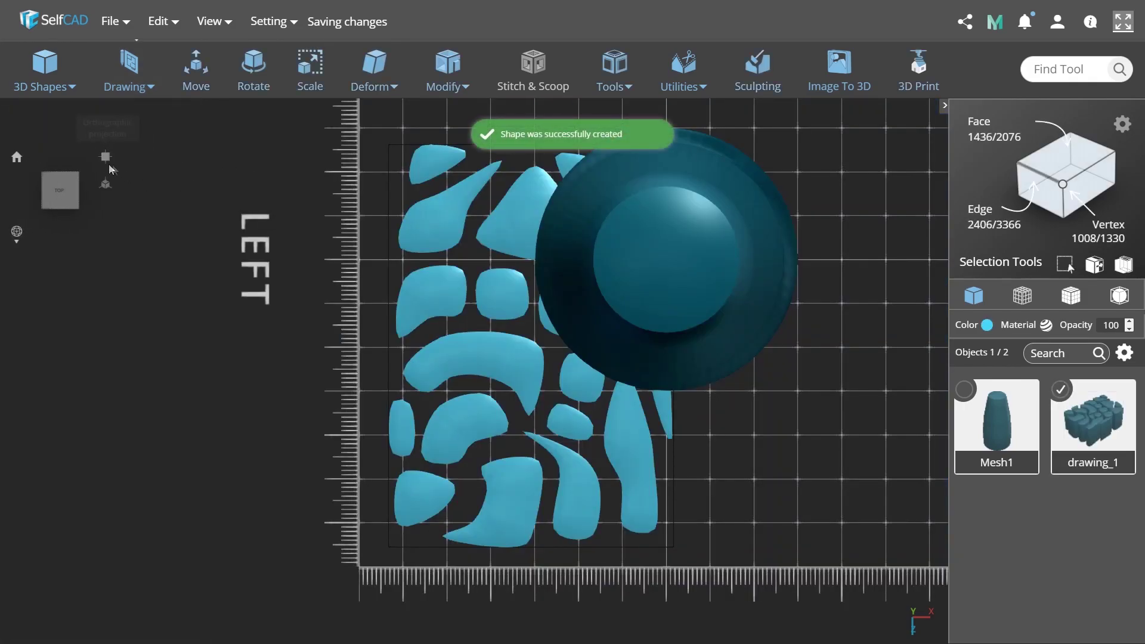
Step: Switch back to perspective projection and rotate the drawn pattern 90 degrees about the Y axis
{"action": "left_click", "coordinate": [105, 184]}
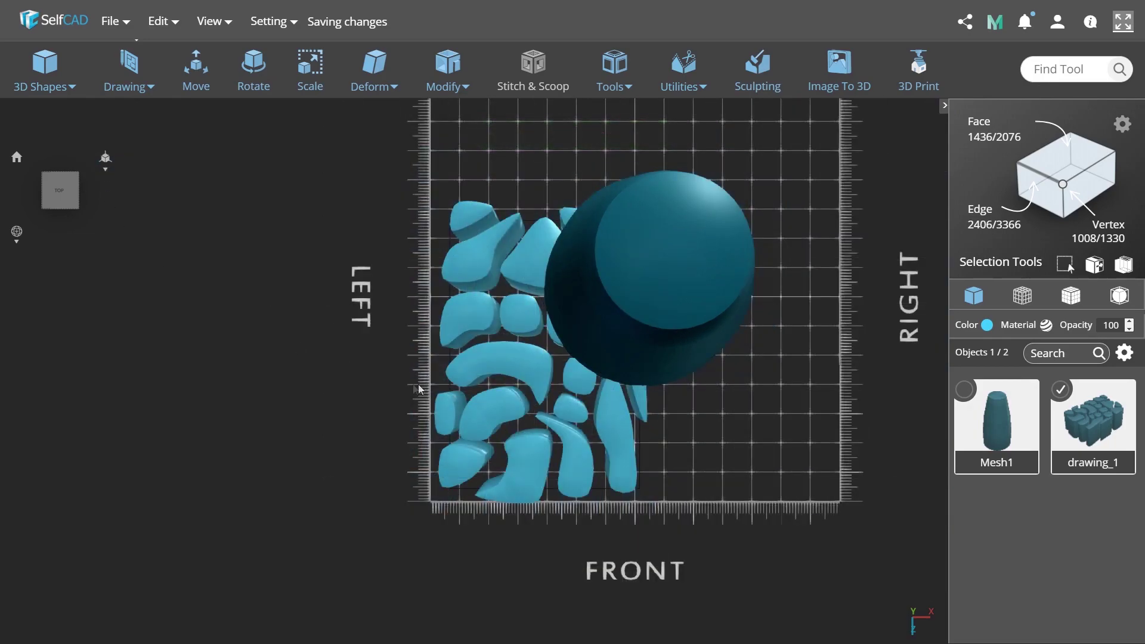
{"action": "right_click_drag", "start_coordinate": [418, 384], "coordinate": [617, 376]}
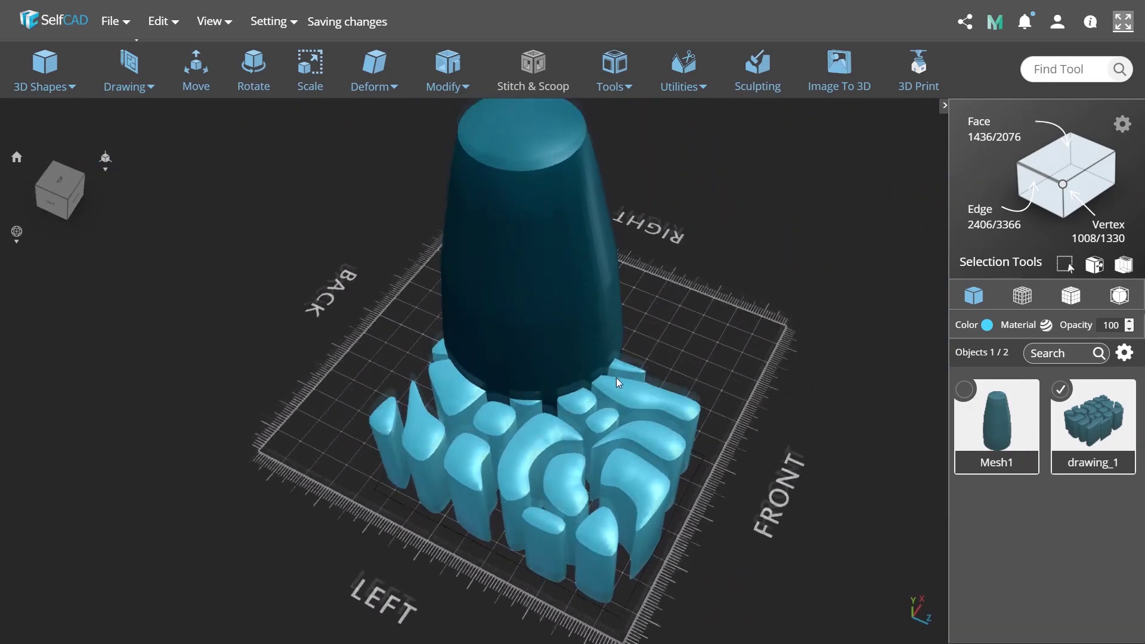
{"action": "left_click", "coordinate": [251, 70]}
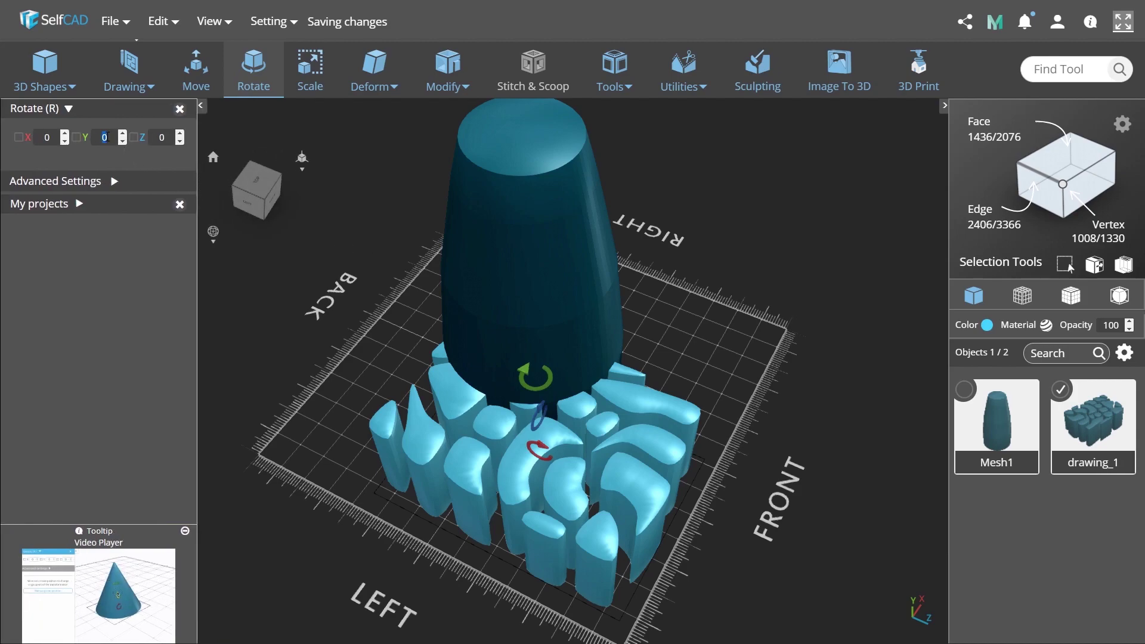
{"action": "left_click", "coordinate": [105, 137]}
{"action": "type", "text": "90"}
{"action": "key", "text": "Return"}
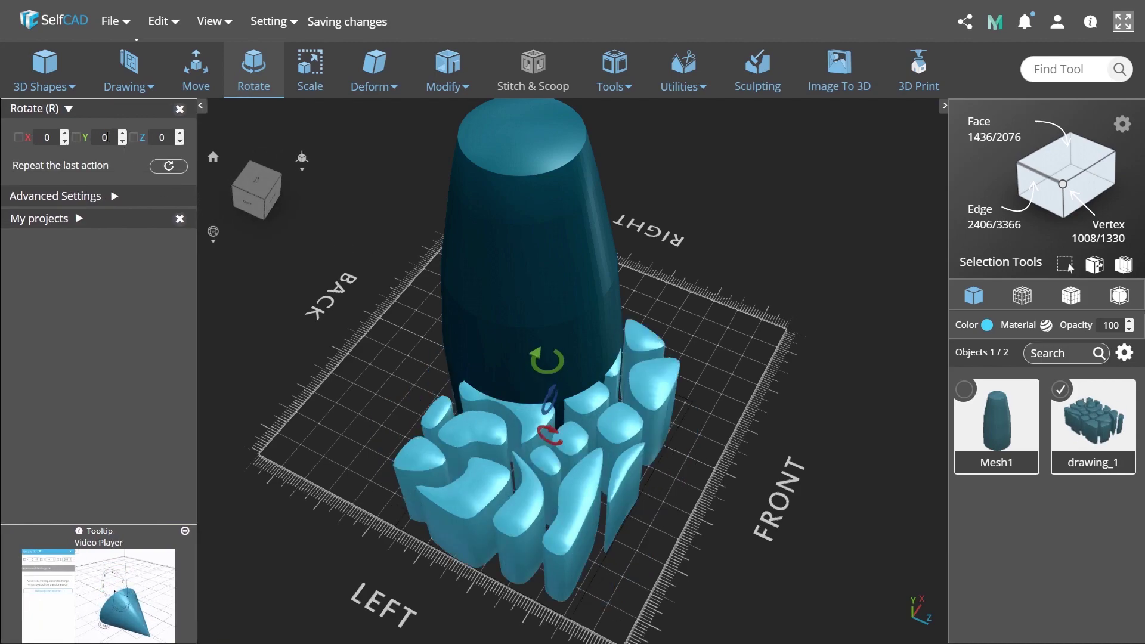
Step: Rotate the drawn pattern 90 degrees about the X axis so that it stands upright
{"action": "left_click", "coordinate": [48, 137]}
{"action": "type", "text": "90"}
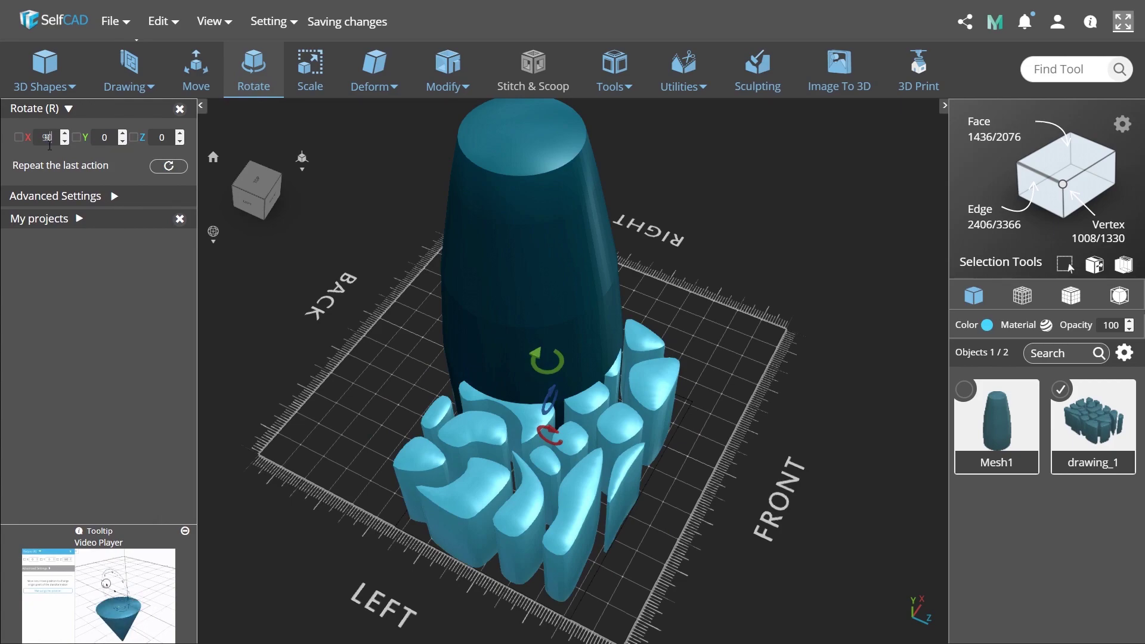
{"action": "key", "text": "Return"}
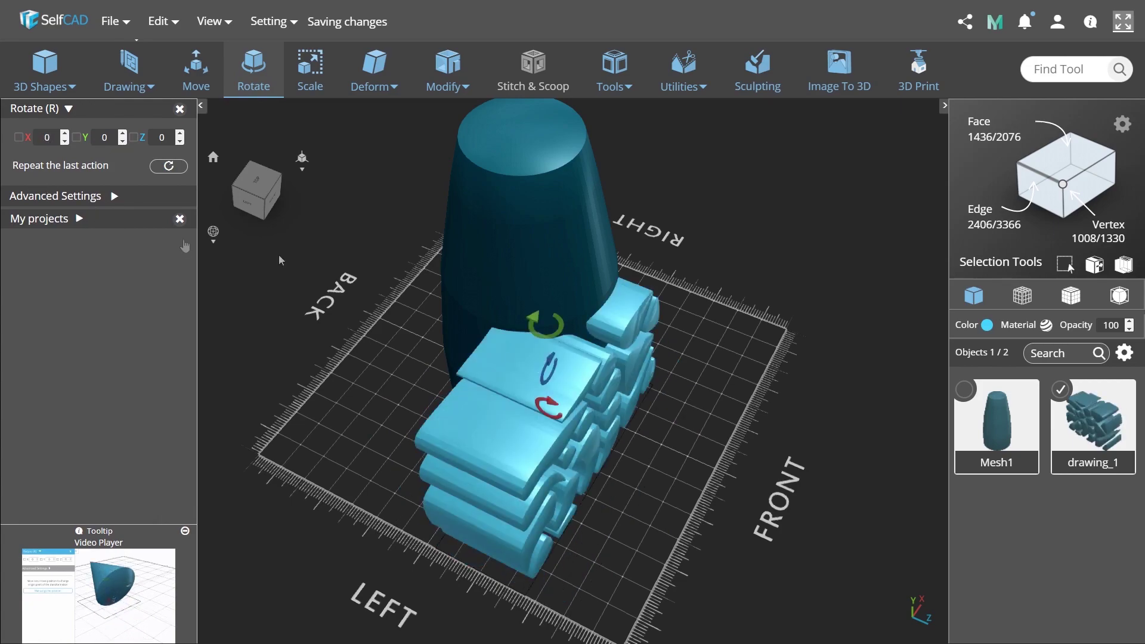
Step: Bend the upright pattern by -50 on the Z axis with the origin set to Middle
{"action": "left_click", "coordinate": [374, 73]}
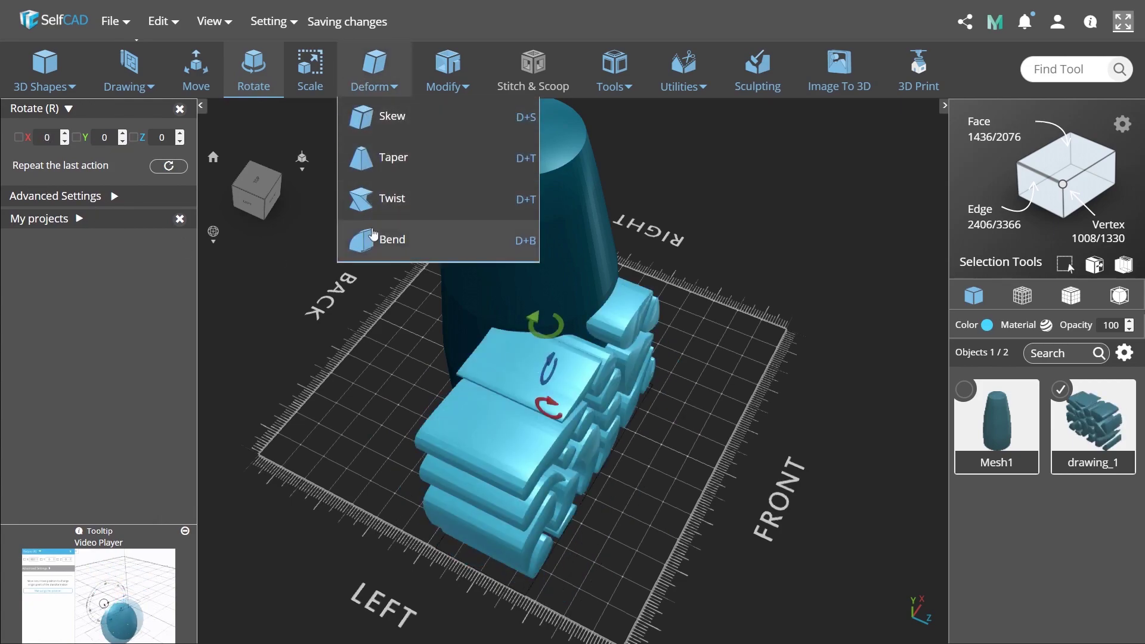
{"action": "left_click", "coordinate": [392, 235]}
{"action": "left_click", "coordinate": [122, 187]}
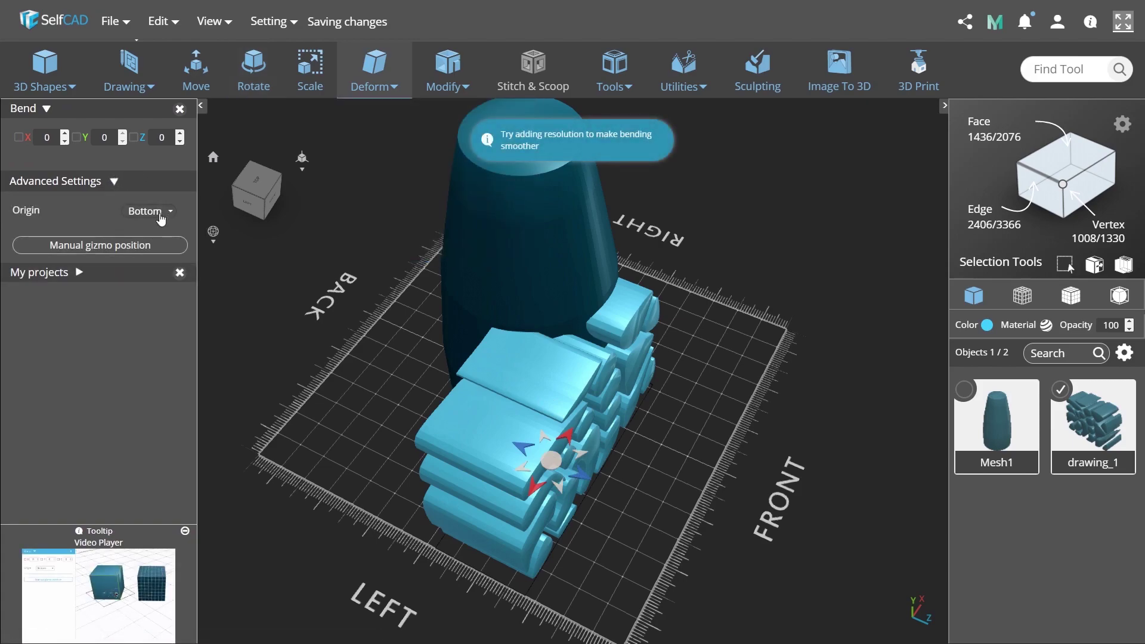
{"action": "left_click", "coordinate": [158, 225]}
{"action": "left_click", "coordinate": [143, 221]}
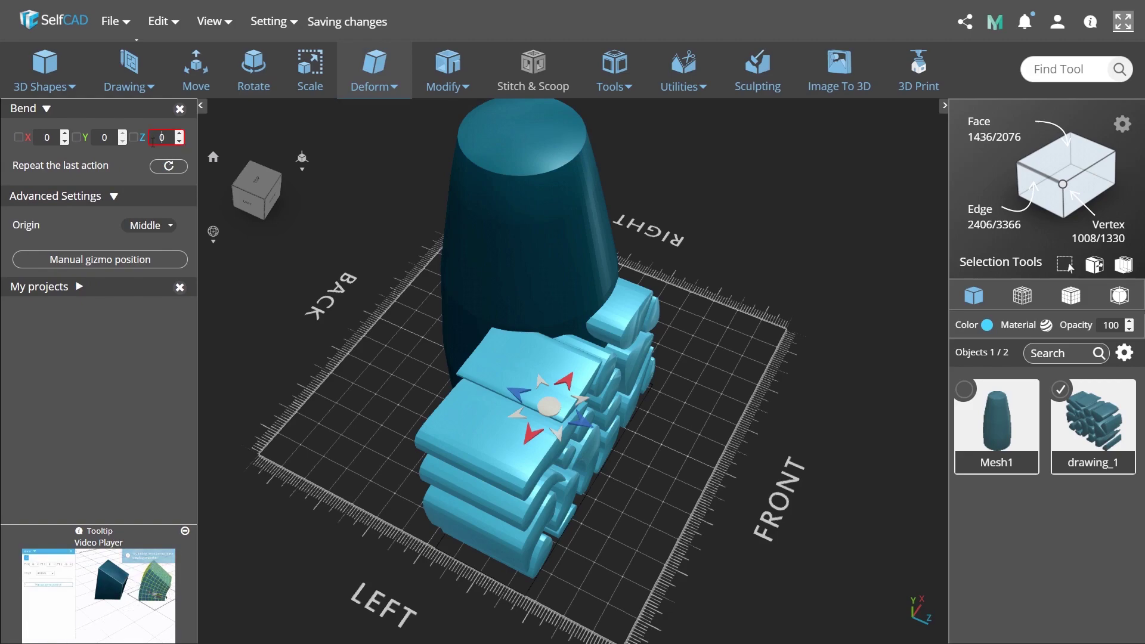
{"action": "type", "text": "5"}
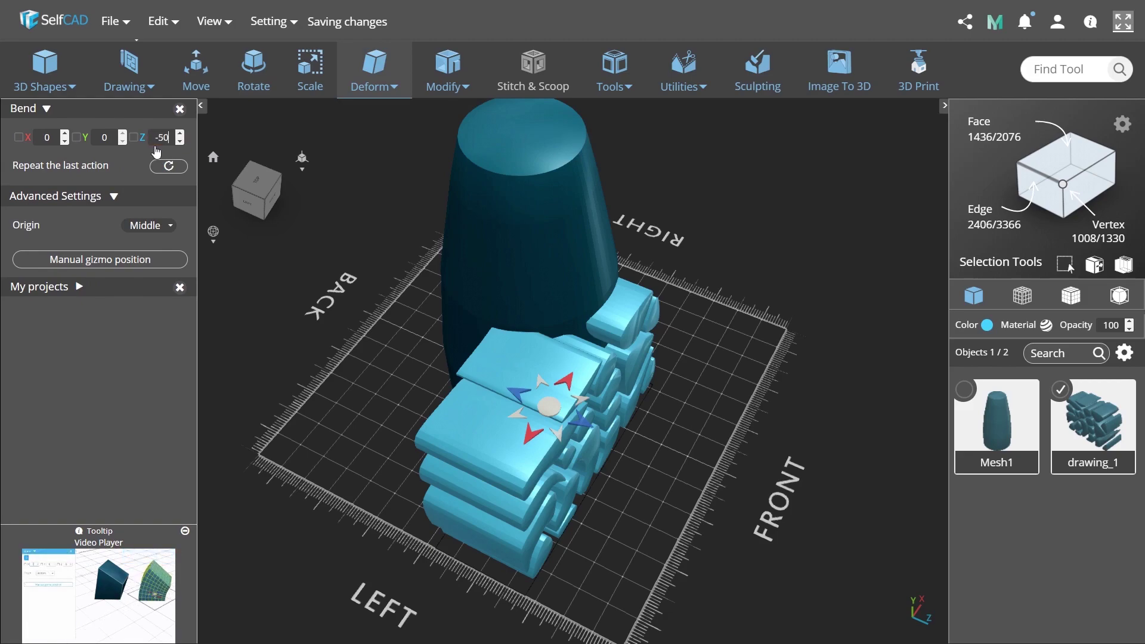
{"action": "key", "text": "Return"}
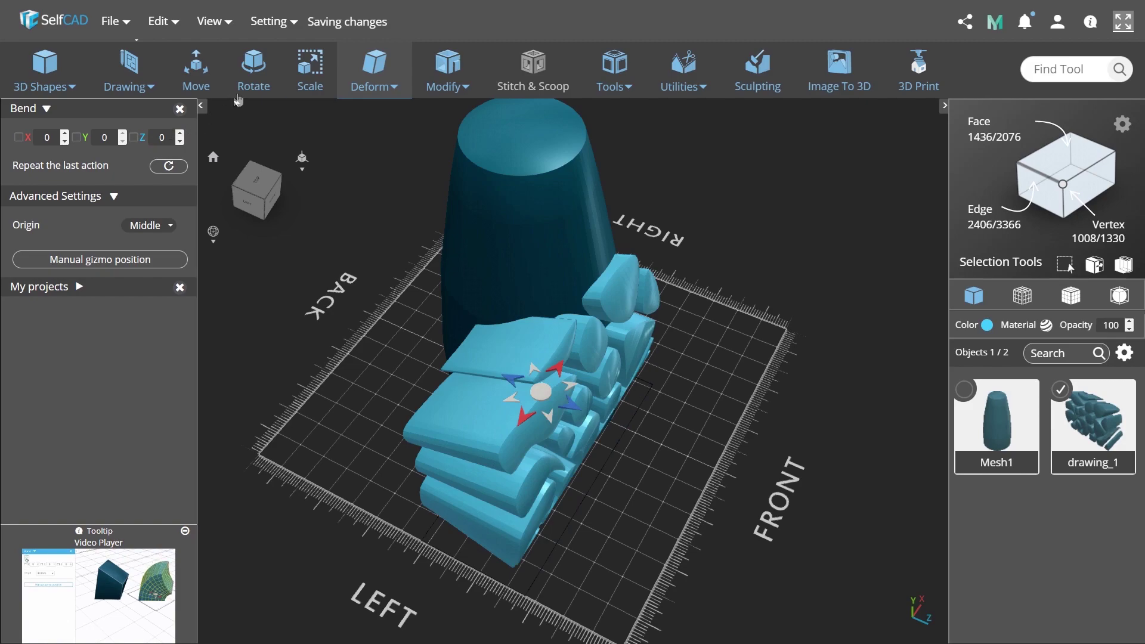
Step: Rotate the bent pattern 90 degrees about the Z axis
{"action": "left_click", "coordinate": [259, 80]}
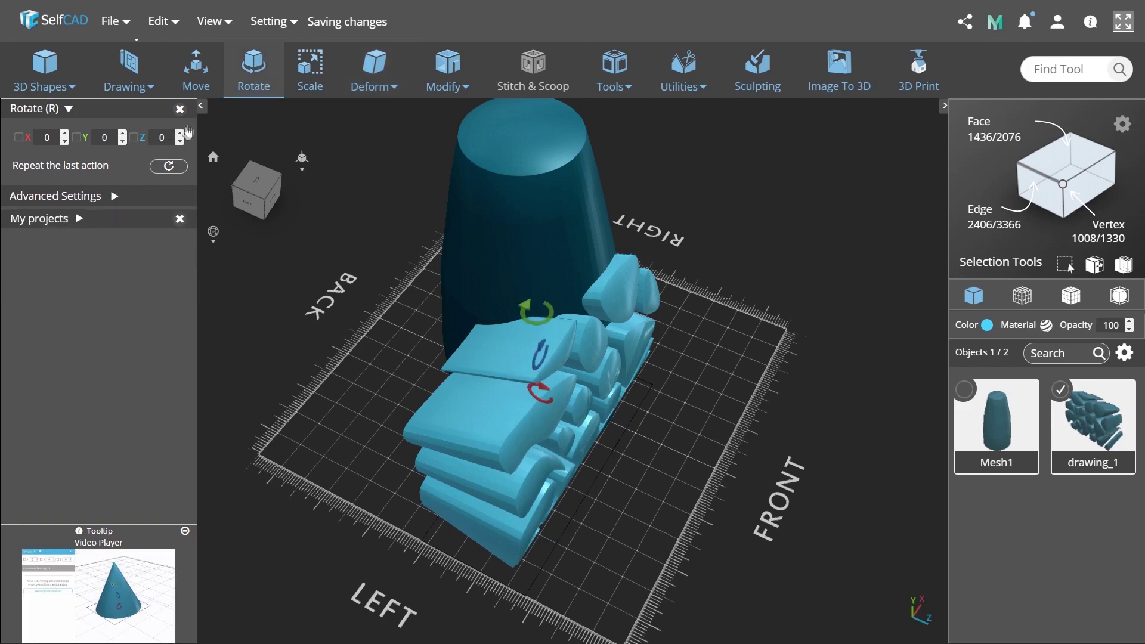
{"action": "type", "text": "90"}
{"action": "key", "text": "Return"}
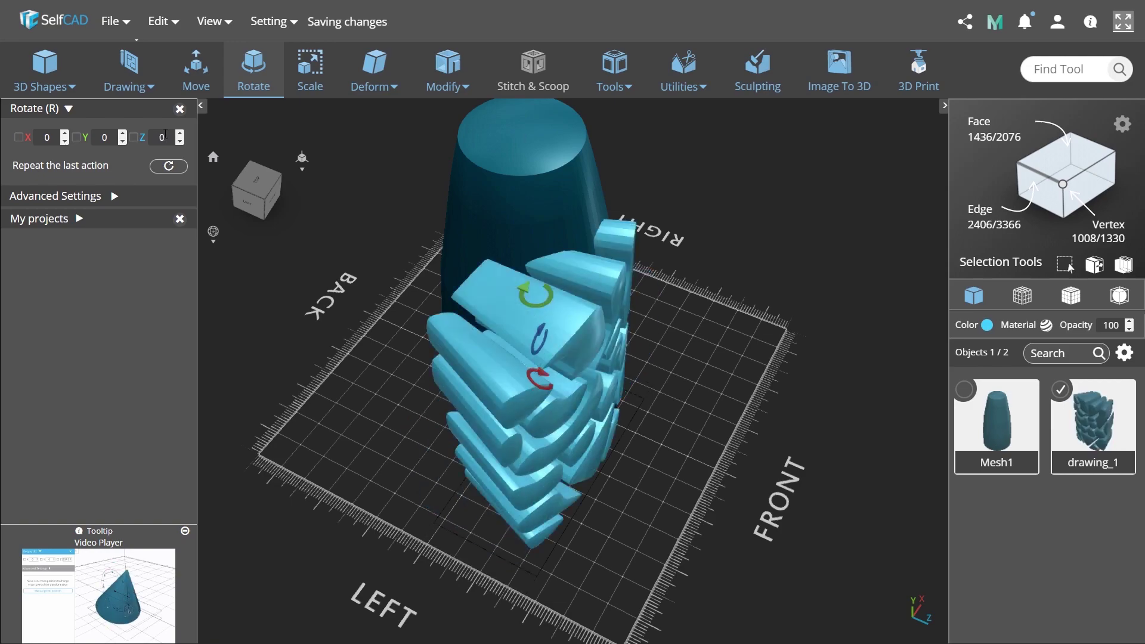
Step: Move the drawn pattern to X position 0 so that it lines up with the tapered body
{"action": "left_click", "coordinate": [195, 69]}
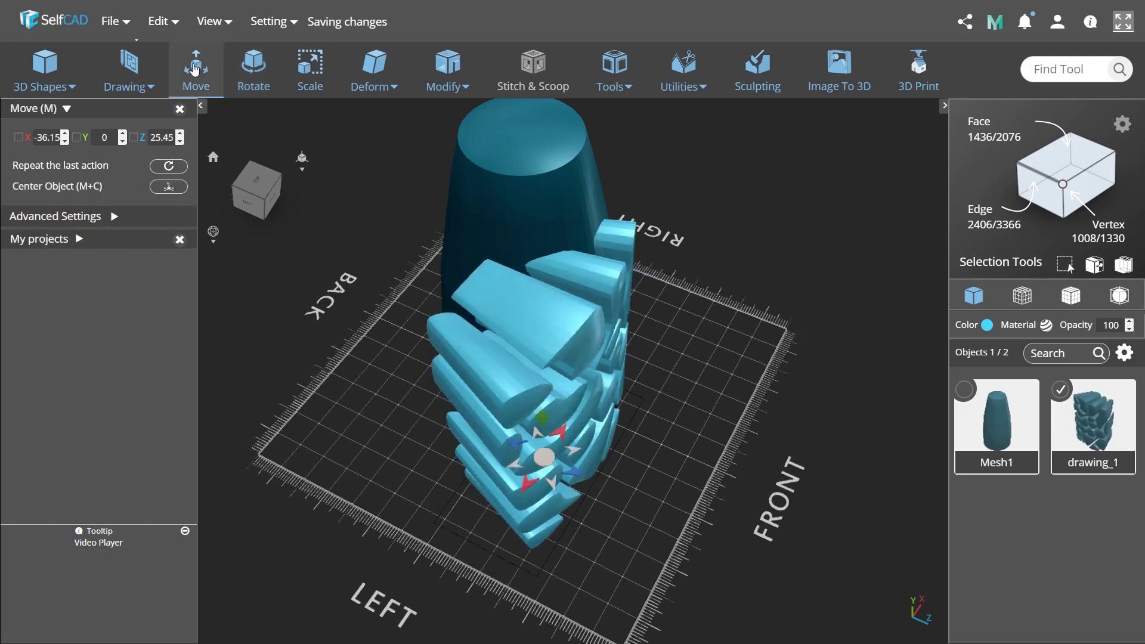
{"action": "triple_click", "coordinate": [53, 136]}
{"action": "type", "text": "0"}
{"action": "key", "text": "Return"}
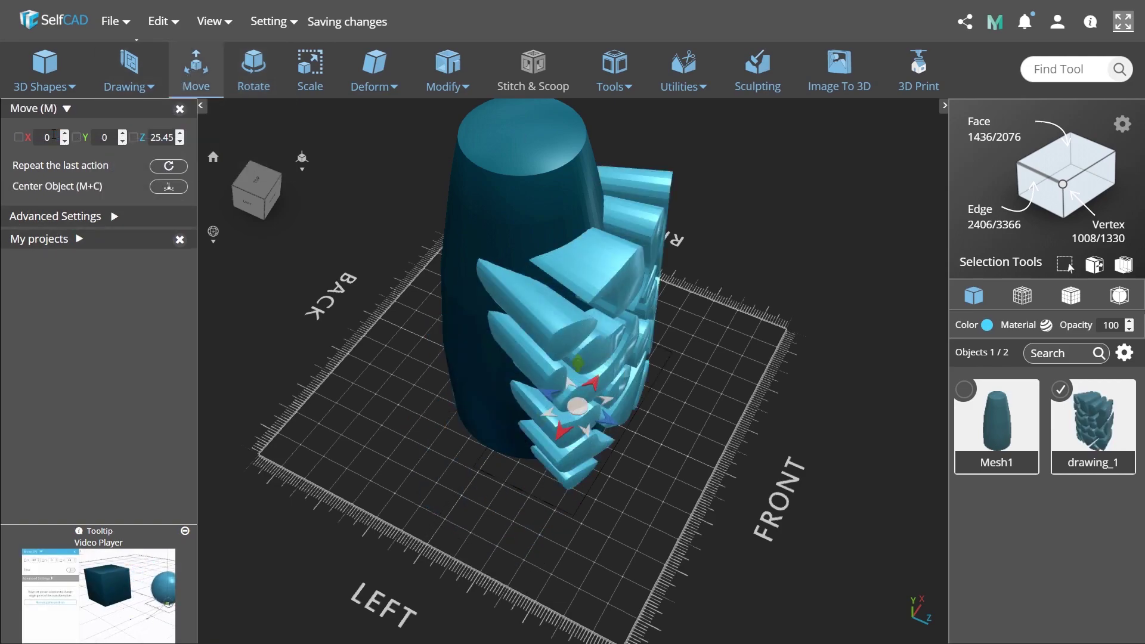
Step: Scale the drawn pattern with Keep Proportion enabled, trying an X size of 75 before settling on 65
{"action": "left_click", "coordinate": [310, 66]}
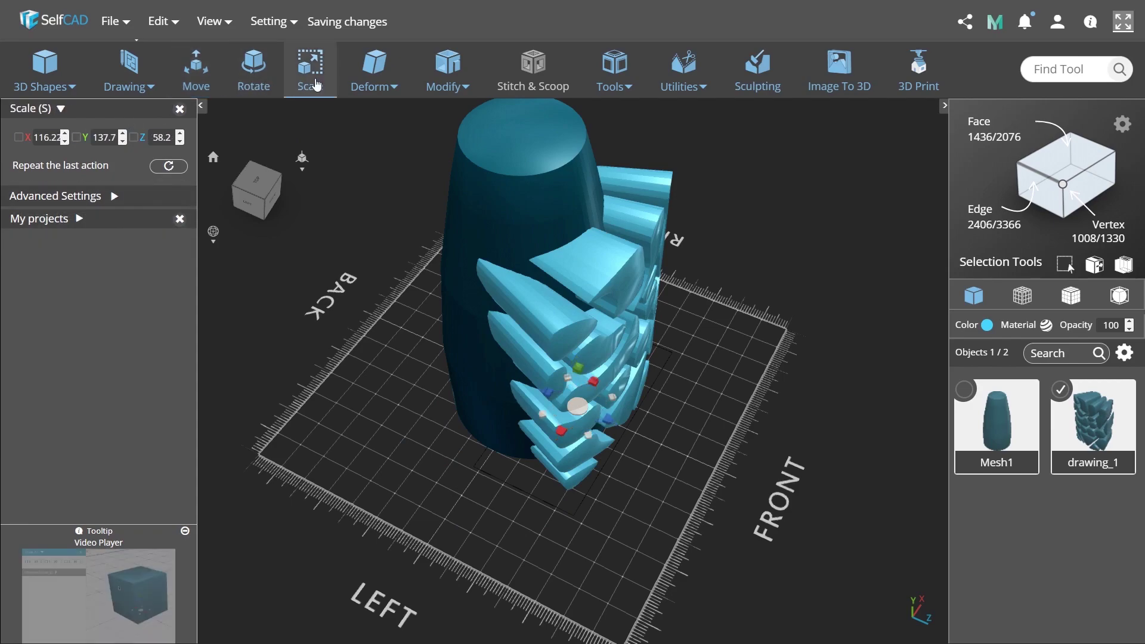
{"action": "left_click", "coordinate": [114, 197]}
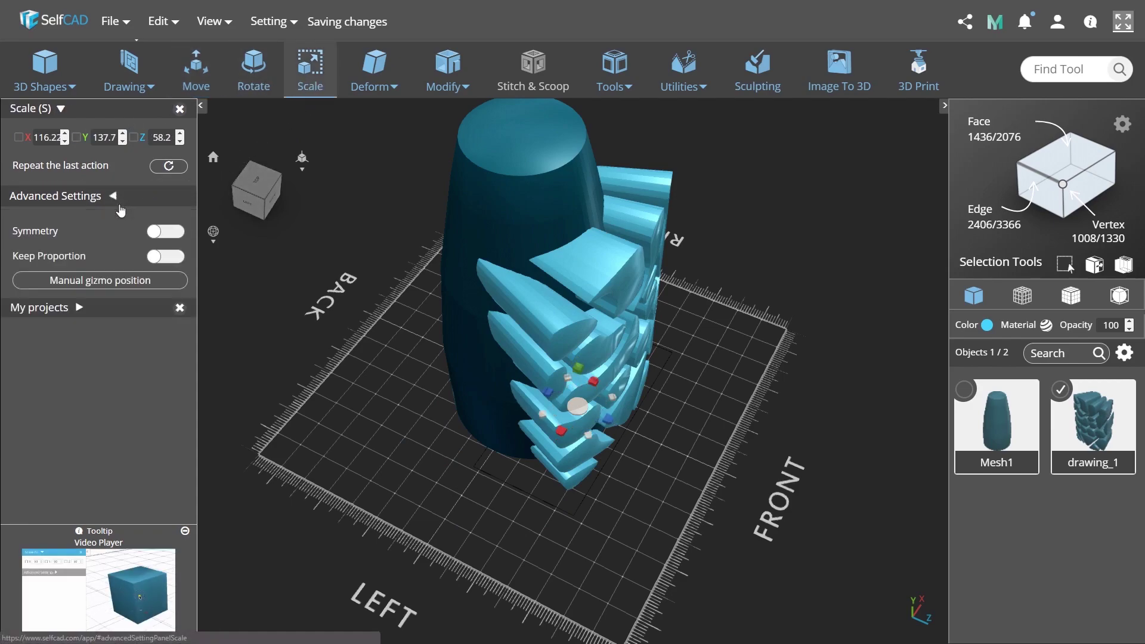
{"action": "left_click", "coordinate": [166, 257]}
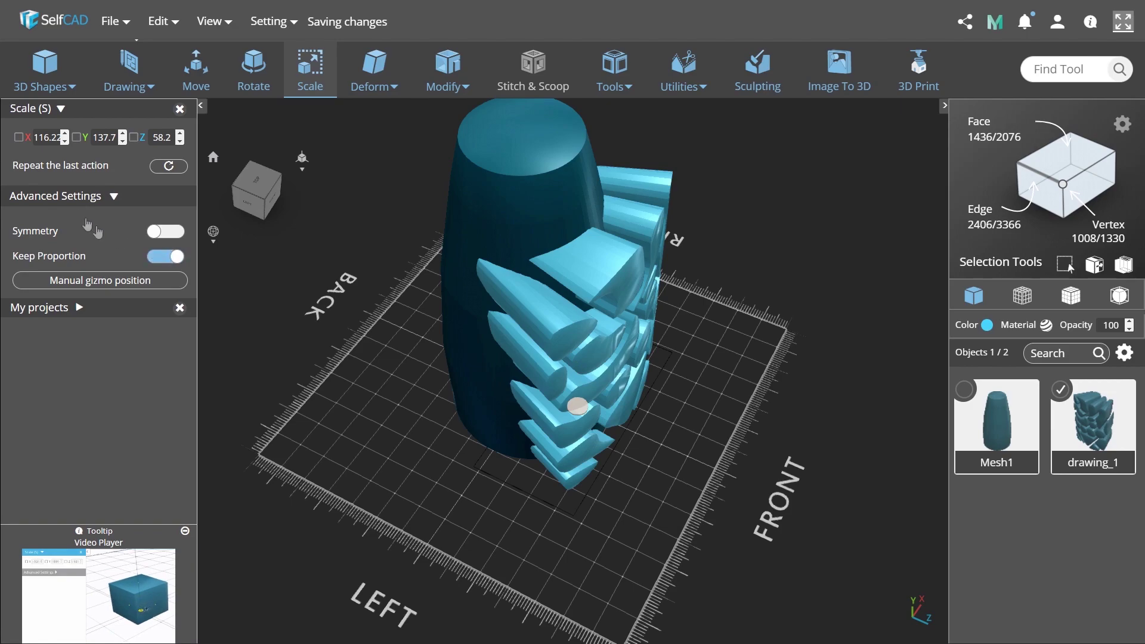
{"action": "left_click", "coordinate": [48, 137]}
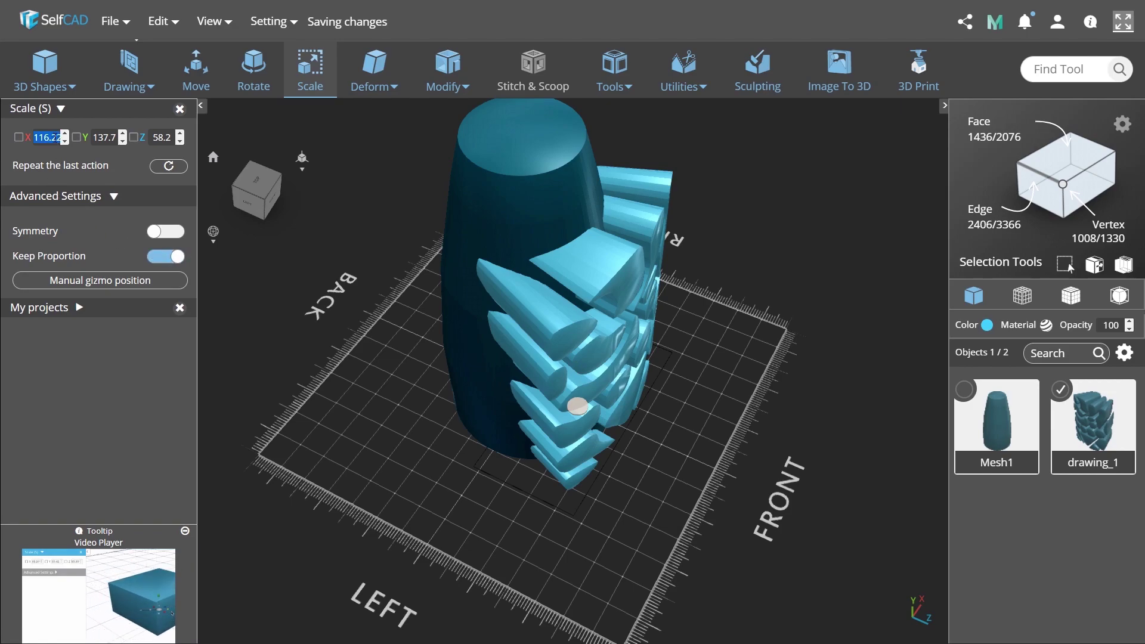
{"action": "type", "text": "75"}
{"action": "key", "text": "Return"}
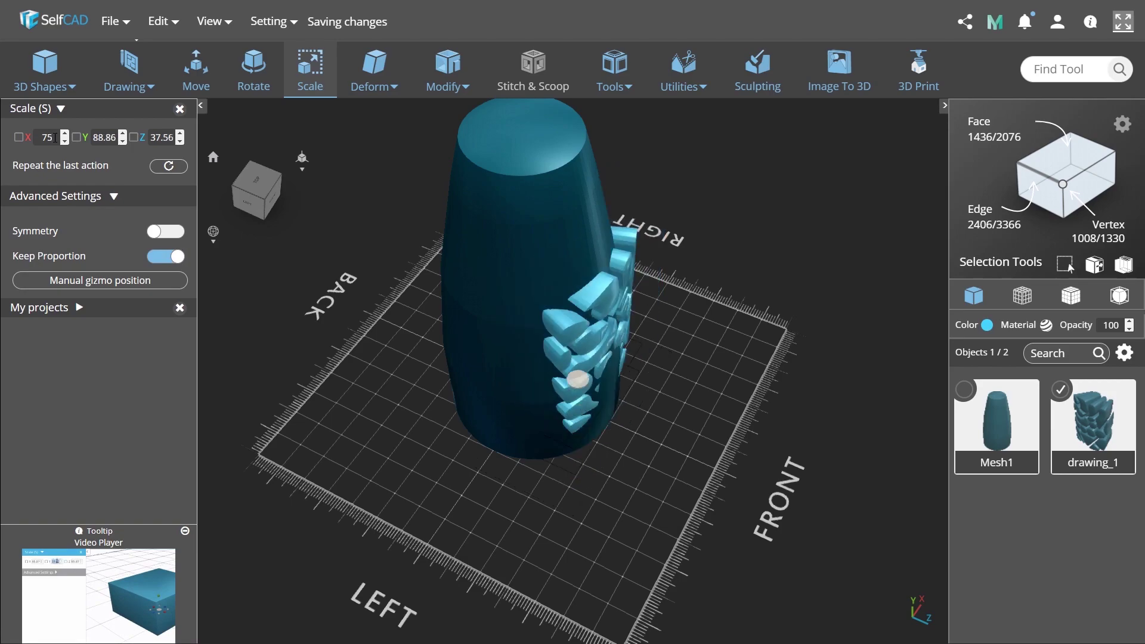
{"action": "type", "text": "65"}
{"action": "key", "text": "Return"}
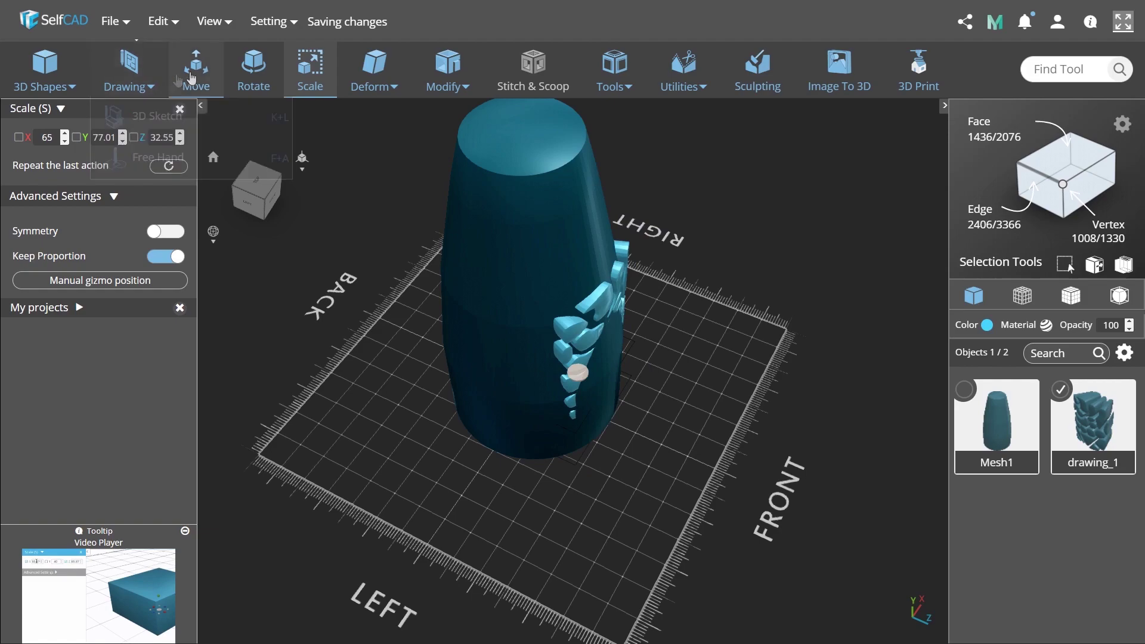
Step: Move the scaled pattern outward from the body to Z position 30
{"action": "key", "text": "m"}
{"action": "left_click", "coordinate": [160, 141]}
{"action": "type", "text": "30"}
{"action": "key", "text": "Return"}
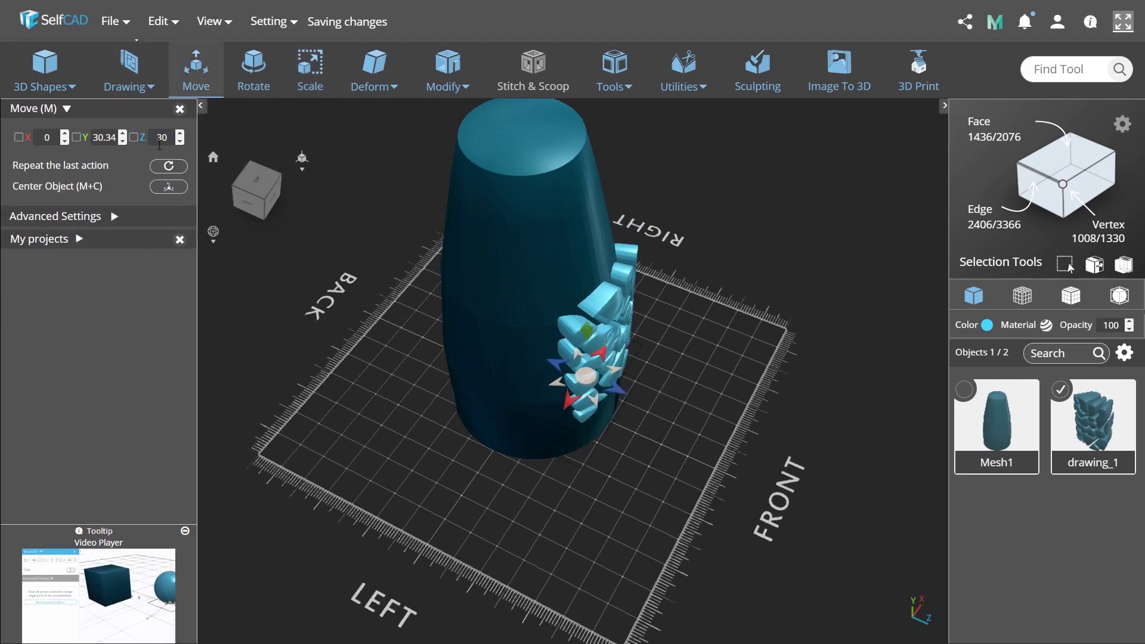
Step: Reduce only the pattern's Y size to 60
{"action": "key", "text": "s"}
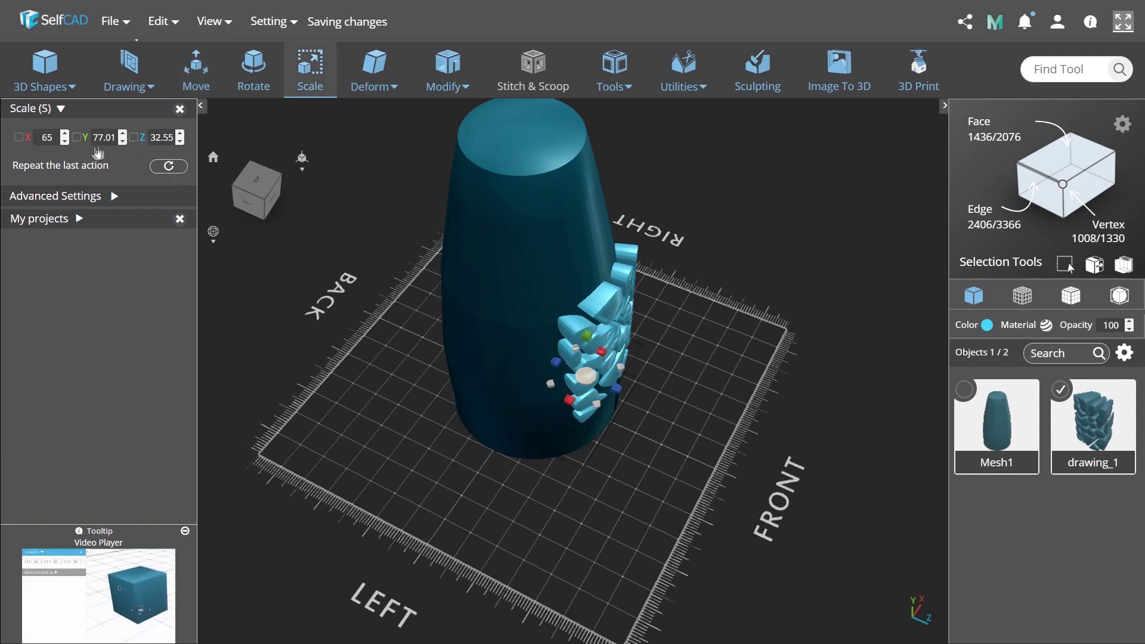
{"action": "left_click", "coordinate": [109, 141]}
{"action": "type", "text": "60"}
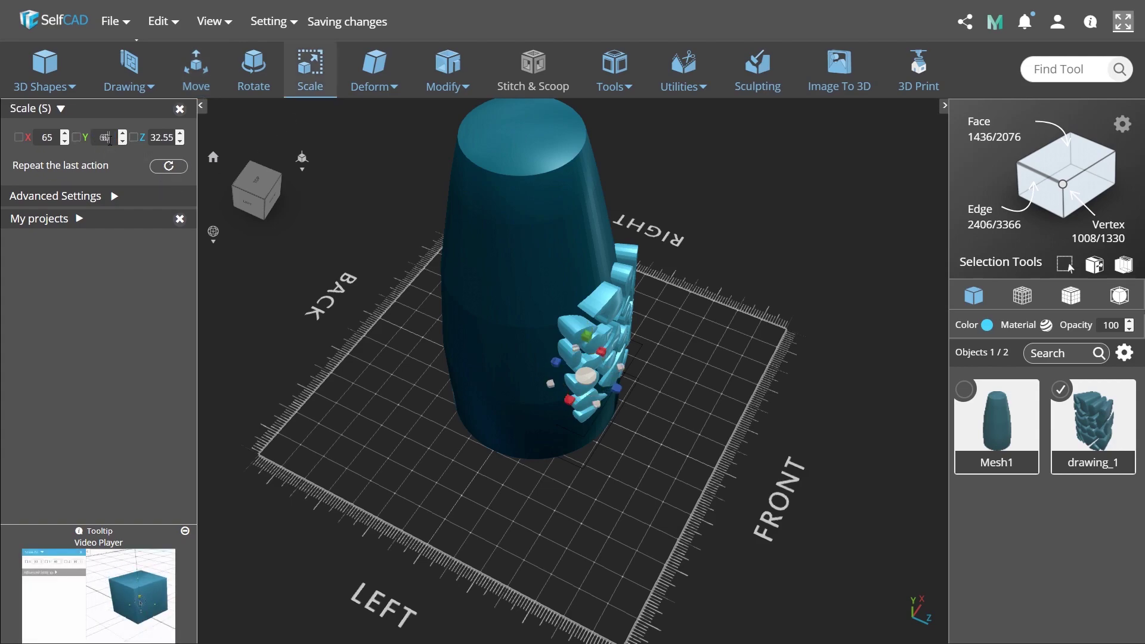
{"action": "key", "text": "Return"}
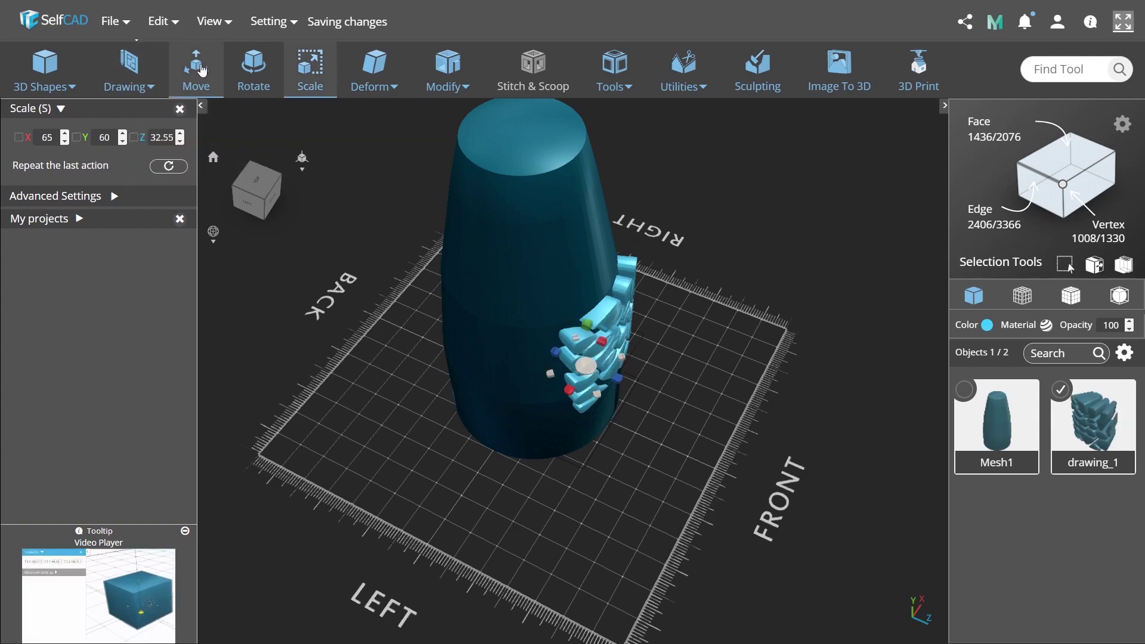
Step: Raise the pattern along the body to Y position 55
{"action": "key", "text": "m"}
{"action": "left_click", "coordinate": [107, 136]}
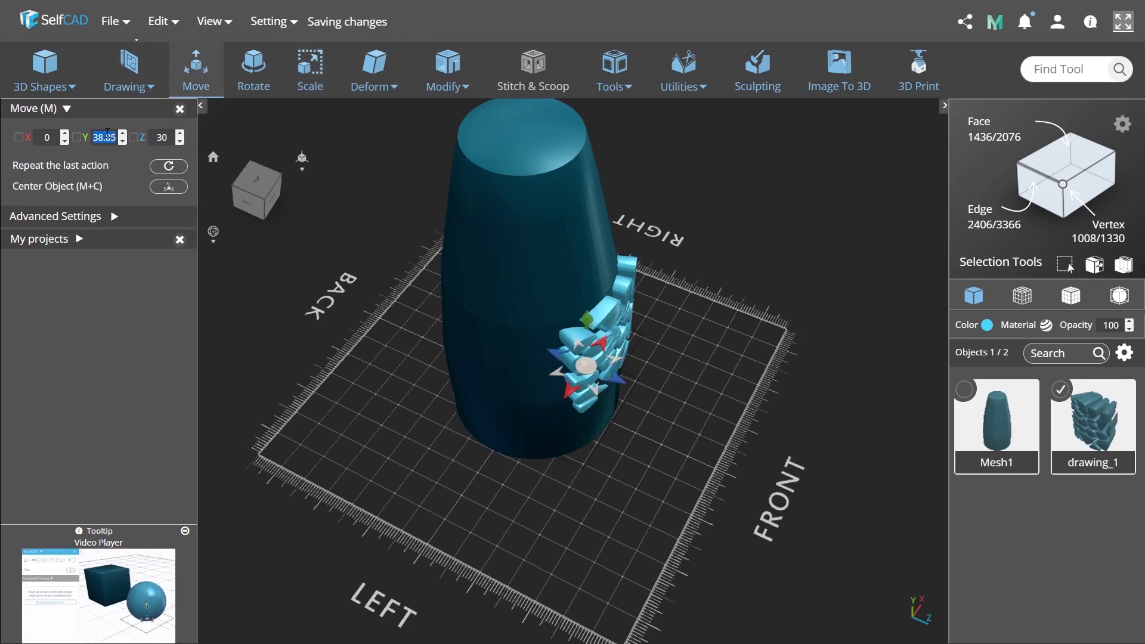
{"action": "type", "text": "55"}
{"action": "key", "text": "Return"}
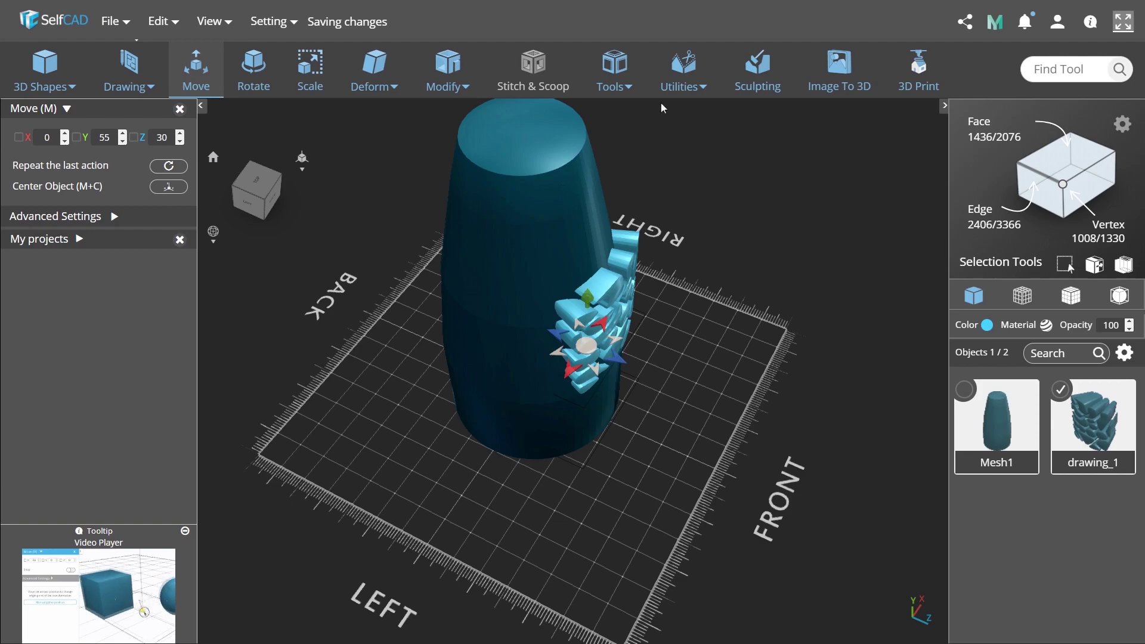
Step: Make one copy of the pattern offset by Y 50 and Z -5 with Copy Offsets, and scale the copy to an X size of 50
{"action": "mouse_move", "coordinate": [614, 77]}
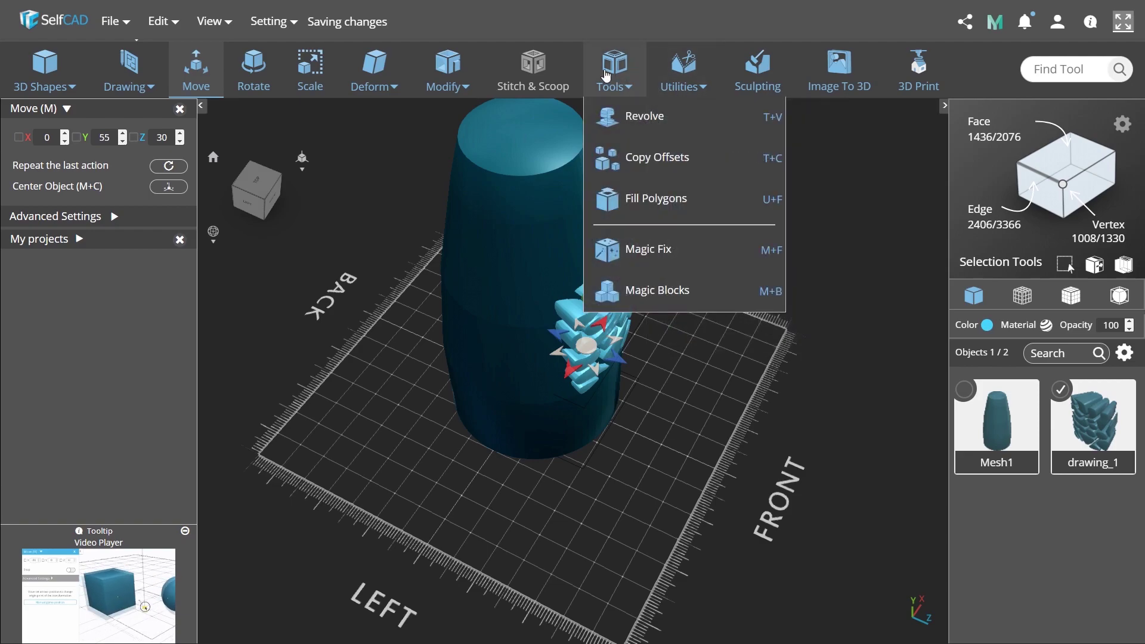
{"action": "left_click", "coordinate": [624, 158]}
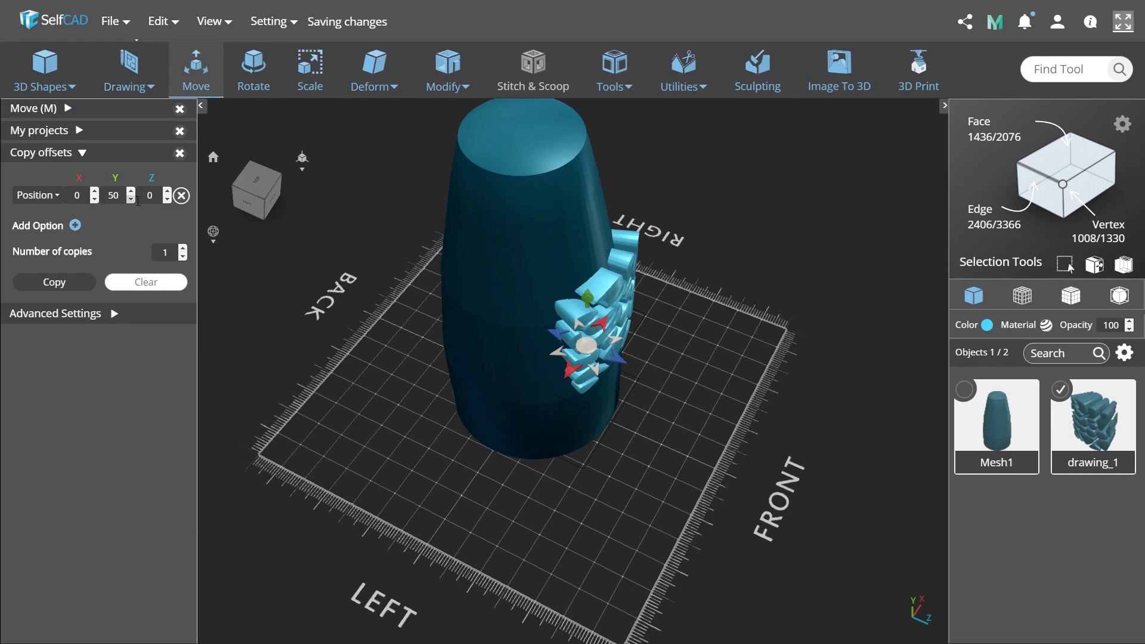
{"action": "type", "text": "5"}
{"action": "left_click", "coordinate": [68, 286]}
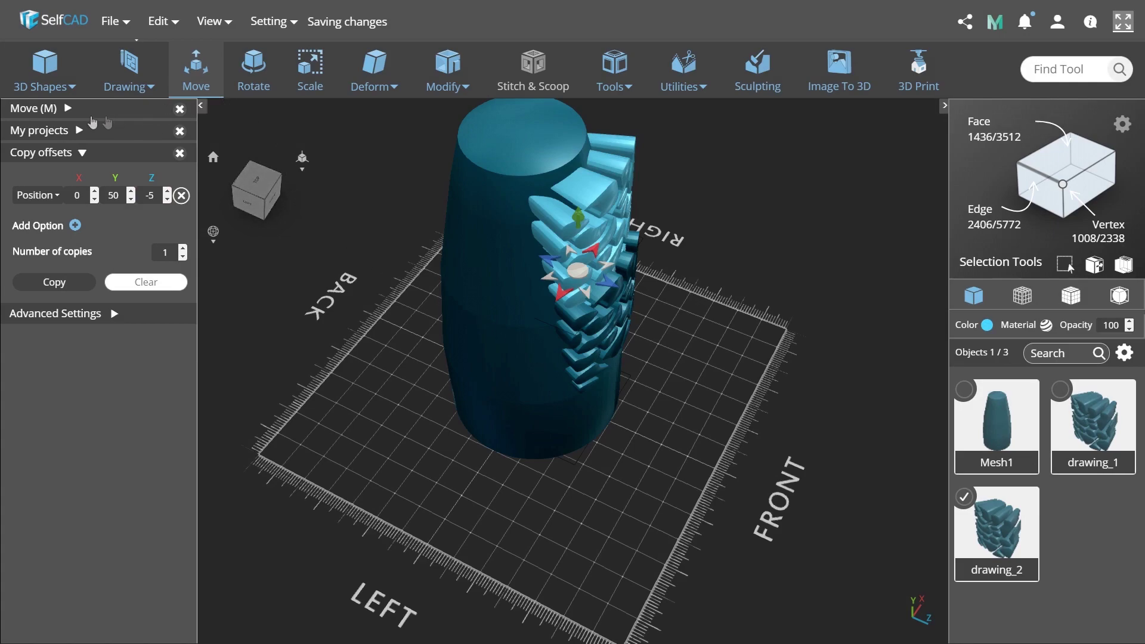
{"action": "left_click", "coordinate": [73, 114]}
{"action": "key", "text": "s"}
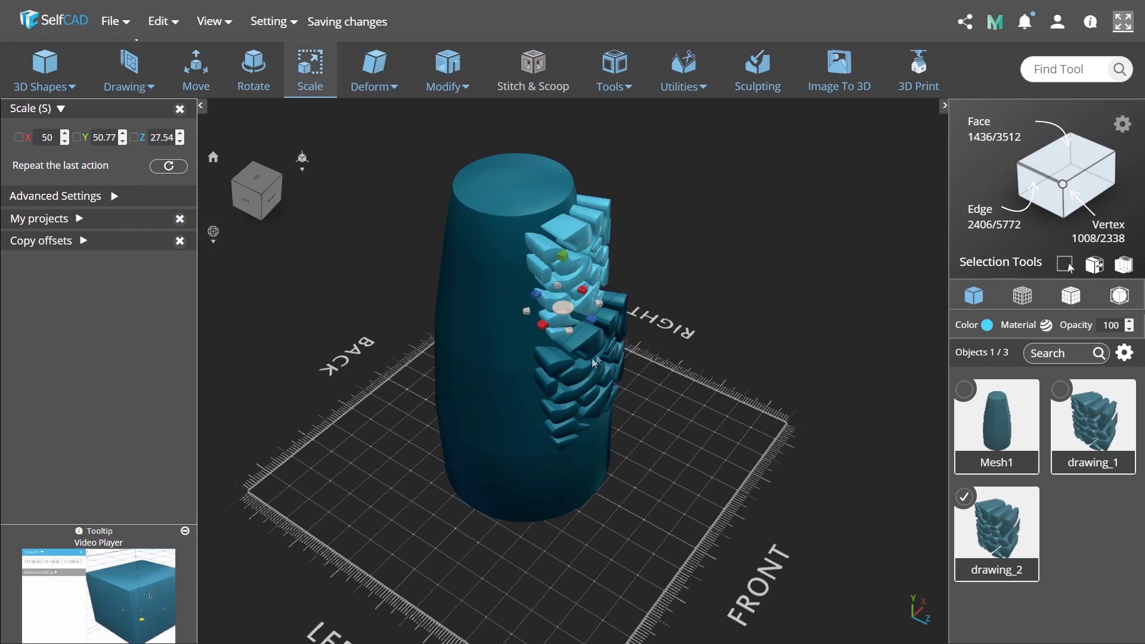
Step: Copy the lower and upper patterns together around the body with Copy Offsets, using Pivot and three copies
{"action": "left_click", "coordinate": [591, 339]}
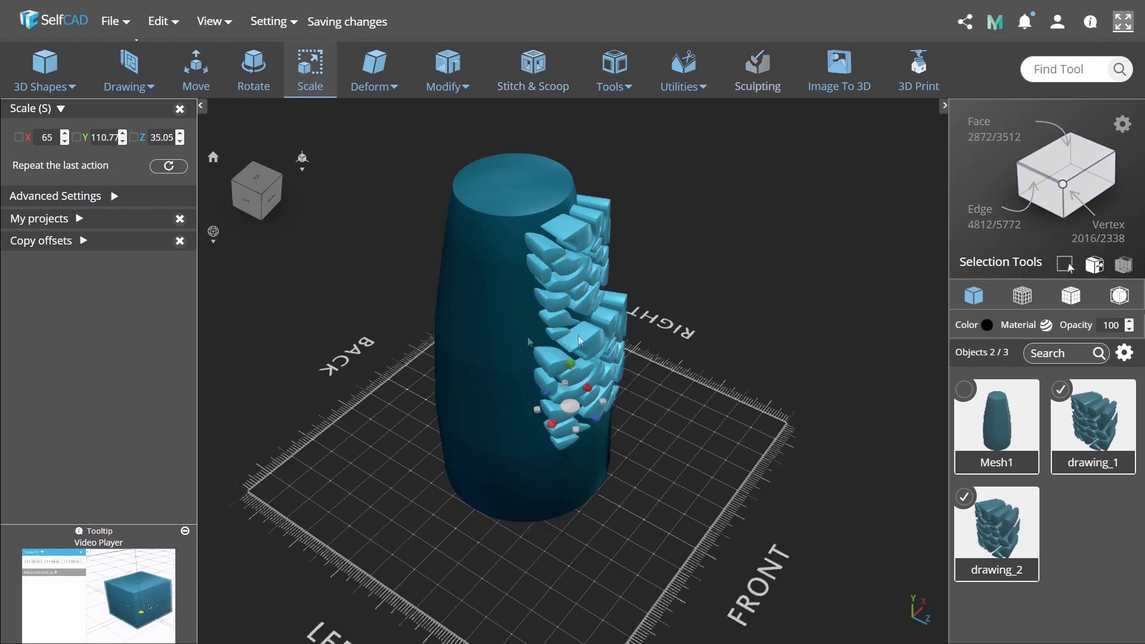
{"action": "left_click", "coordinate": [81, 245]}
{"action": "left_click", "coordinate": [71, 283]}
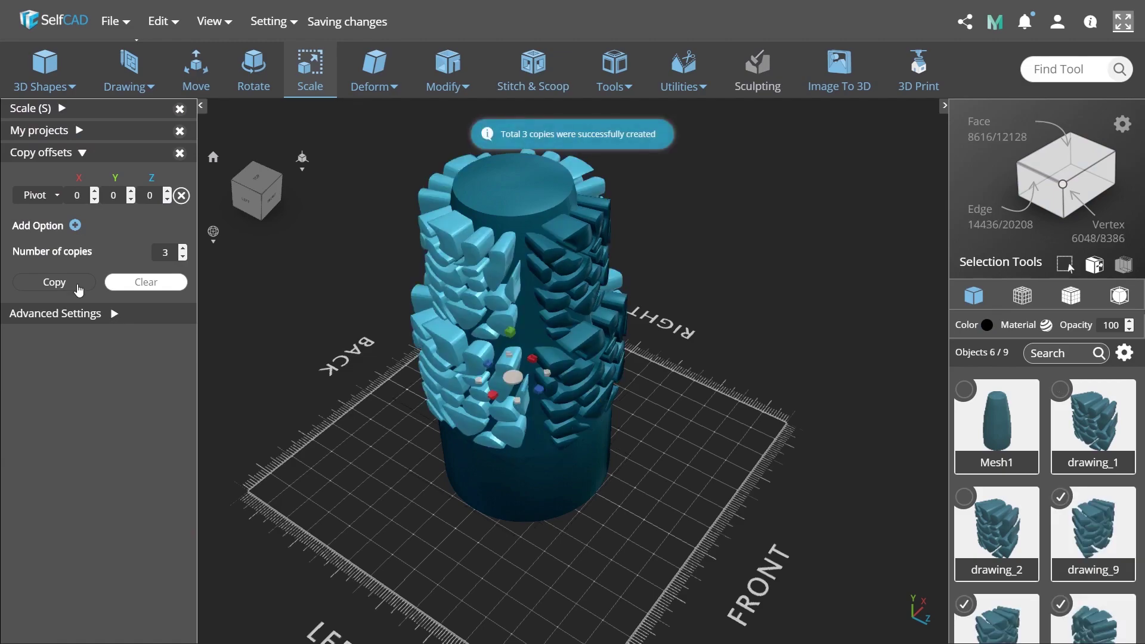
{"action": "left_click", "coordinate": [650, 447]}
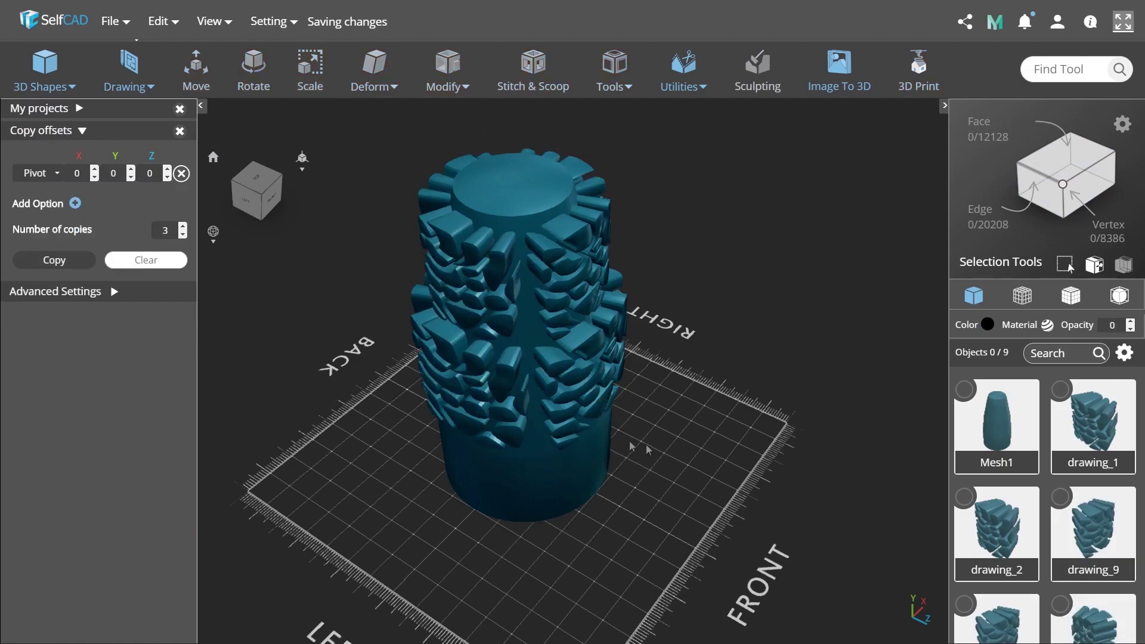
Step: Duplicate the tapered body in place with one Position copy at offsets 0, 0, 0
{"action": "left_click", "coordinate": [570, 453]}
{"action": "left_click", "coordinate": [44, 178]}
{"action": "left_click", "coordinate": [43, 172]}
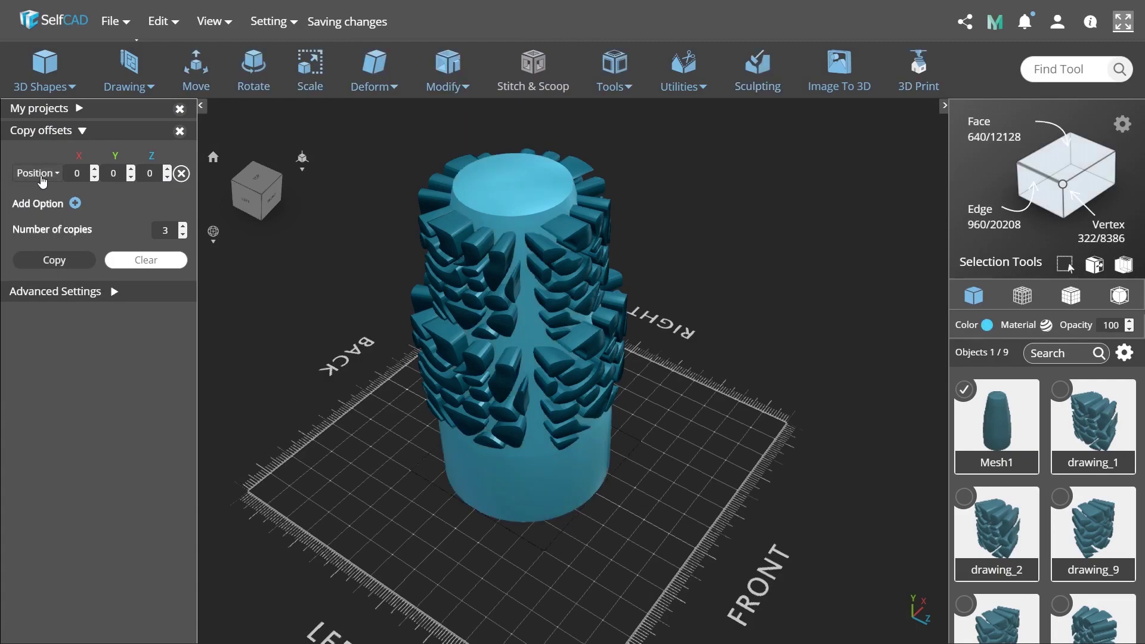
{"action": "left_click", "coordinate": [38, 262]}
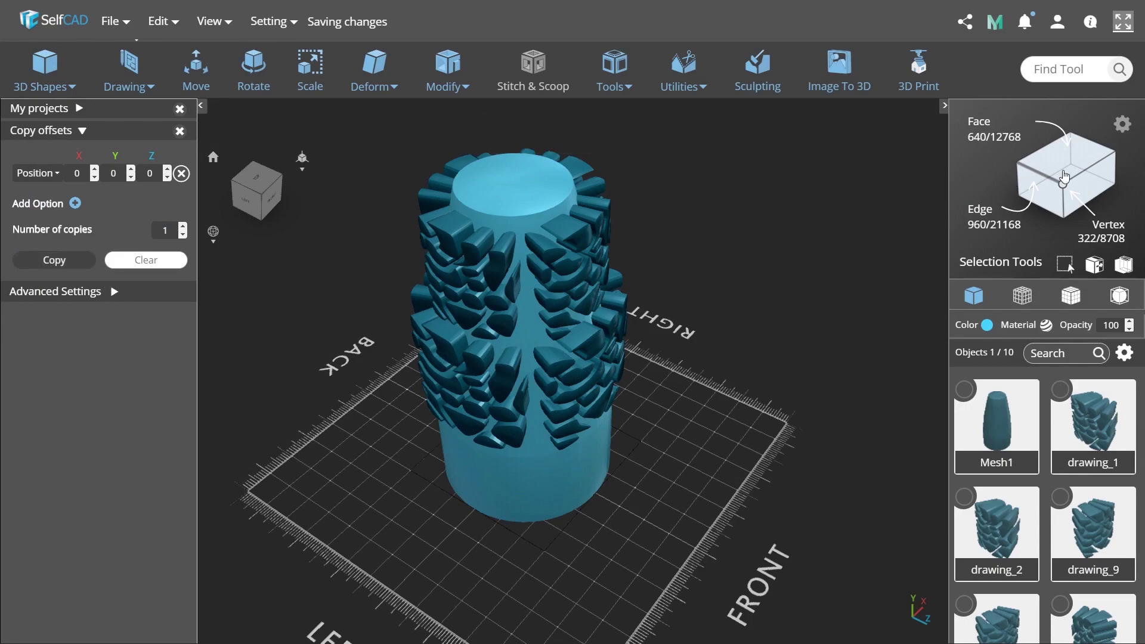
Step: Select the bottom faces of the tapered body Mesh1 and move them up to Y position 50
{"action": "left_click", "coordinate": [966, 390]}
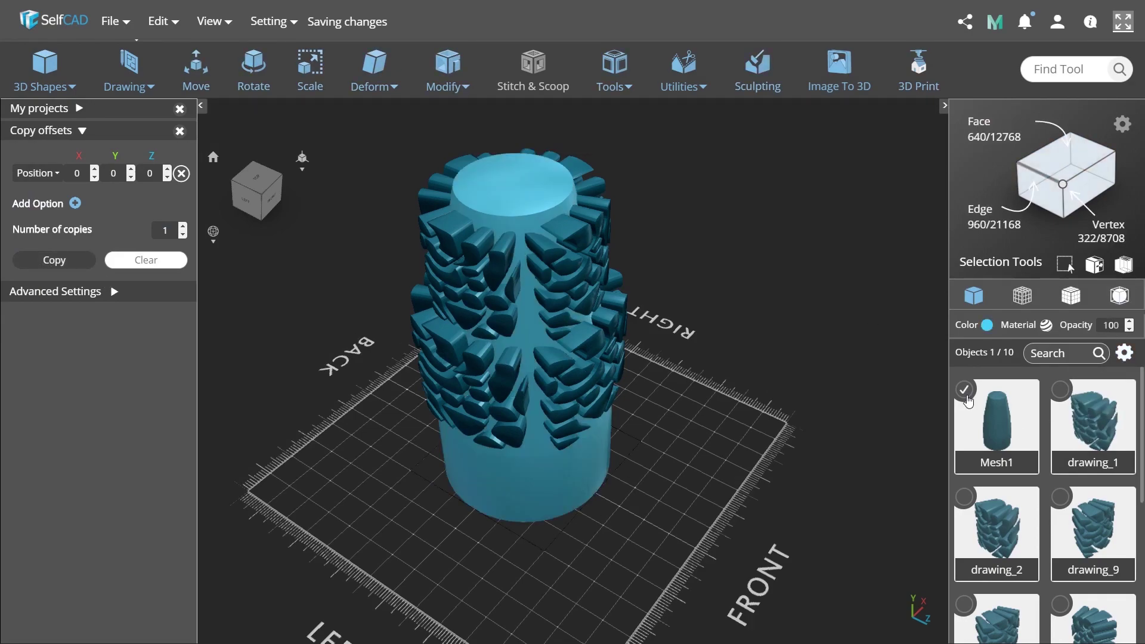
{"action": "left_click", "coordinate": [1070, 138]}
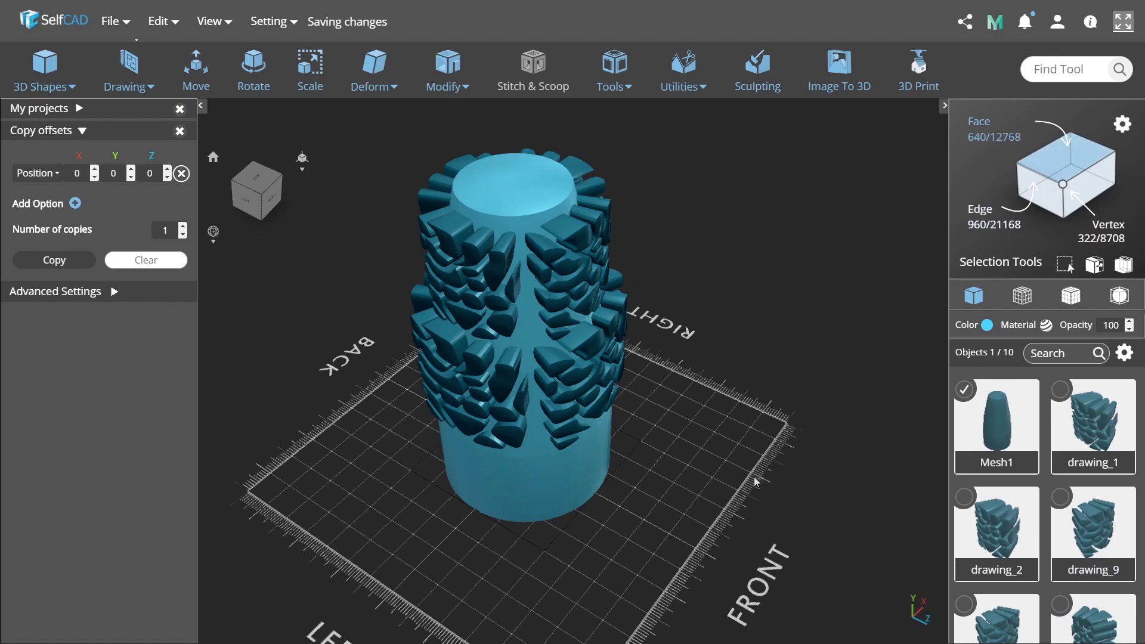
{"action": "left_click_drag", "start_coordinate": [755, 482], "coordinate": [669, 277]}
{"action": "left_click", "coordinate": [554, 296]}
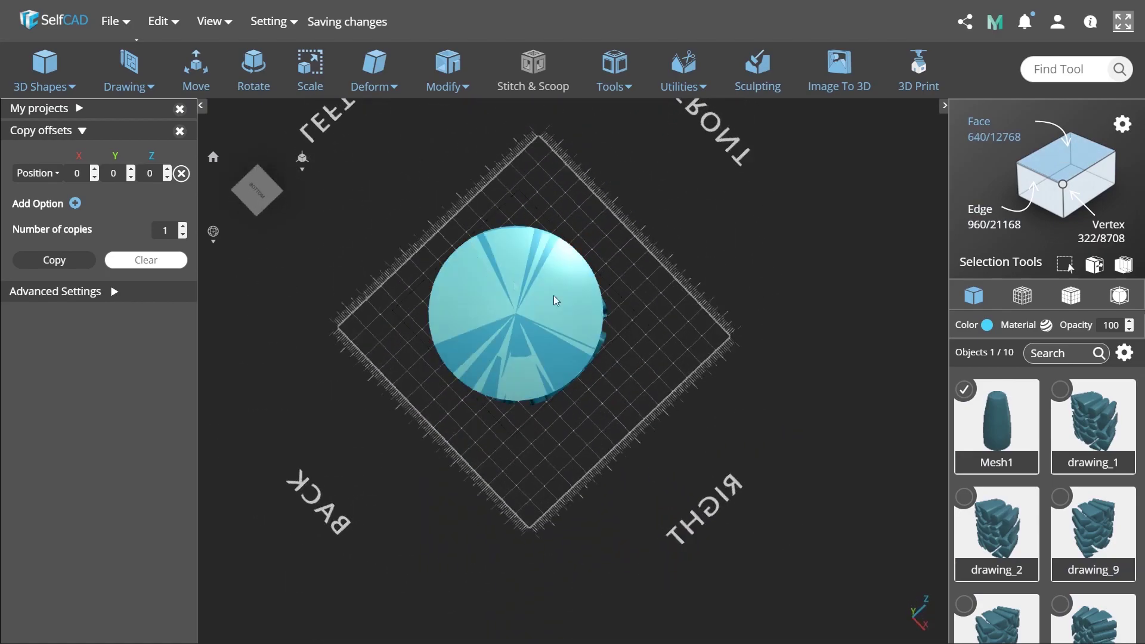
{"action": "left_click_drag", "start_coordinate": [554, 295], "coordinate": [772, 535]}
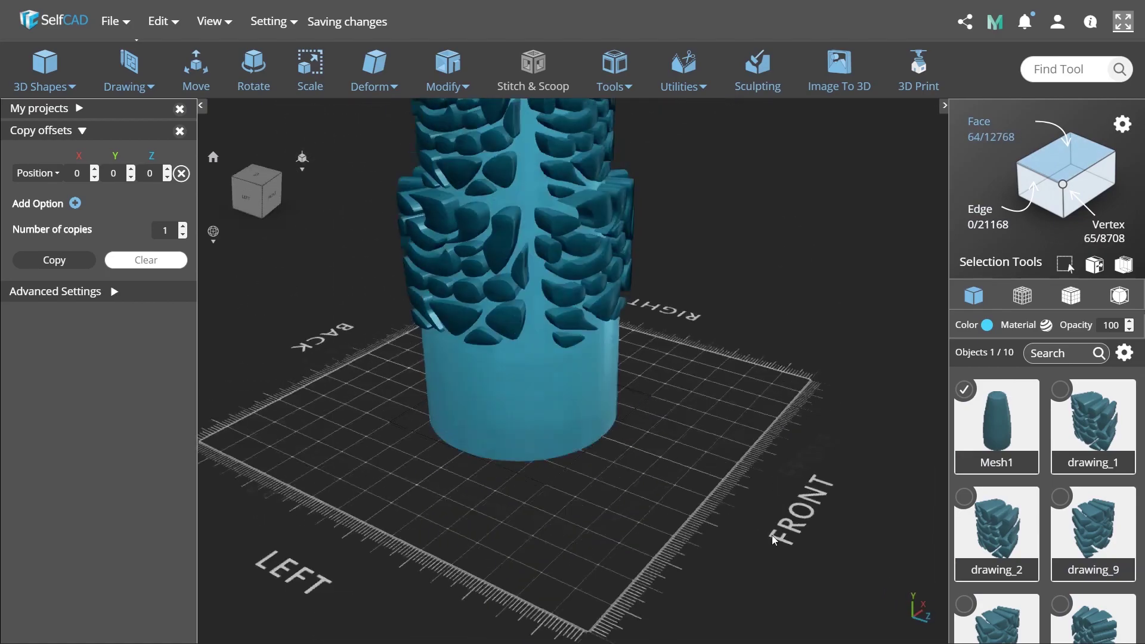
{"action": "left_click", "coordinate": [222, 82]}
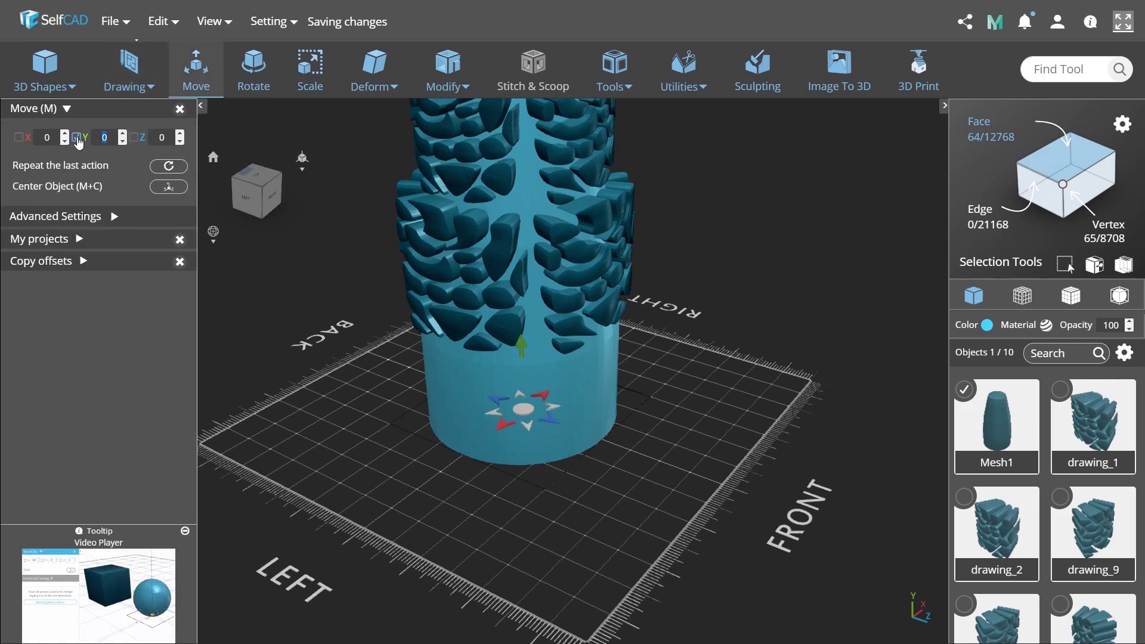
{"action": "type", "text": "5"}
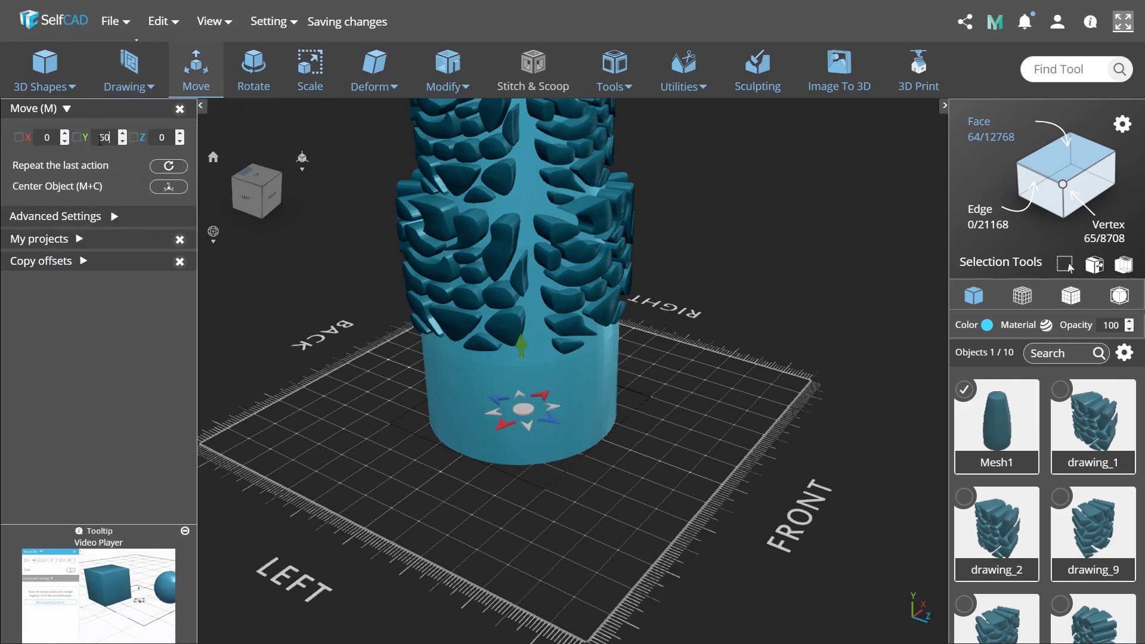
{"action": "key", "text": "Return"}
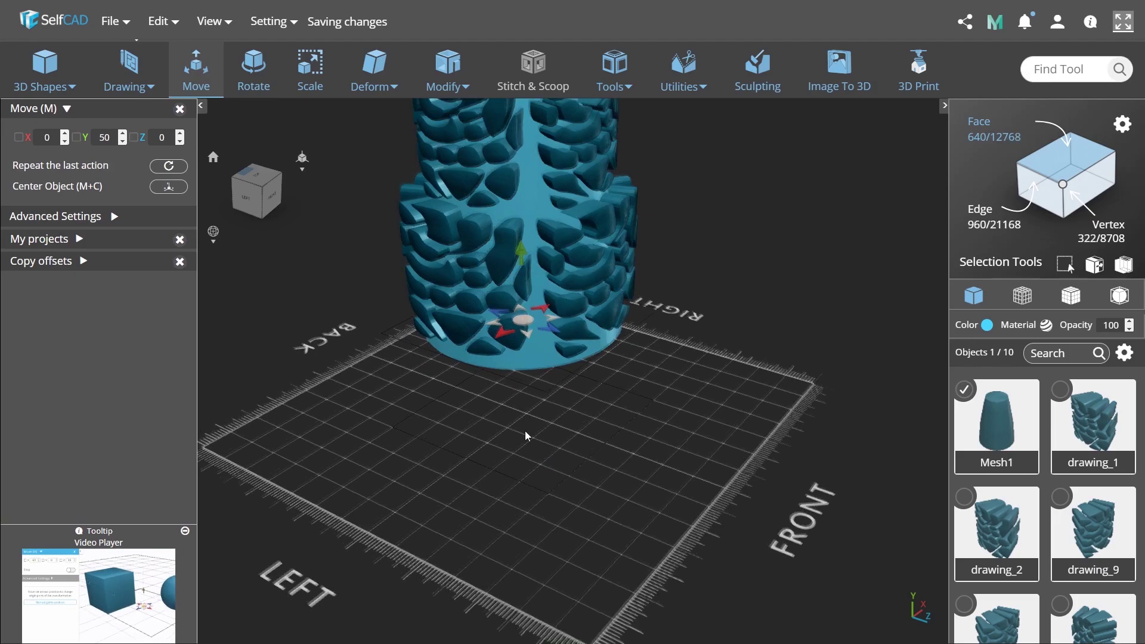
{"action": "scroll", "coordinate": [539, 435], "scroll_direction": "down", "scroll_amount": 5}
{"action": "scroll", "coordinate": [597, 466], "scroll_direction": "up", "scroll_amount": 3}
{"action": "left_click", "coordinate": [655, 491]}
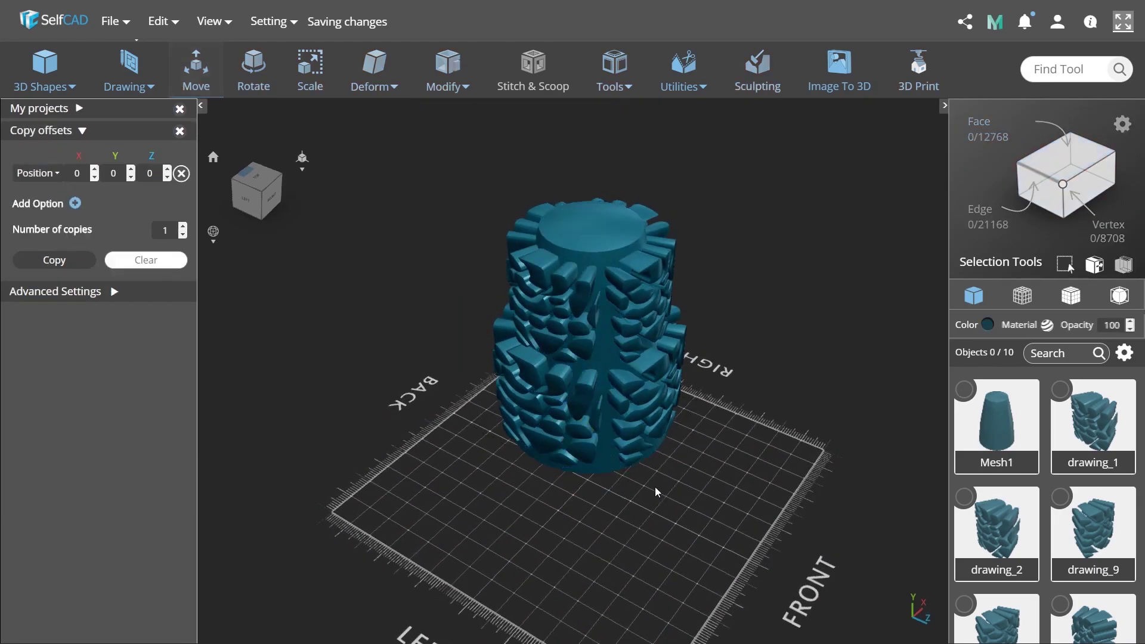
Step: Scale the shortened tapered body to 80 on both X and Z
{"action": "left_click", "coordinate": [614, 452]}
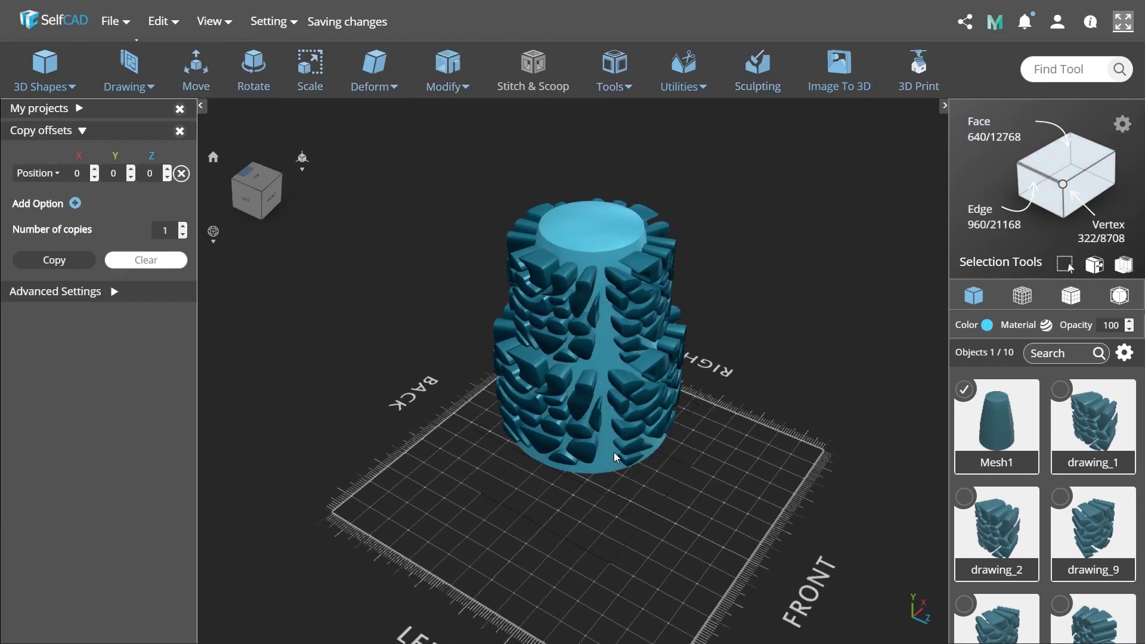
{"action": "left_click", "coordinate": [301, 91]}
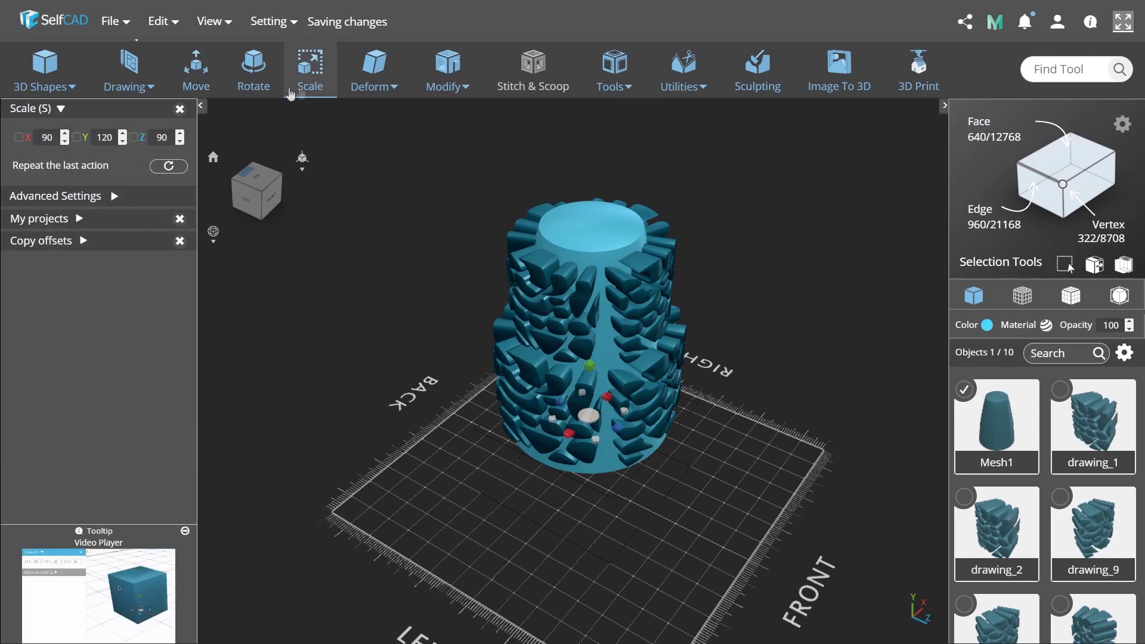
{"action": "left_click", "coordinate": [37, 131]}
{"action": "type", "text": "80"}
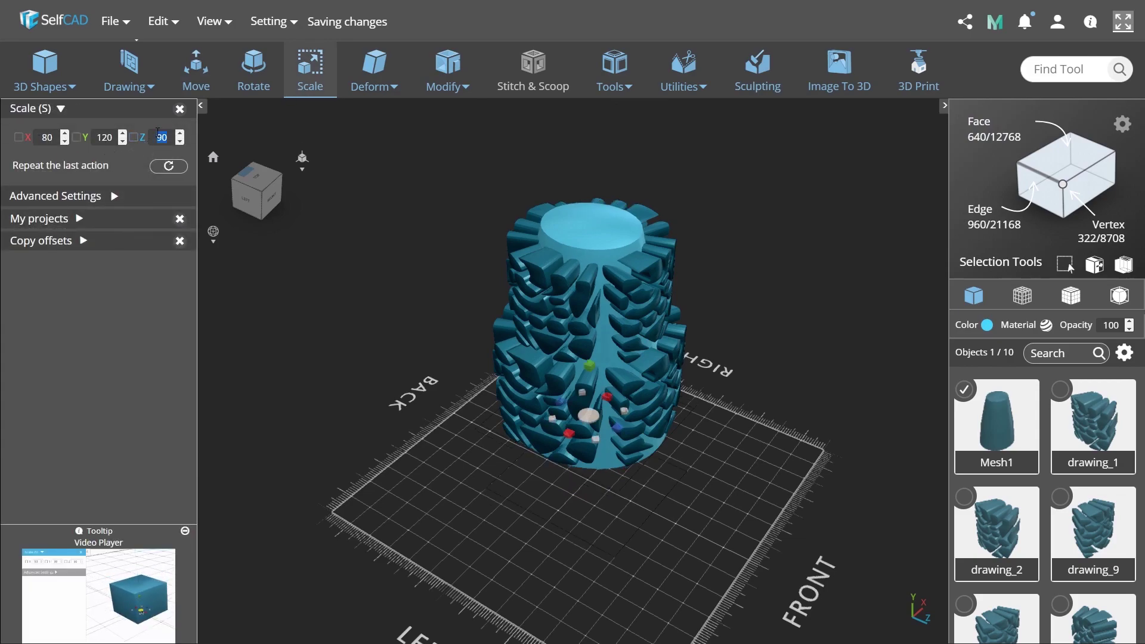
{"action": "type", "text": "80"}
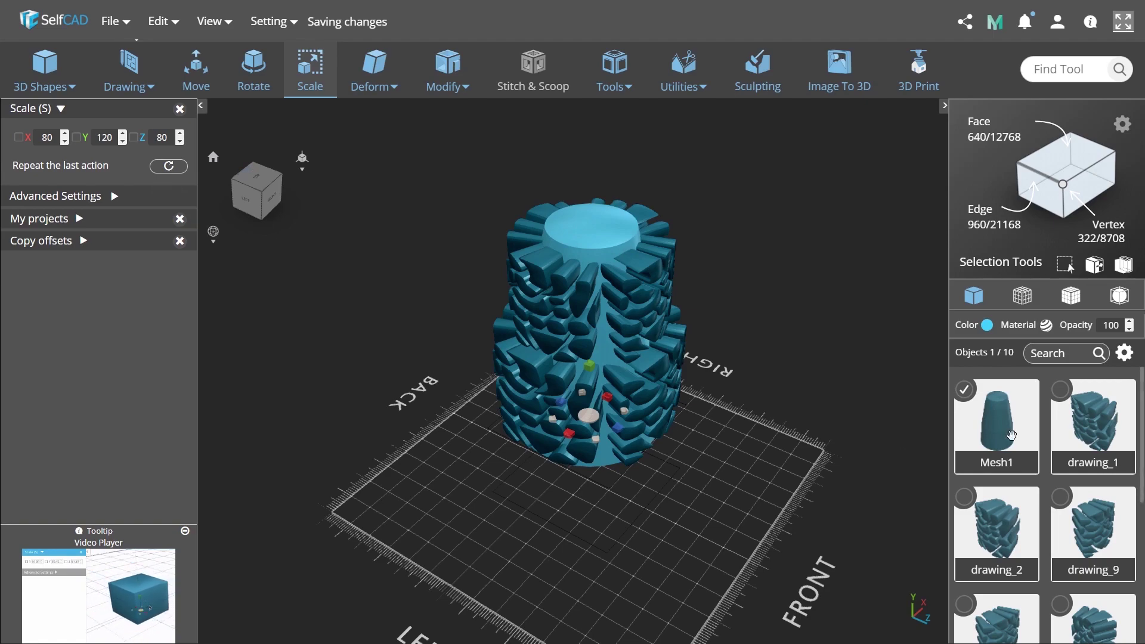
Step: Hollow the tall tapered body Mesh1_1 by subtracting Mesh1 with a Stitch & Scoop Difference, and clear the selection
{"action": "scroll", "coordinate": [1044, 477], "scroll_direction": "down", "scroll_amount": 5}
{"action": "left_click", "coordinate": [1098, 537]}
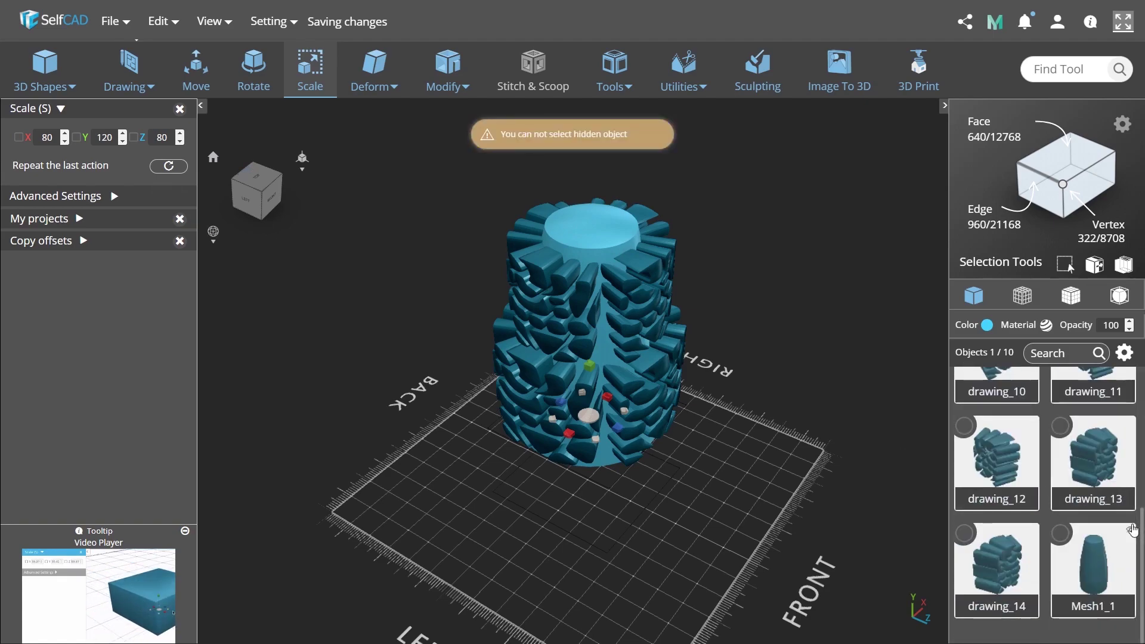
{"action": "left_click", "coordinate": [1061, 534]}
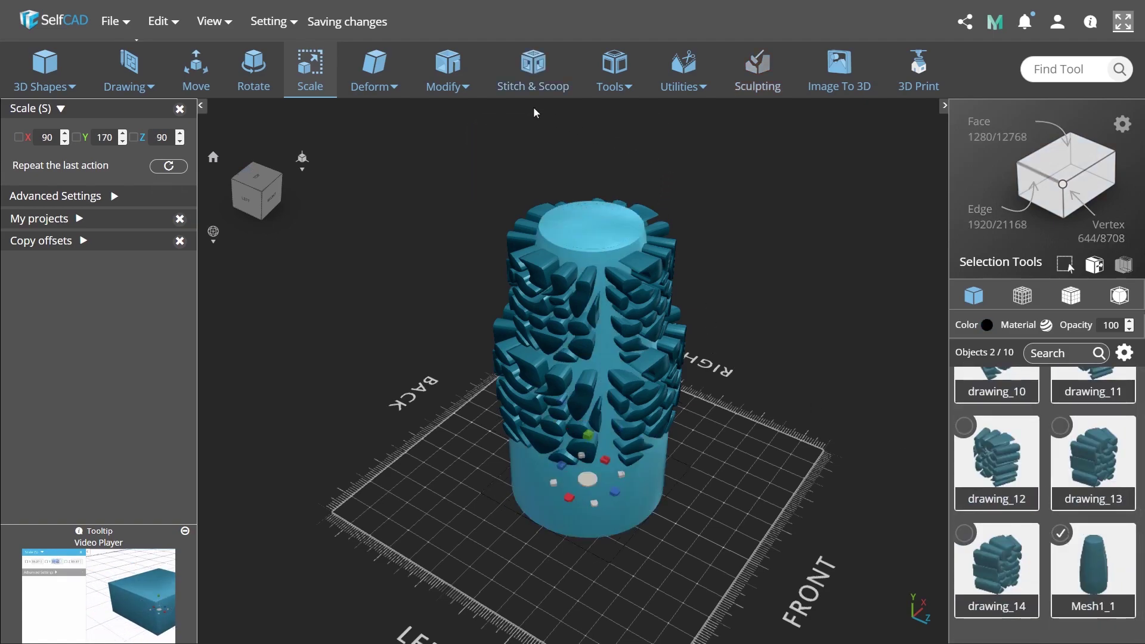
{"action": "left_click", "coordinate": [532, 79]}
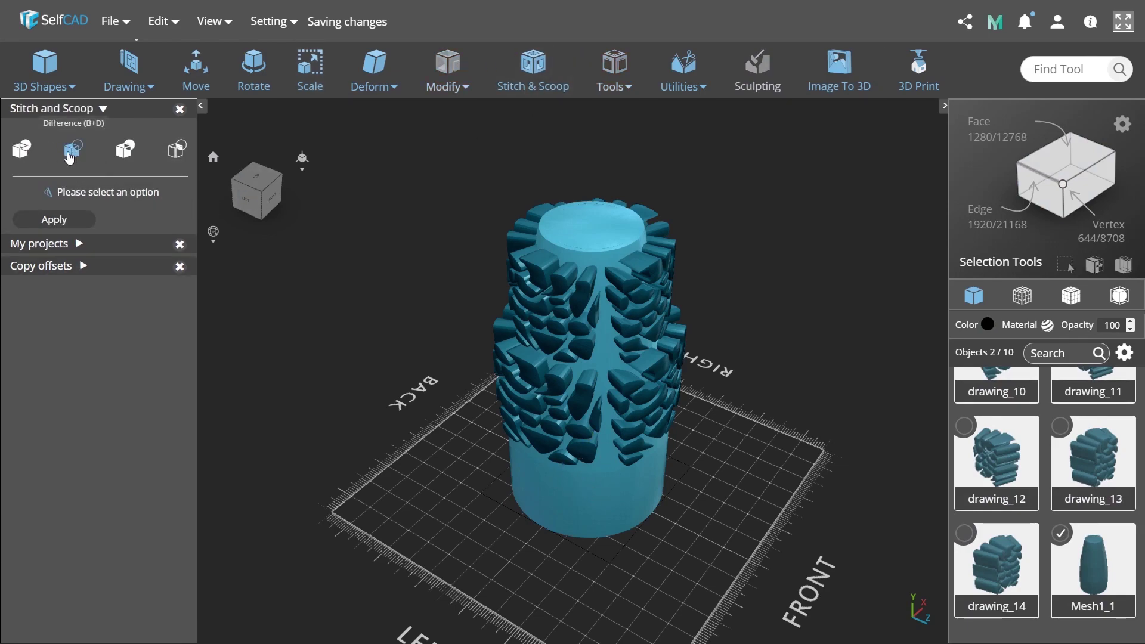
{"action": "left_click", "coordinate": [72, 149]}
{"action": "left_click", "coordinate": [48, 212]}
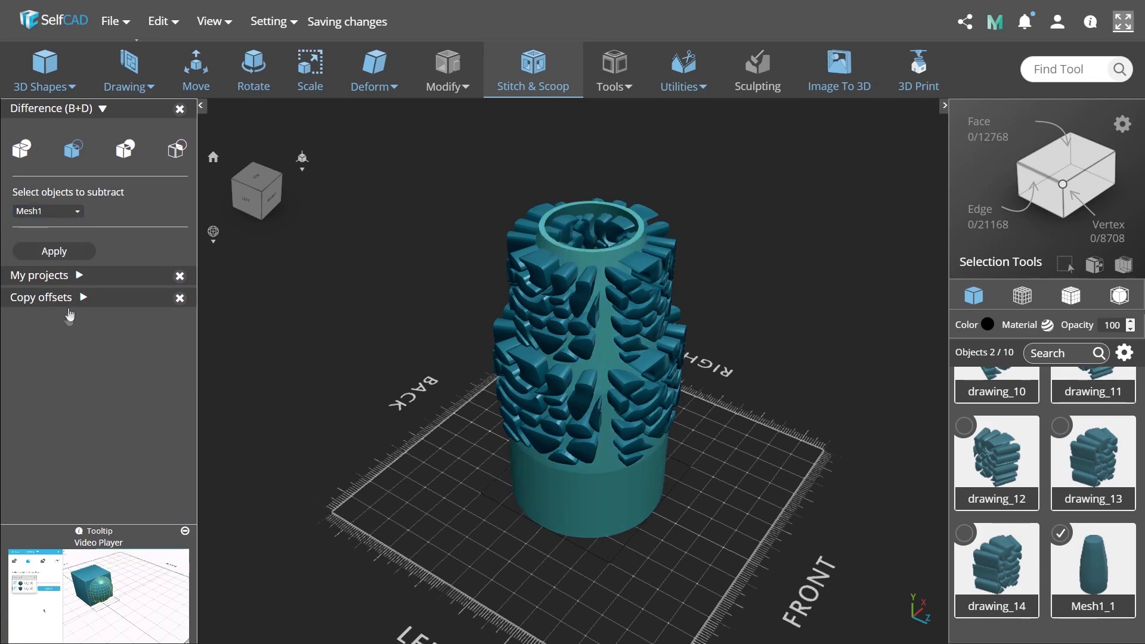
{"action": "left_click", "coordinate": [62, 254]}
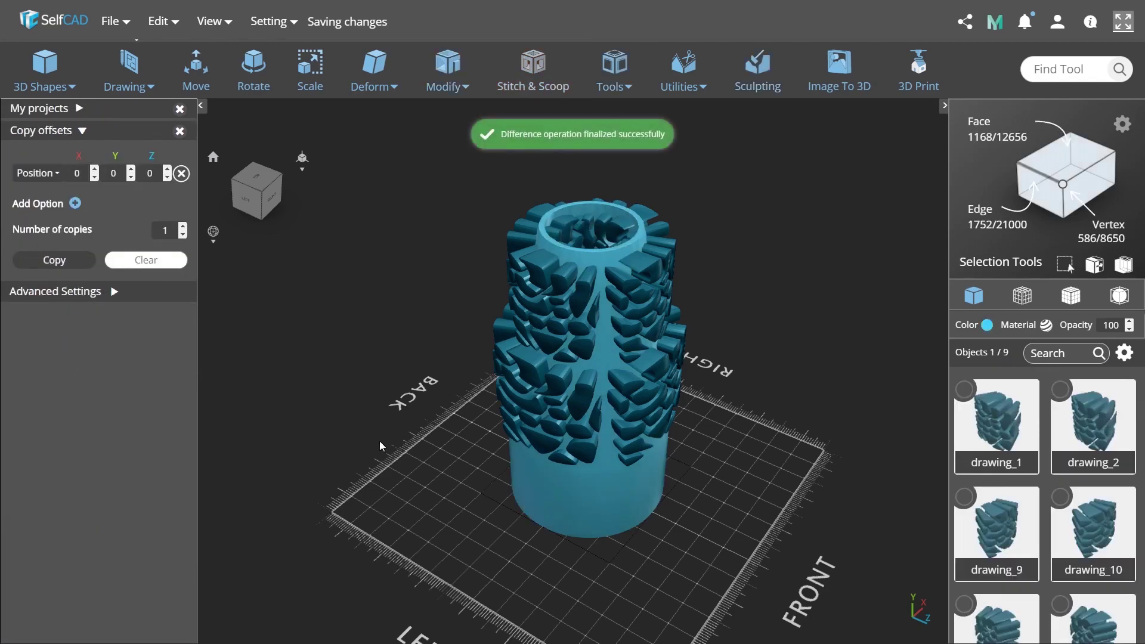
{"action": "left_click", "coordinate": [379, 441]}
{"action": "left_click_drag", "start_coordinate": [379, 441], "coordinate": [497, 450]}
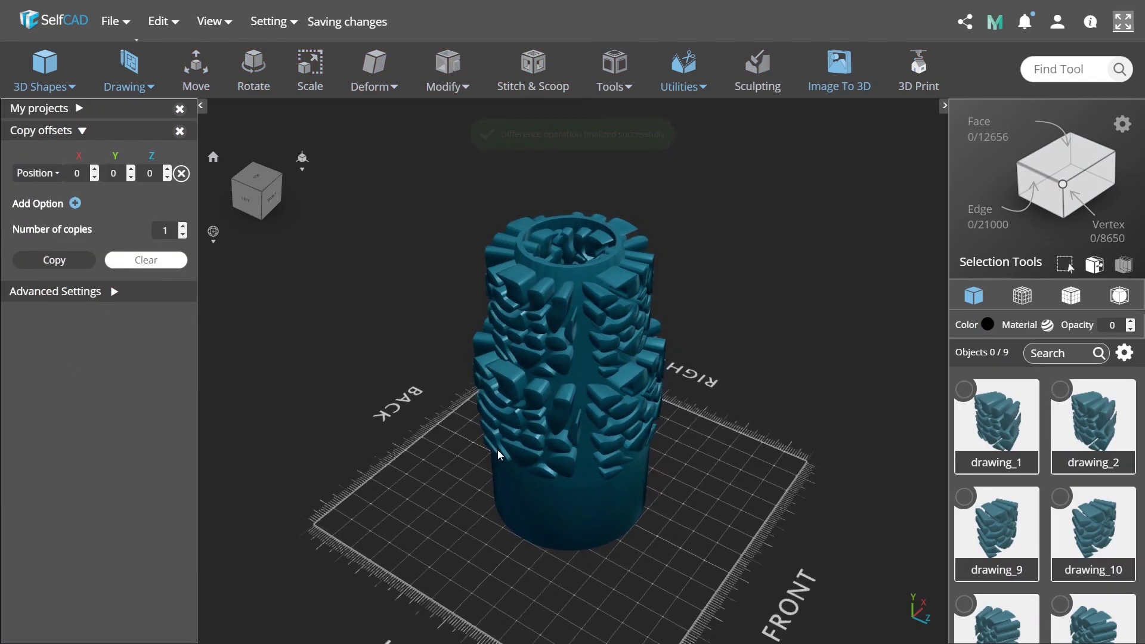
Step: Add a cylinder with top and bottom radius 15, height 50 and 64 vertical segments
{"action": "left_click", "coordinate": [59, 87]}
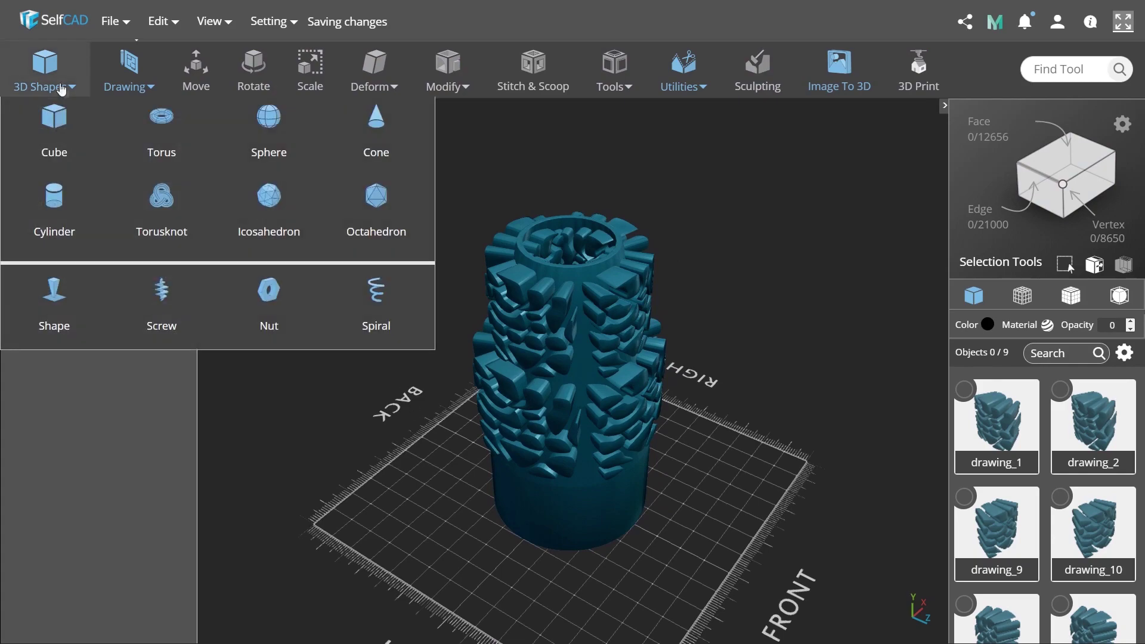
{"action": "left_click", "coordinate": [66, 234]}
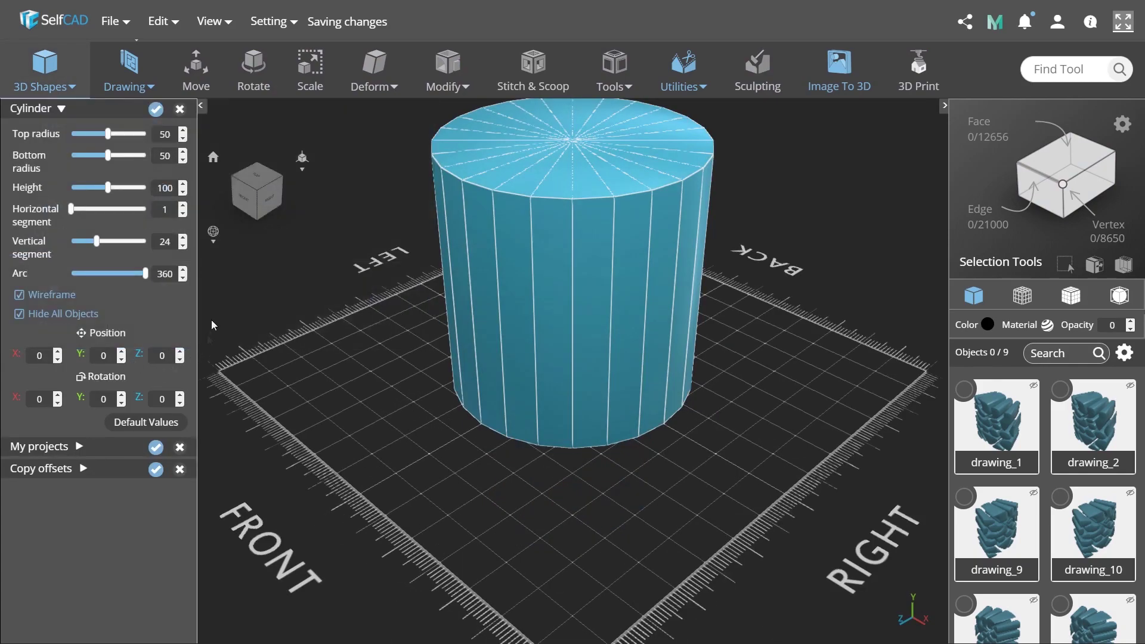
{"action": "left_click", "coordinate": [167, 155]}
{"action": "left_click", "coordinate": [169, 188]}
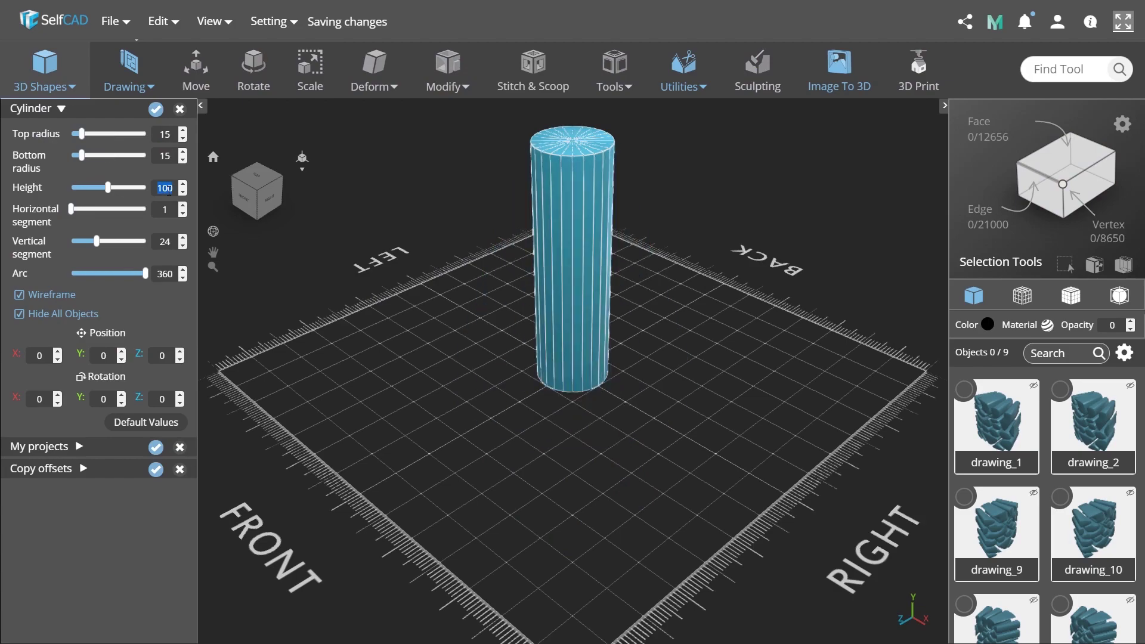
{"action": "left_click", "coordinate": [164, 207]}
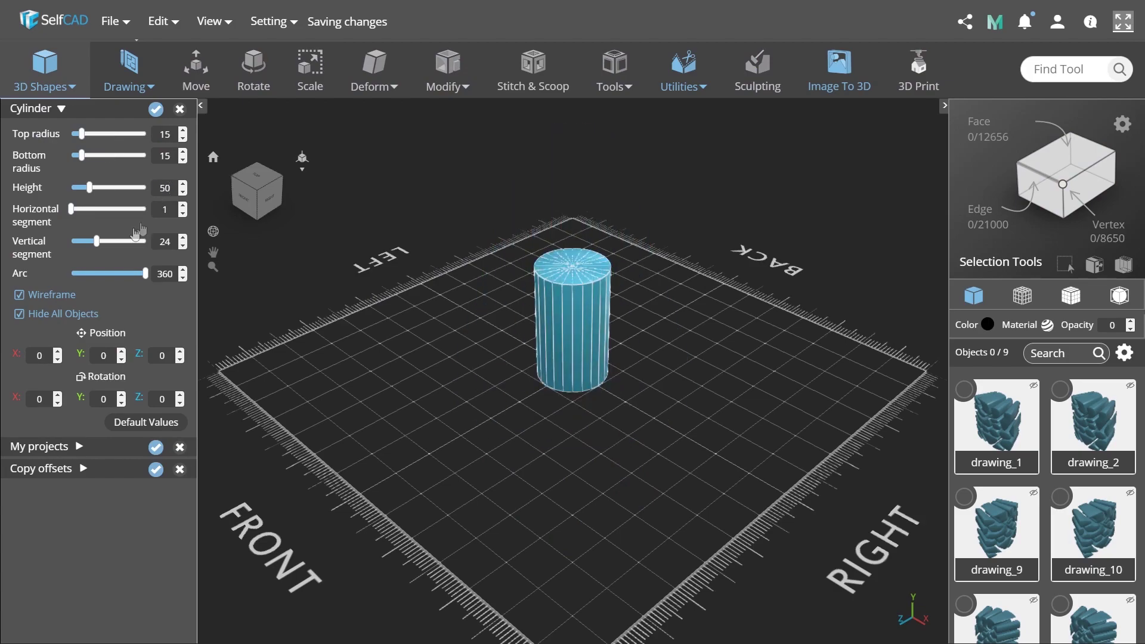
{"action": "left_click_drag", "start_coordinate": [100, 247], "coordinate": [182, 247]}
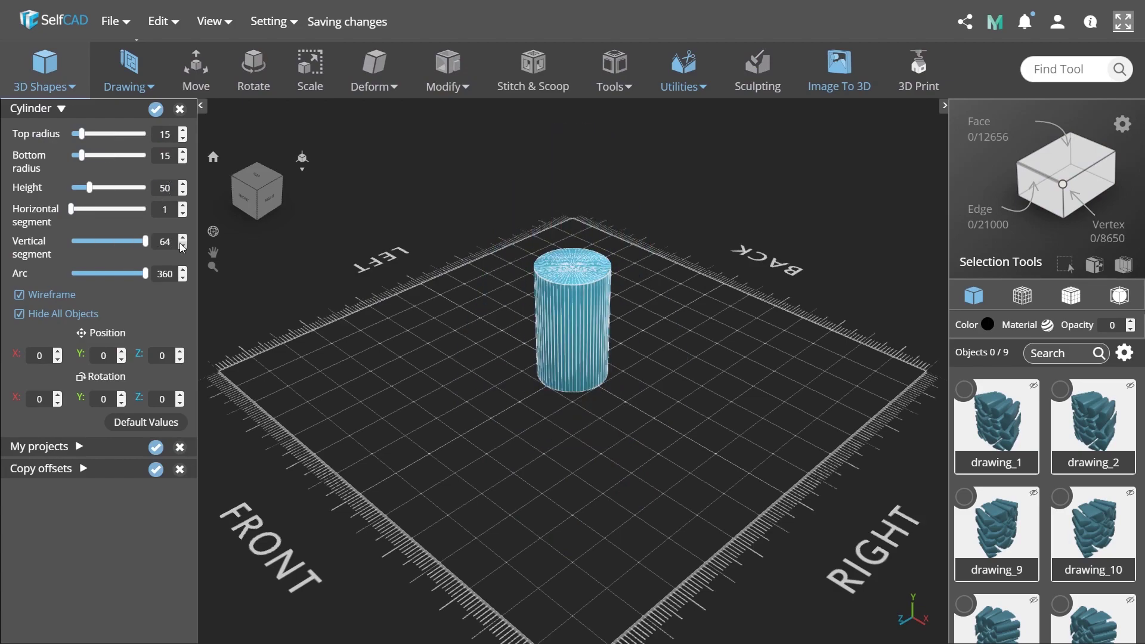
{"action": "left_click", "coordinate": [156, 109]}
Step: Start a new cube with Wireframe and Hide All Objects turned off, and display the model as a wireframe
{"action": "left_click", "coordinate": [45, 66]}
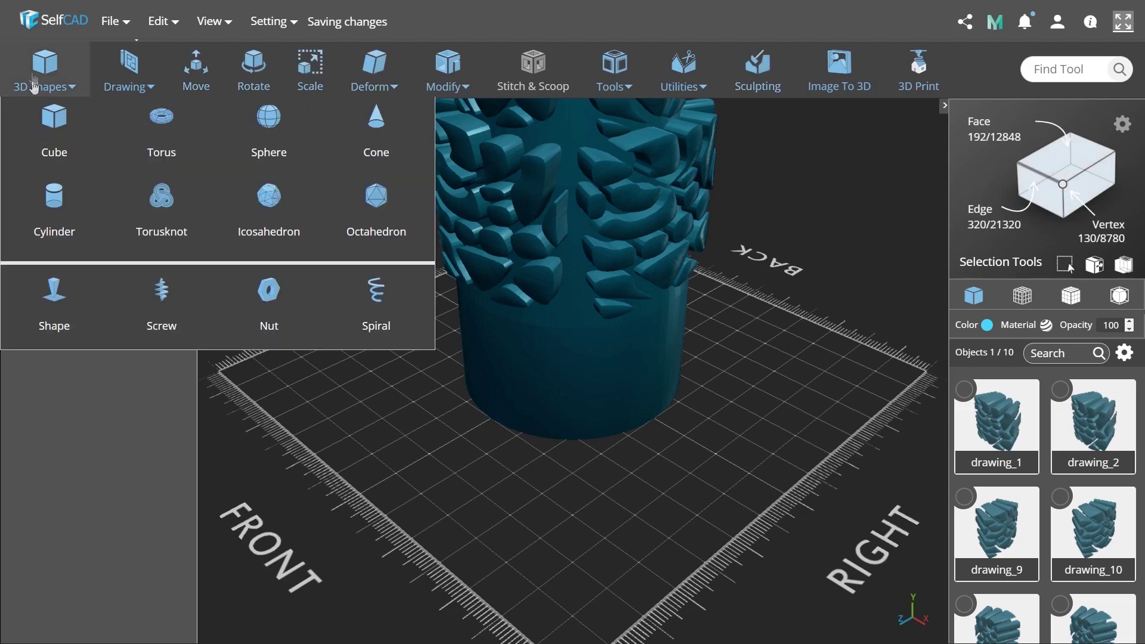
{"action": "left_click", "coordinate": [51, 131]}
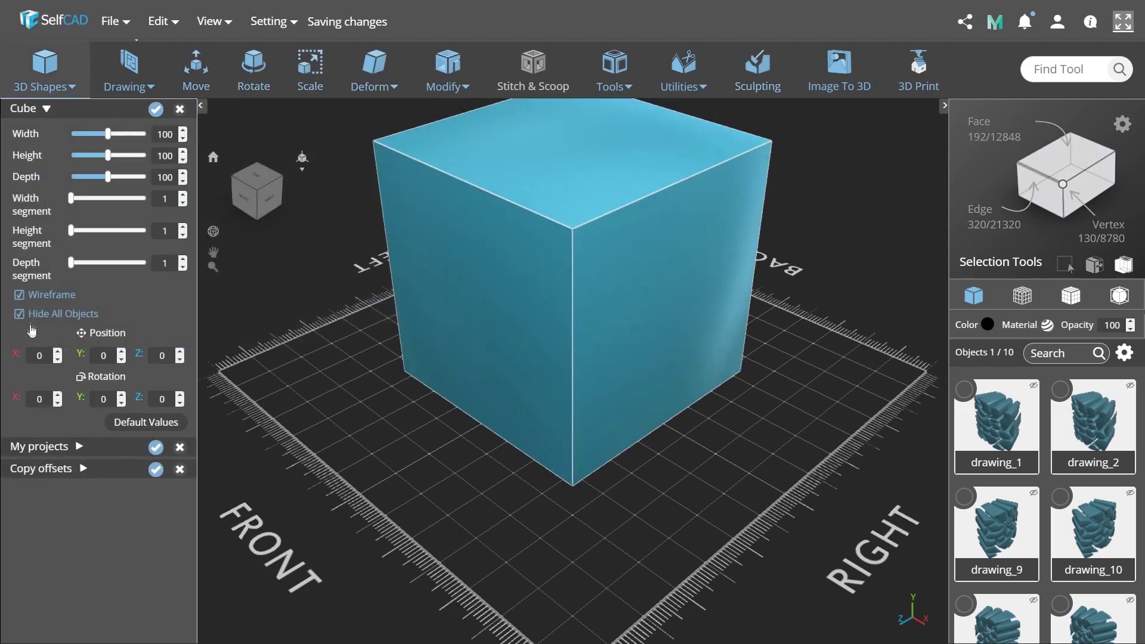
{"action": "left_click", "coordinate": [20, 295]}
{"action": "left_click", "coordinate": [19, 316]}
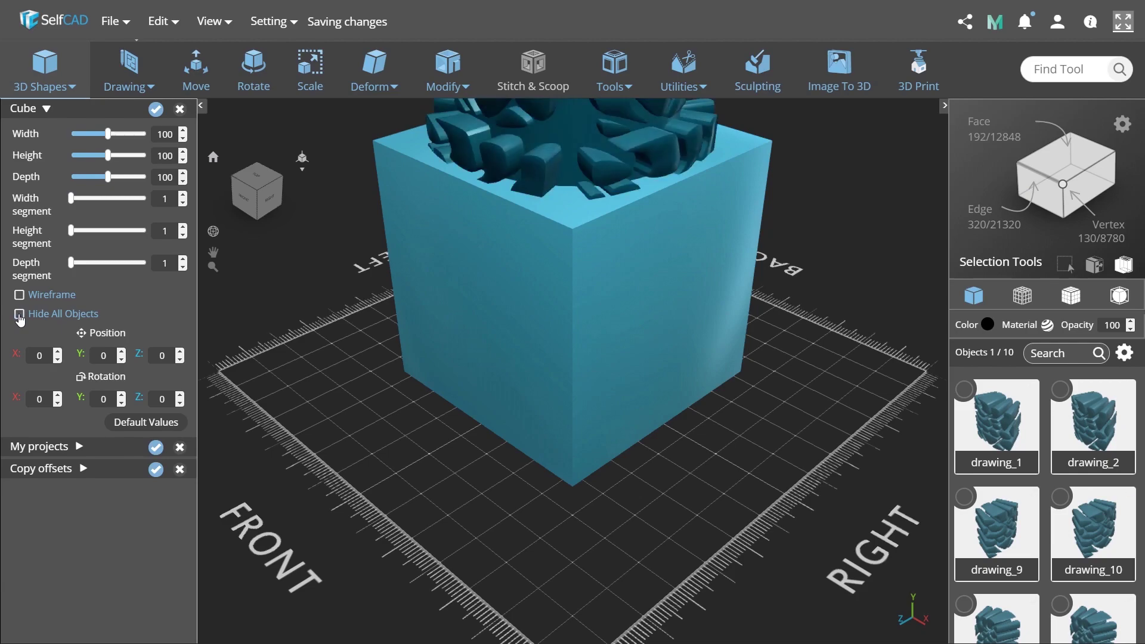
{"action": "left_click", "coordinate": [1022, 295]}
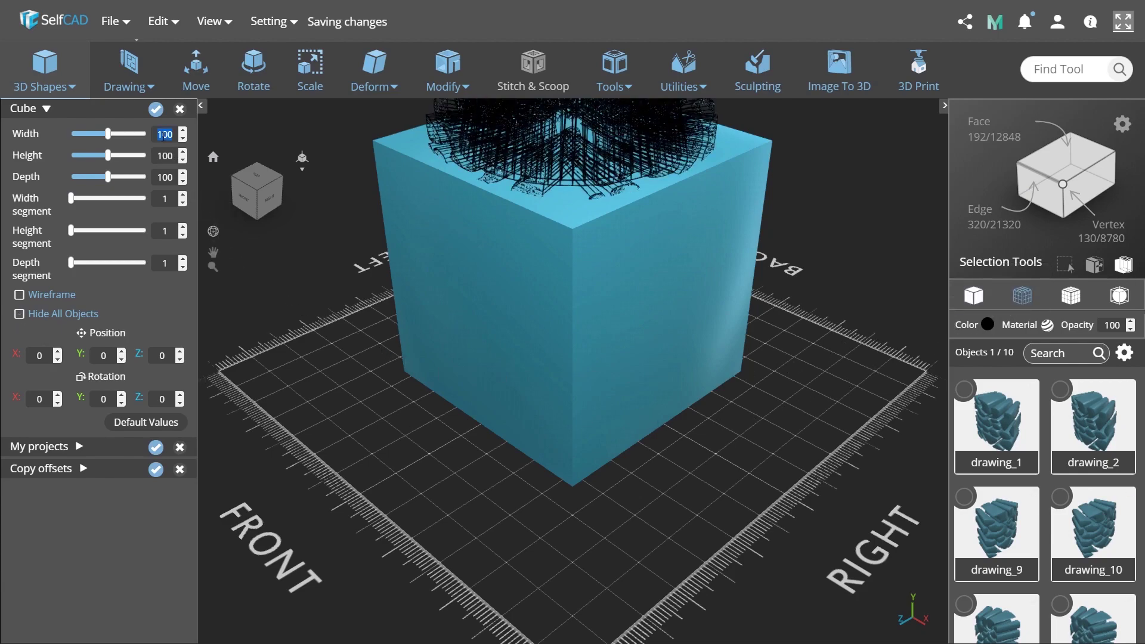
Step: Set the cube's width to 15, height to 8 and depth to 50, and create it
{"action": "key", "text": "Return"}
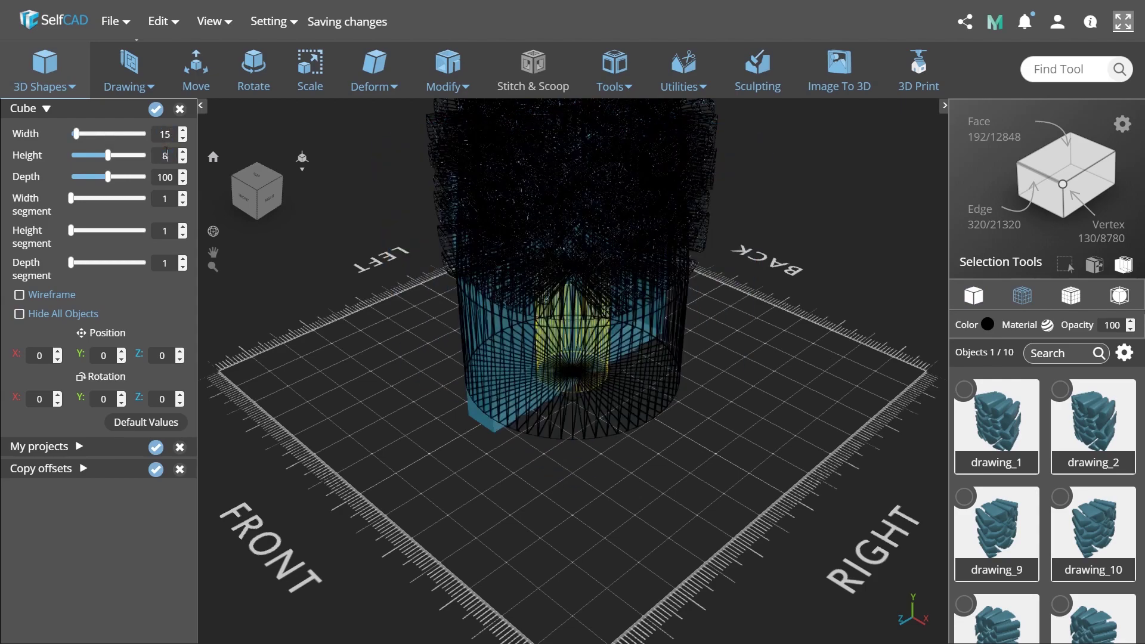
{"action": "left_click", "coordinate": [166, 154]}
{"action": "type", "text": "8"}
{"action": "key", "text": "Return"}
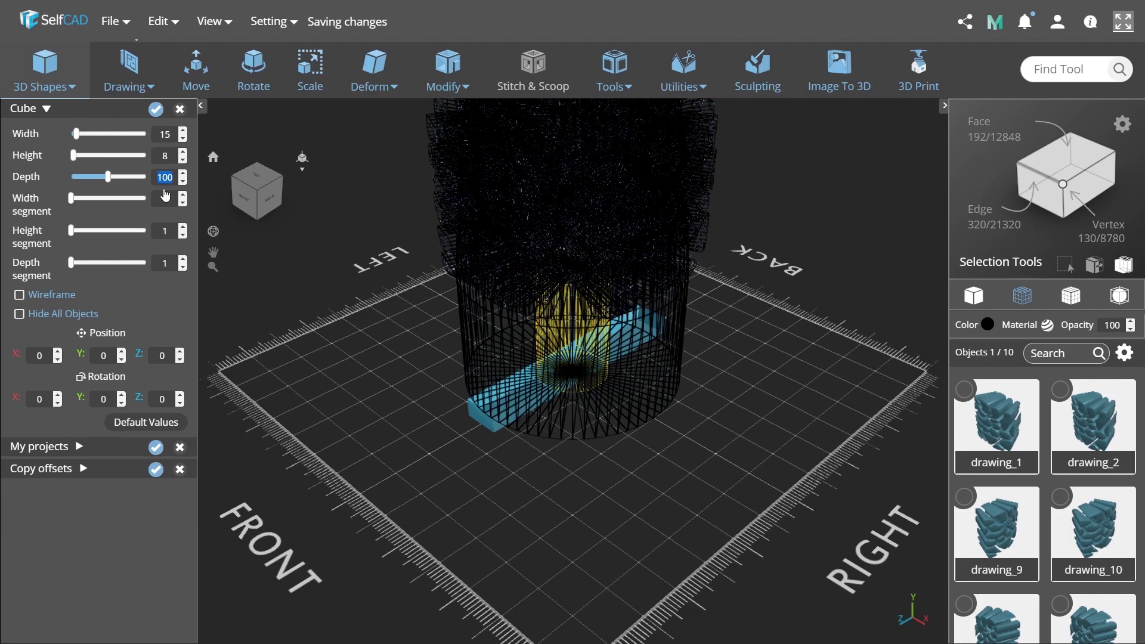
{"action": "type", "text": "50"}
{"action": "key", "text": "Return"}
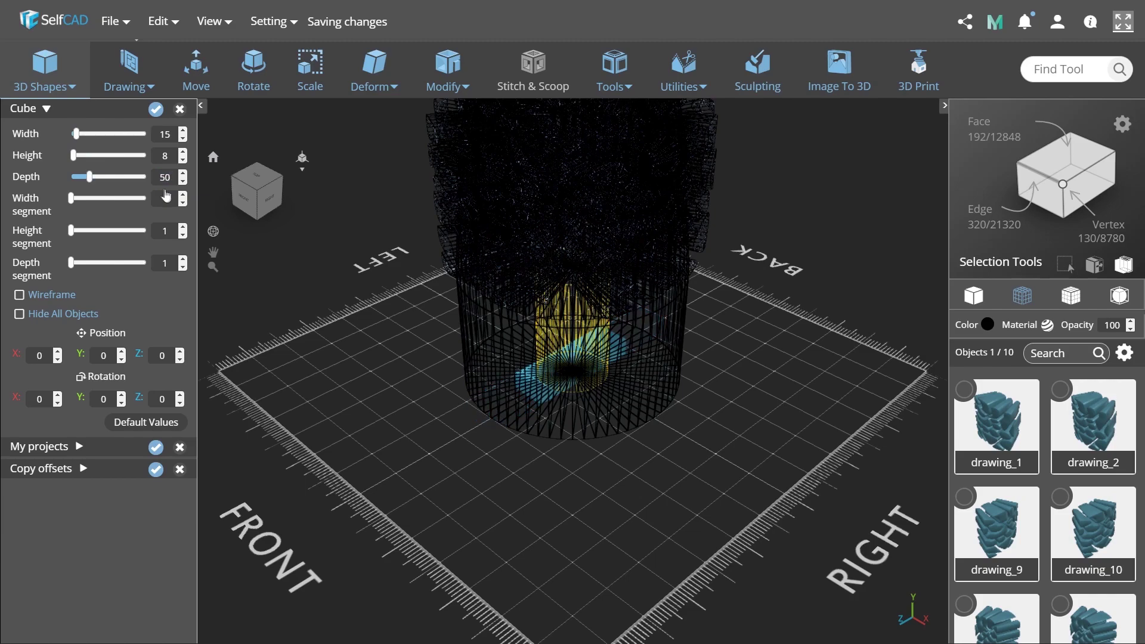
{"action": "left_click", "coordinate": [154, 113]}
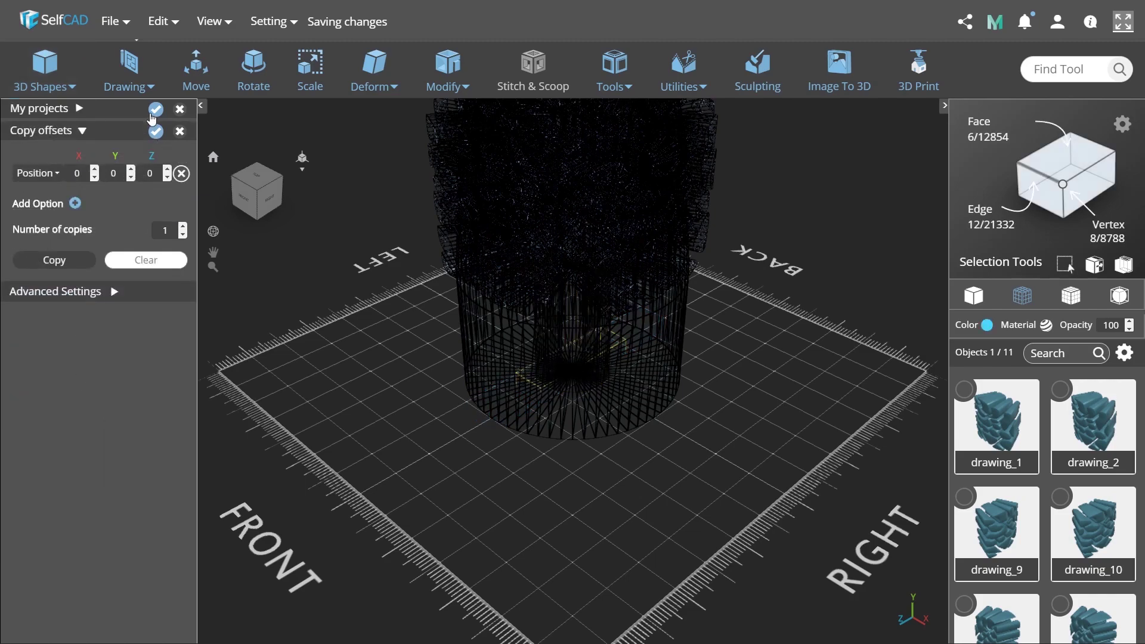
Step: Close the Copy Offsets tool and deselect the new flat block
{"action": "left_click", "coordinate": [203, 77]}
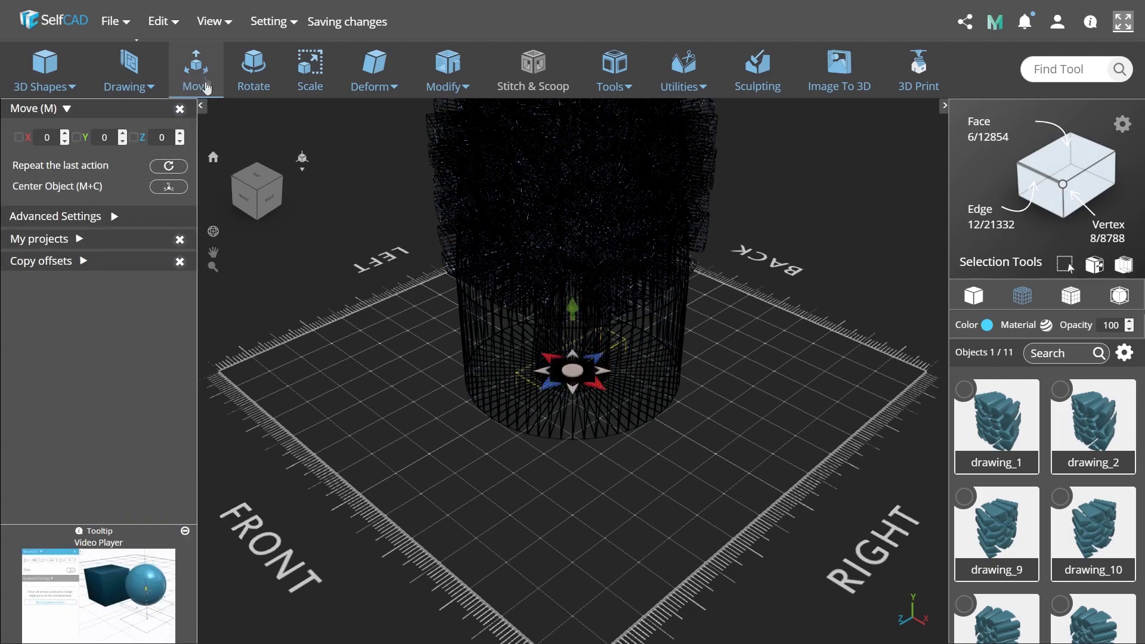
{"action": "left_click", "coordinate": [204, 81]}
{"action": "left_click", "coordinate": [179, 132]}
{"action": "left_click", "coordinate": [319, 388]}
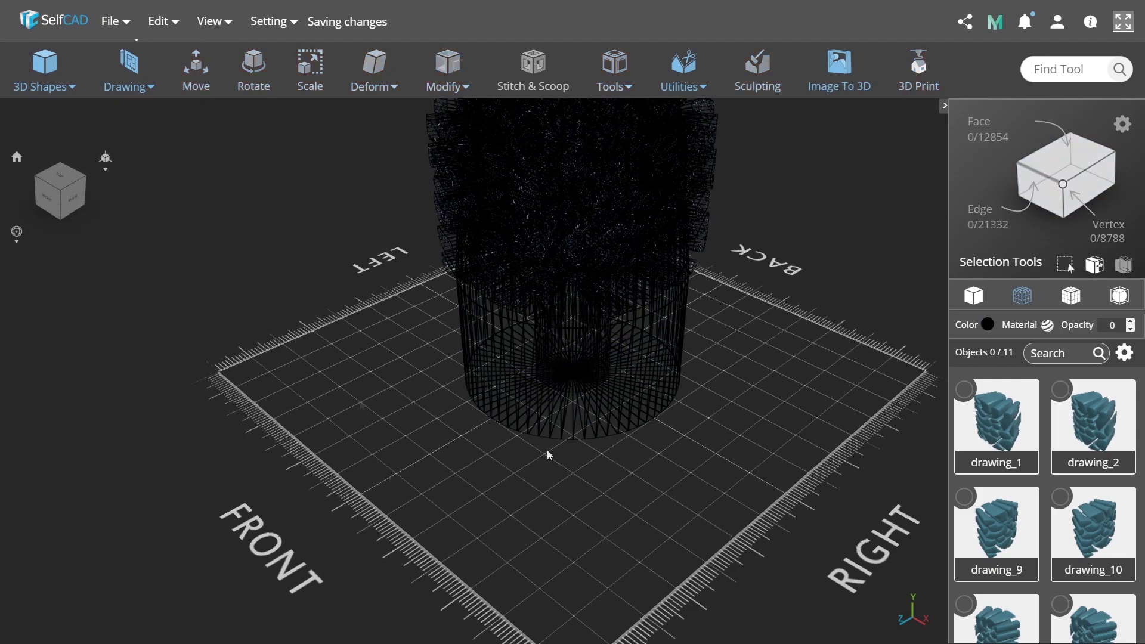
Step: Rename the hollowed tapered body as Lamp
{"action": "scroll", "coordinate": [1053, 530], "scroll_direction": "down", "scroll_amount": 5}
{"action": "double_click", "coordinate": [1022, 507]}
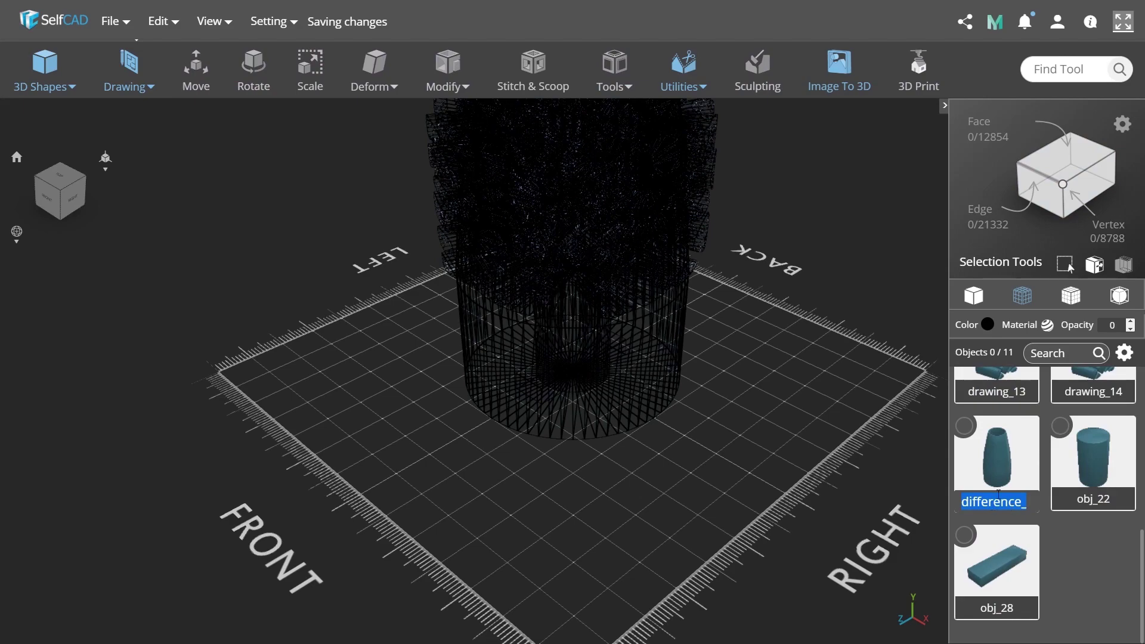
{"action": "type", "text": "Lamp"}
{"action": "key", "text": "Return"}
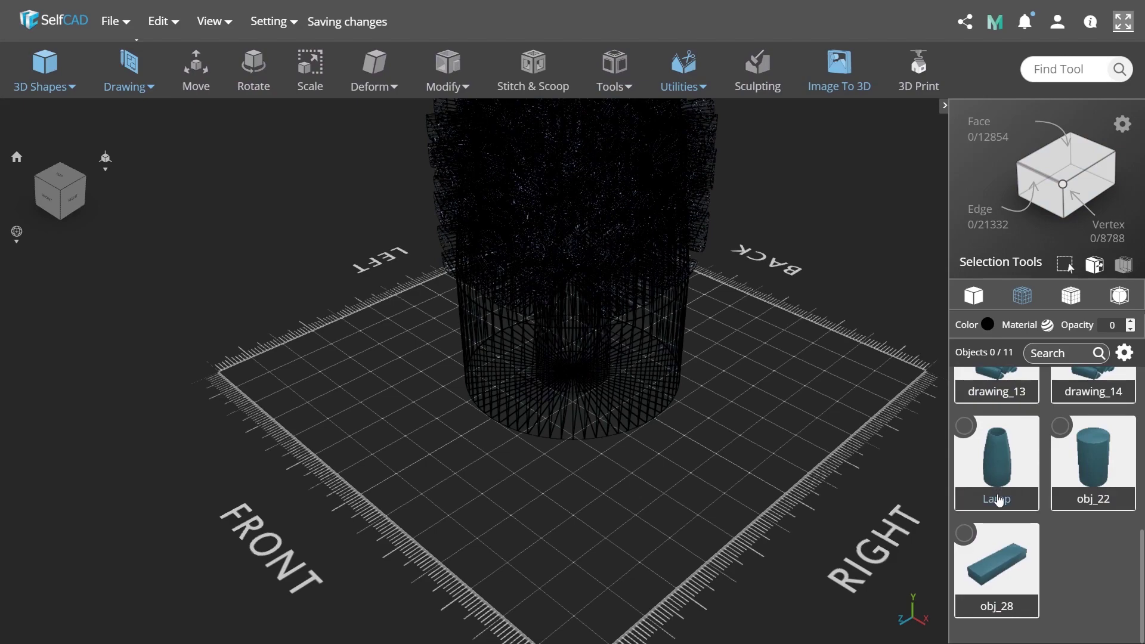
Step: Align the flat block Obj_28 to the Lamp at Bottom and Back, with offsets of 3 on Y and 48 on Z
{"action": "left_click", "coordinate": [964, 533]}
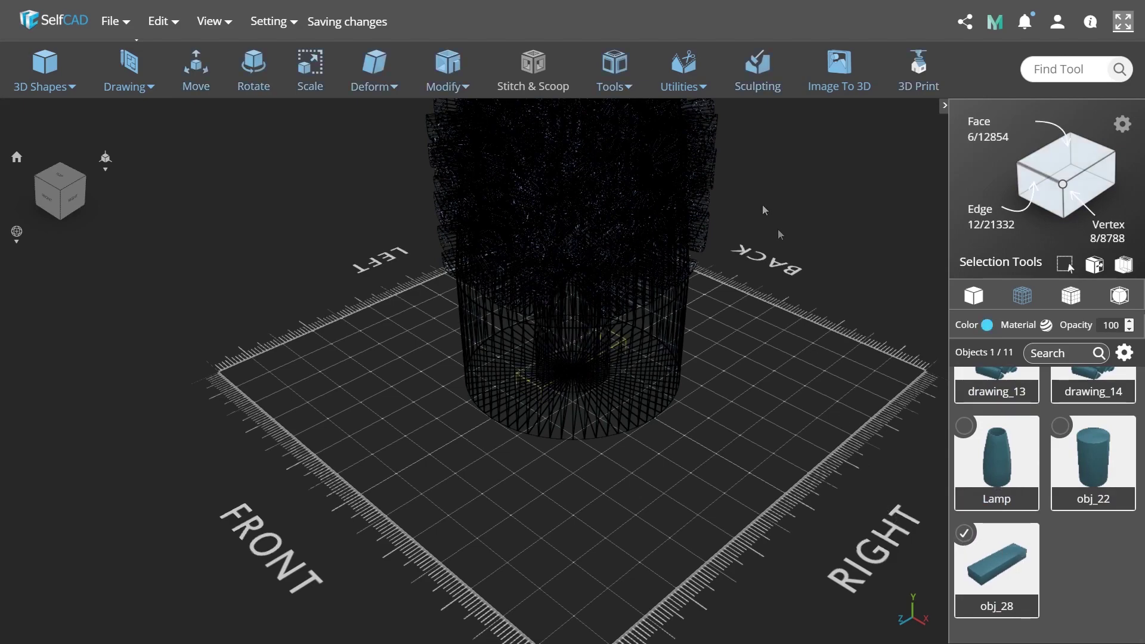
{"action": "left_click", "coordinate": [683, 81]}
{"action": "left_click", "coordinate": [703, 116]}
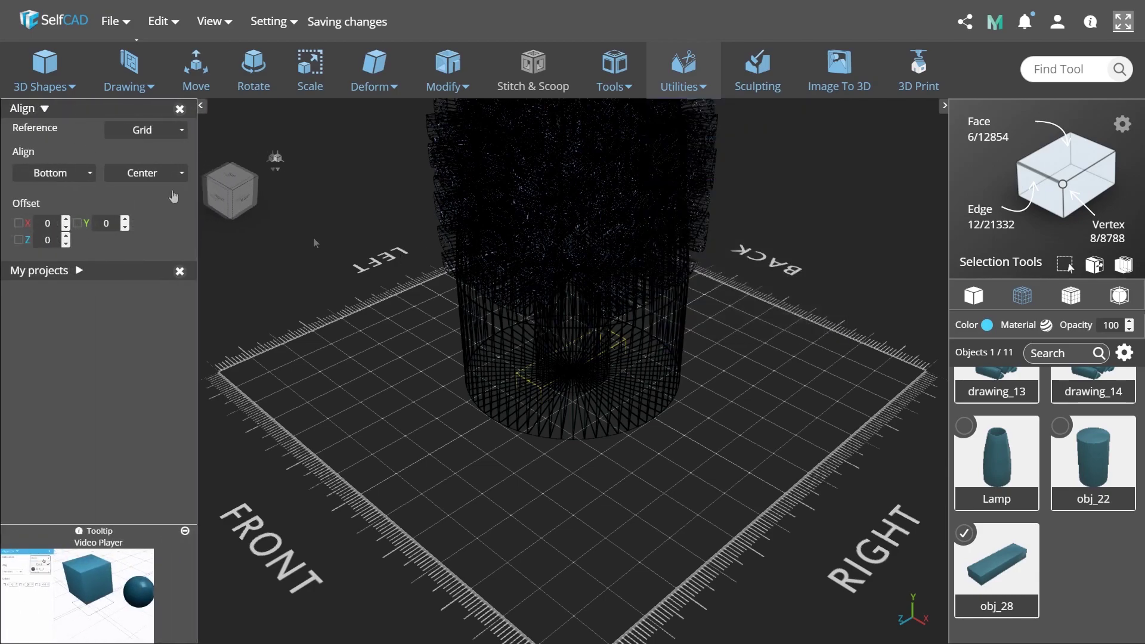
{"action": "left_click", "coordinate": [146, 129]}
{"action": "left_click", "coordinate": [138, 245]}
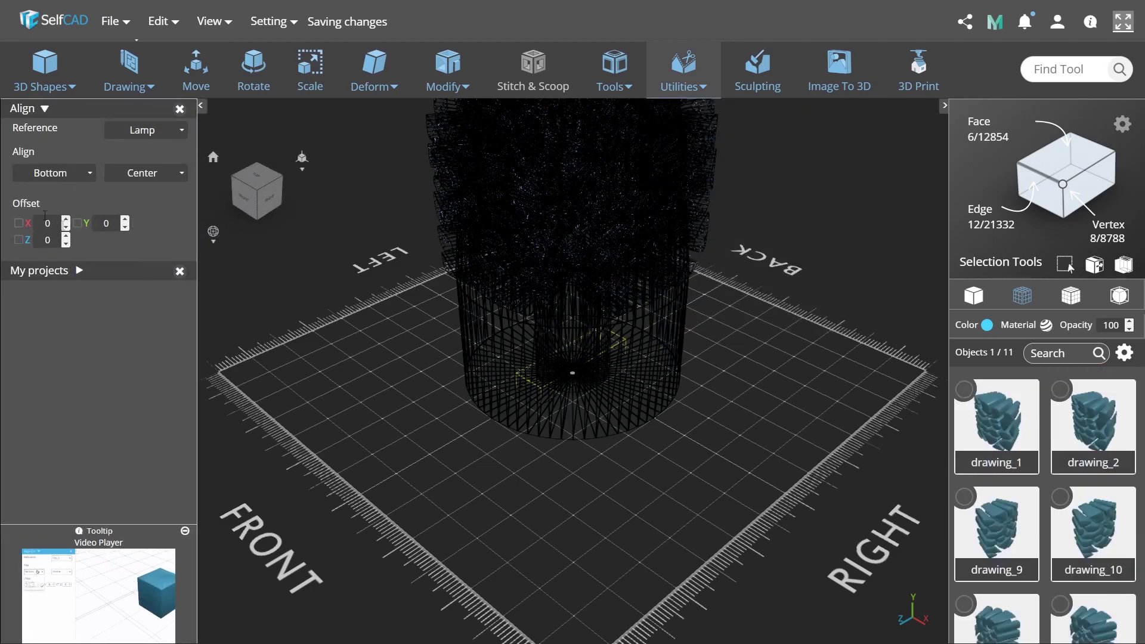
{"action": "left_click", "coordinate": [88, 173]}
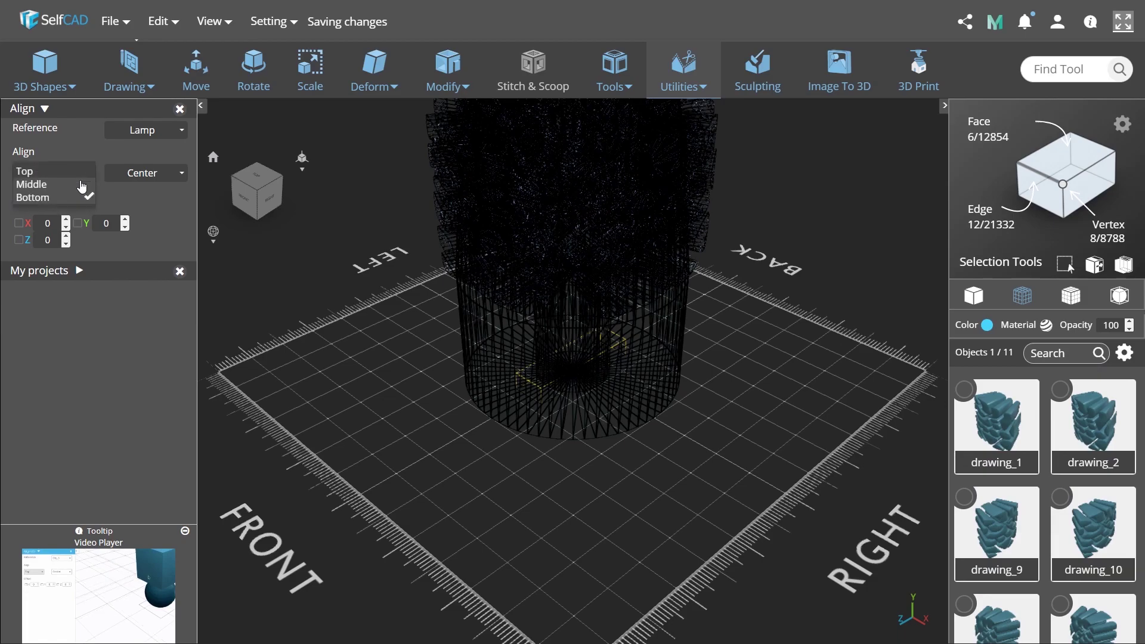
{"action": "left_click", "coordinate": [143, 173]}
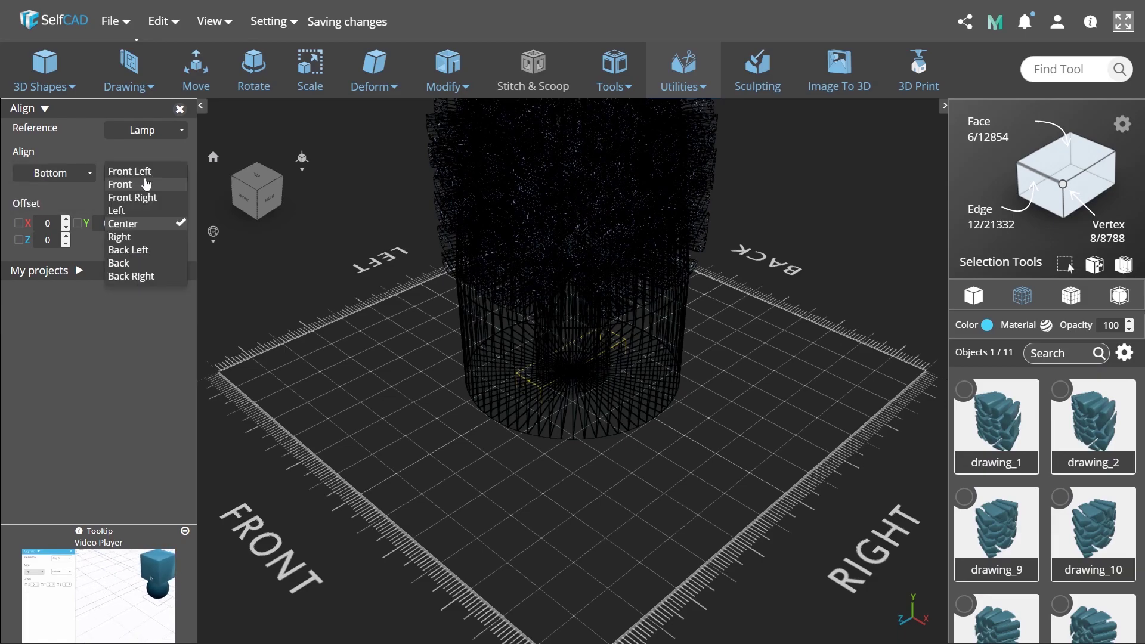
{"action": "left_click", "coordinate": [141, 267]}
{"action": "left_click_drag", "start_coordinate": [778, 403], "coordinate": [411, 405]}
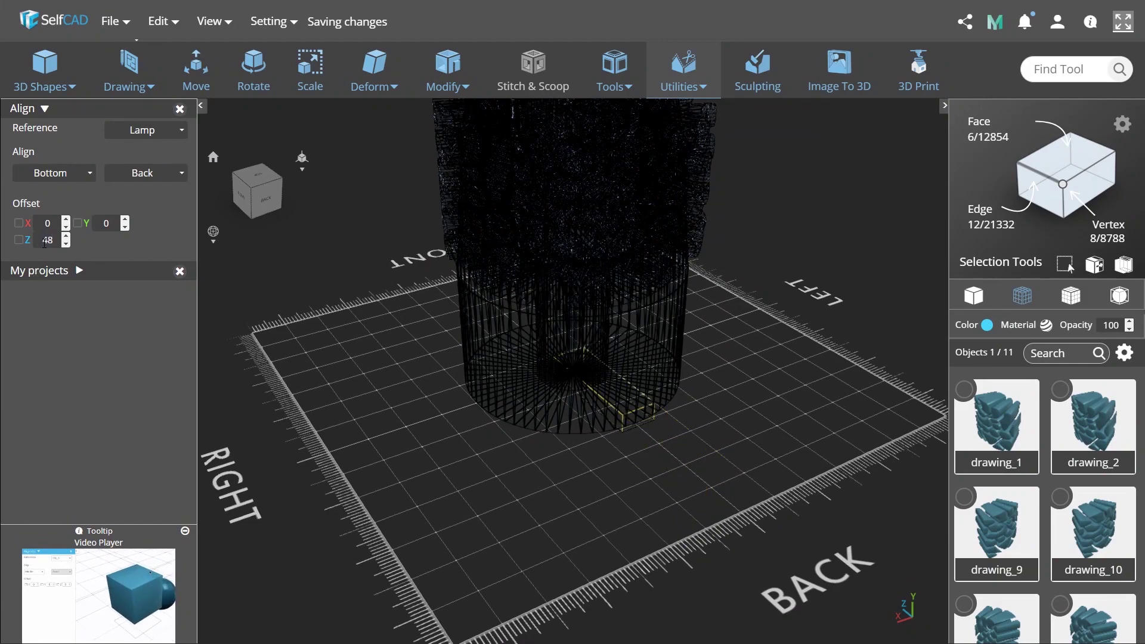
{"action": "left_click", "coordinate": [188, 245]}
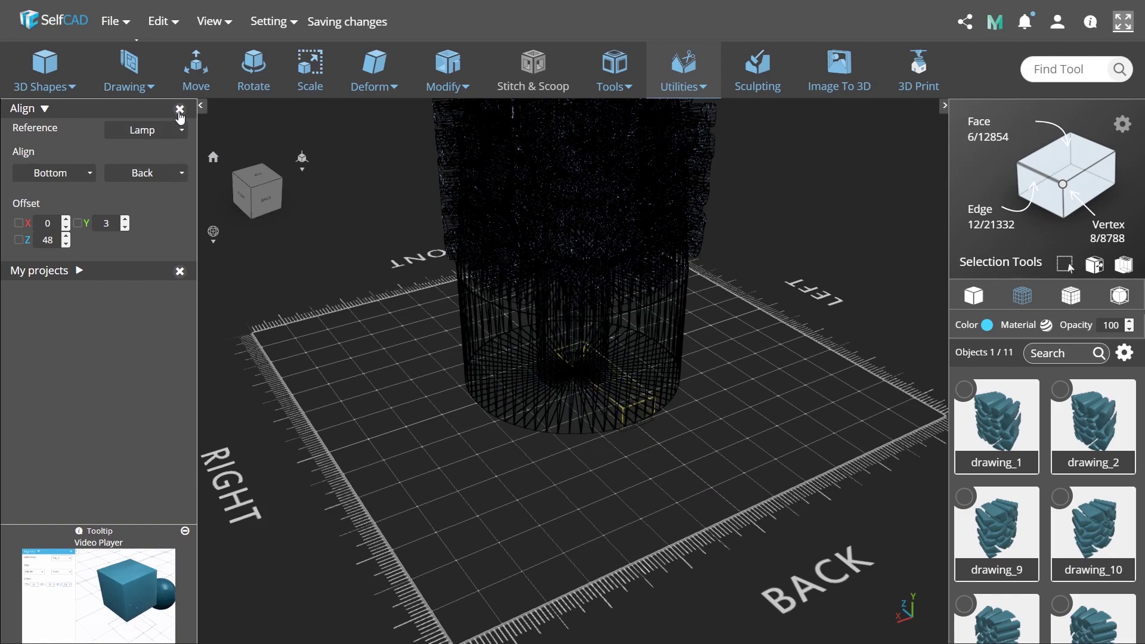
Step: Add a second, smaller cube to the scene
{"action": "left_click", "coordinate": [45, 68]}
{"action": "left_click", "coordinate": [54, 134]}
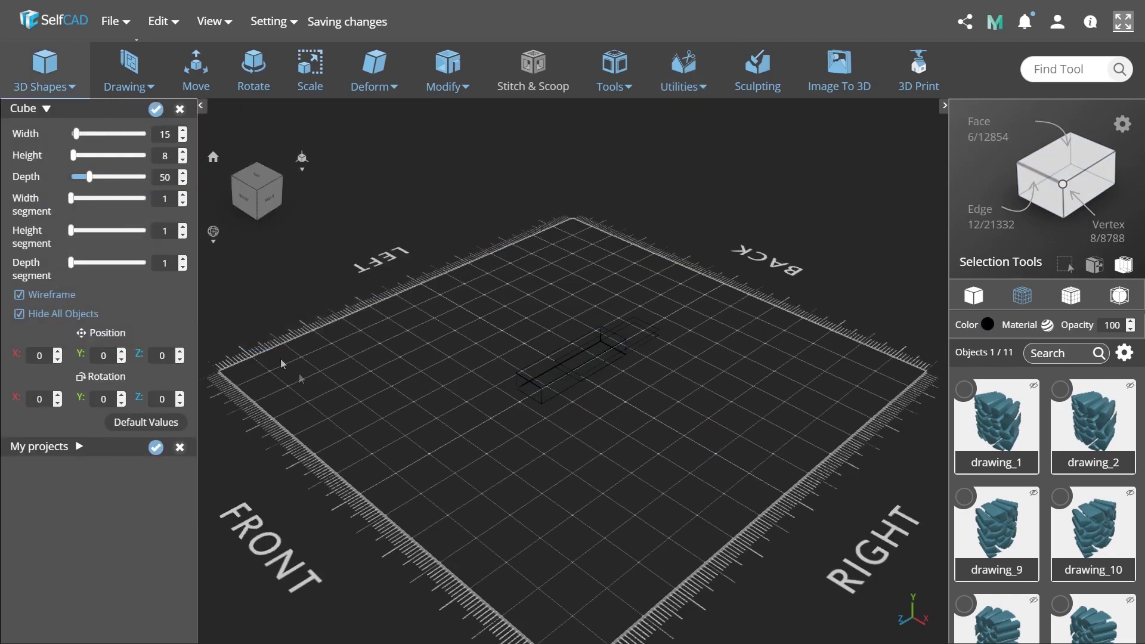
{"action": "key", "text": "Return"}
{"action": "left_click", "coordinate": [155, 109]}
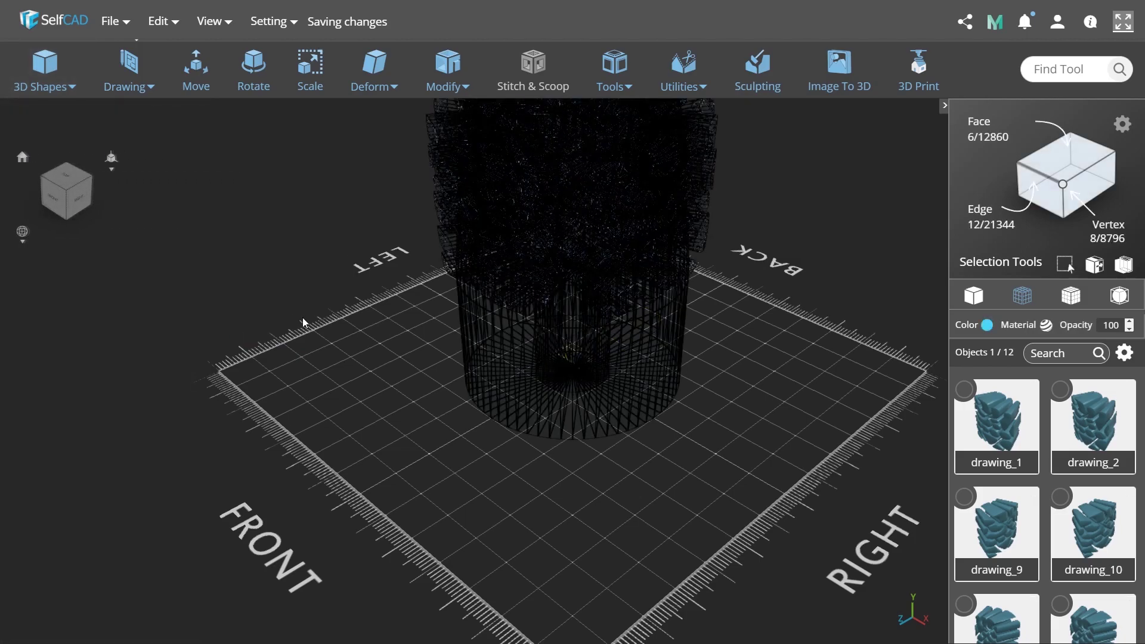
Step: Align the smaller cube to Obj_28 at Bottom and Back, with an offset of 10 on Z
{"action": "scroll", "coordinate": [656, 462], "scroll_direction": "up", "scroll_amount": 2}
{"action": "right_click_drag", "start_coordinate": [638, 466], "coordinate": [357, 455]}
{"action": "left_click", "coordinate": [683, 72]}
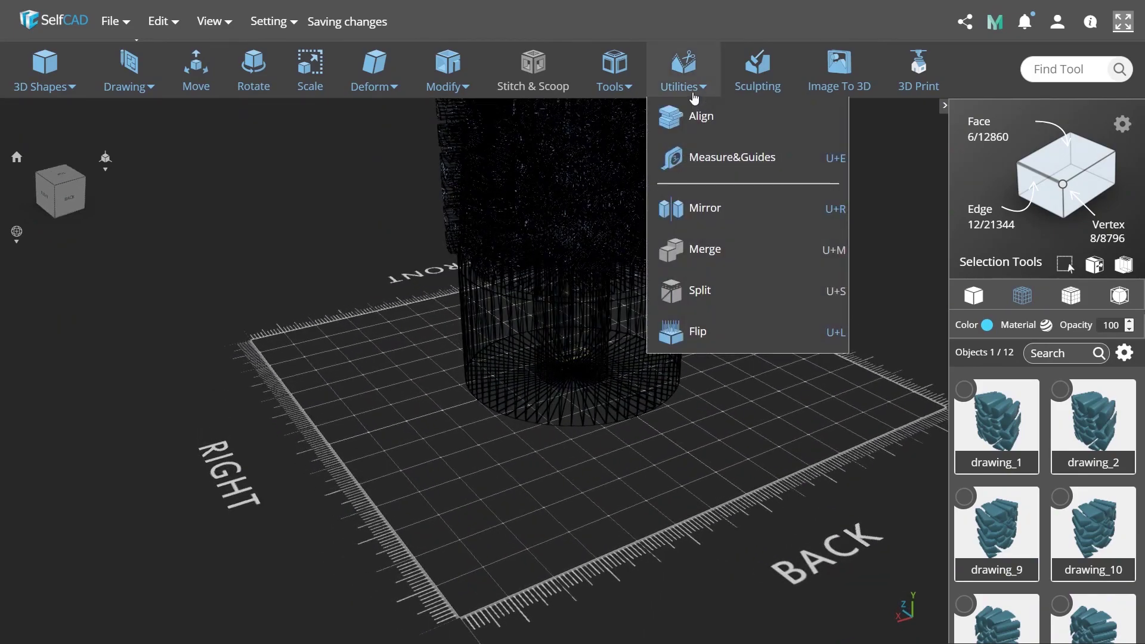
{"action": "left_click", "coordinate": [686, 117]}
{"action": "left_click", "coordinate": [145, 129]}
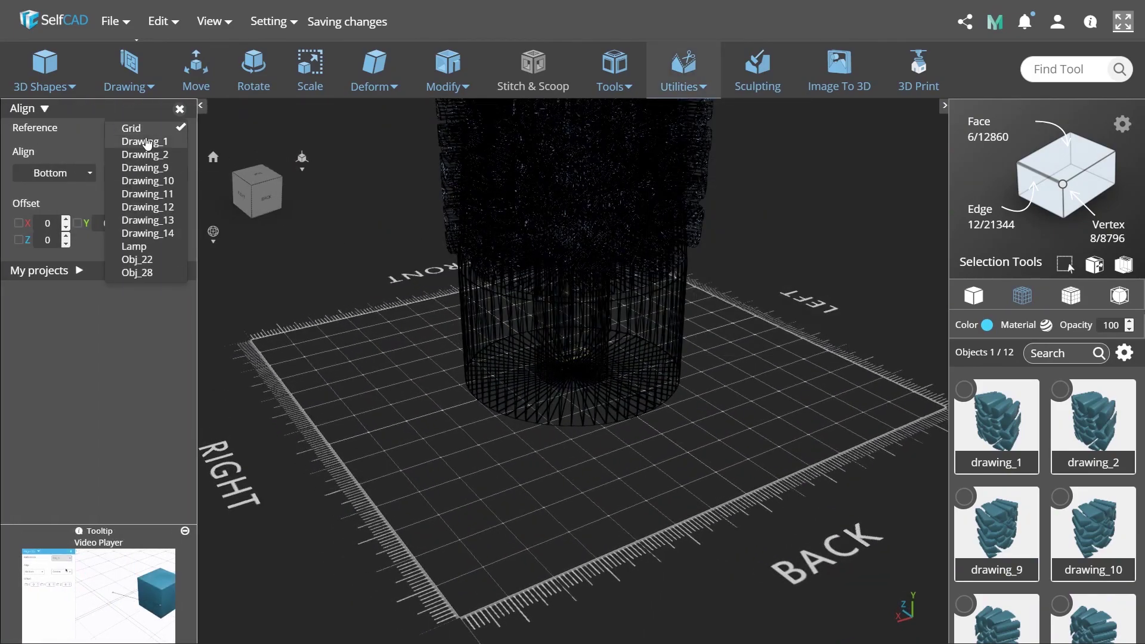
{"action": "left_click", "coordinate": [138, 273]}
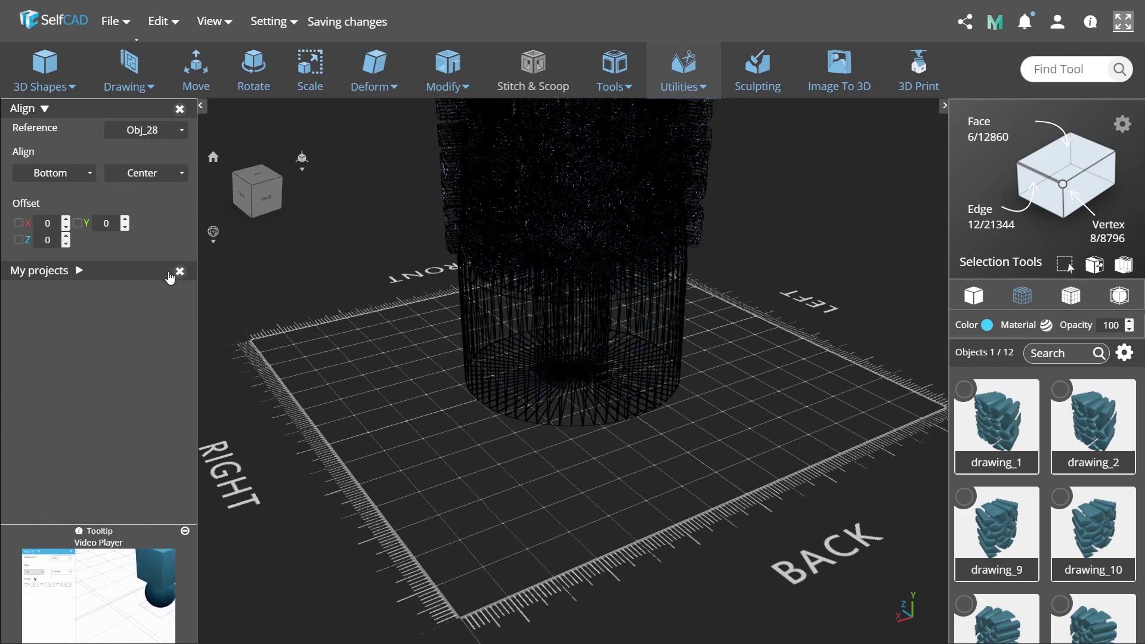
{"action": "left_click", "coordinate": [138, 174]}
{"action": "left_click", "coordinate": [146, 264]}
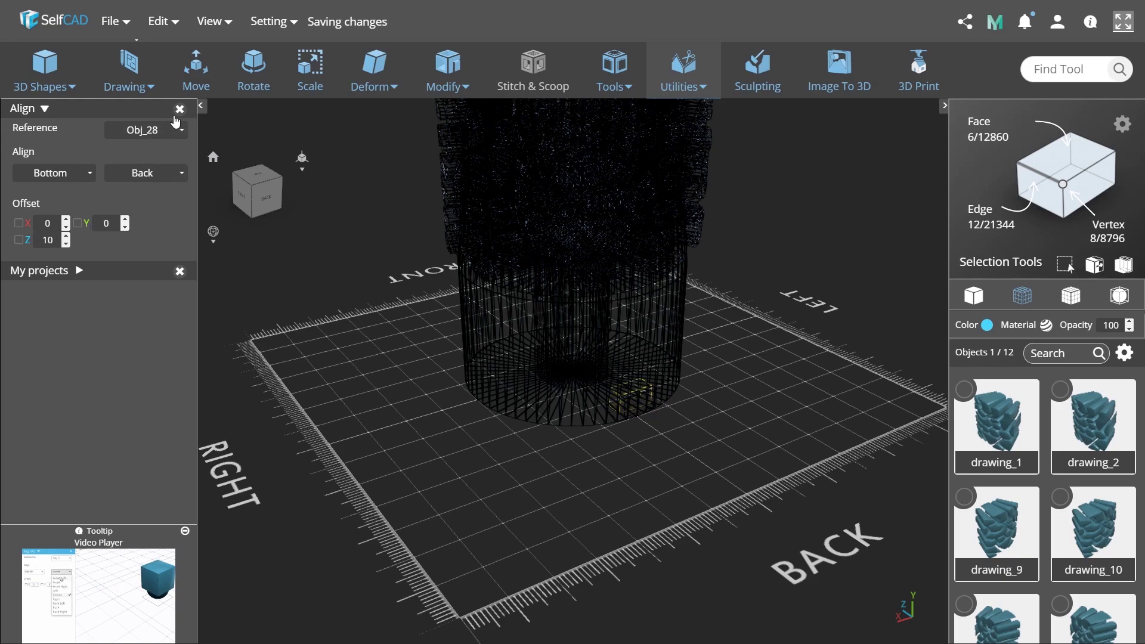
Step: Make one copy of the smaller cube with Copy Offsets at a Z position offset of 10, and close the tool
{"action": "left_click", "coordinate": [627, 98]}
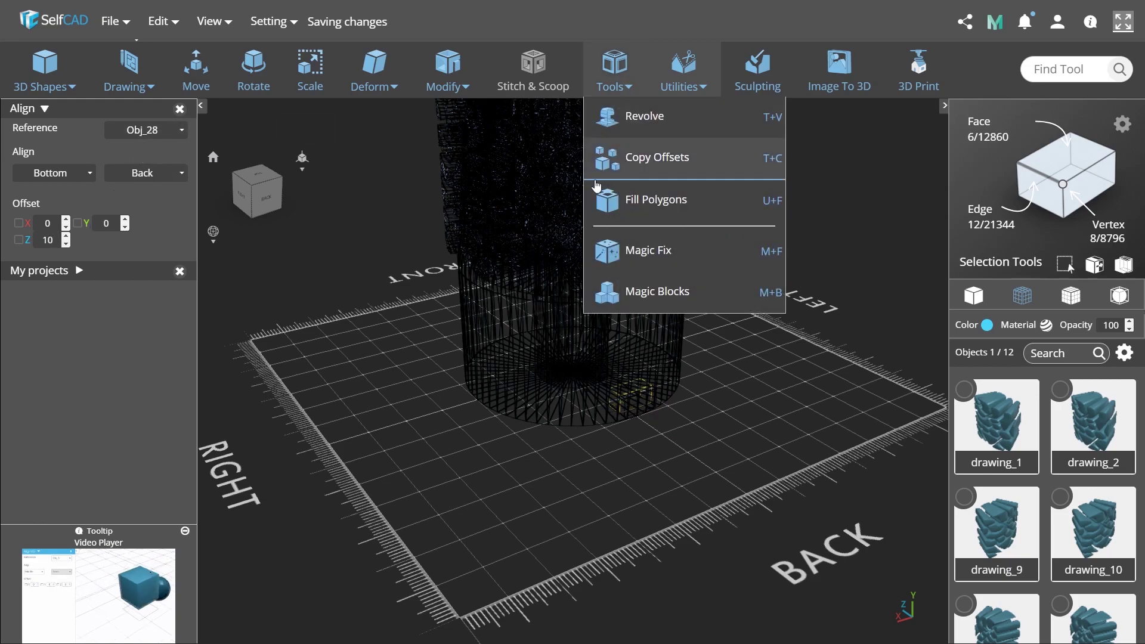
{"action": "left_click", "coordinate": [602, 156]}
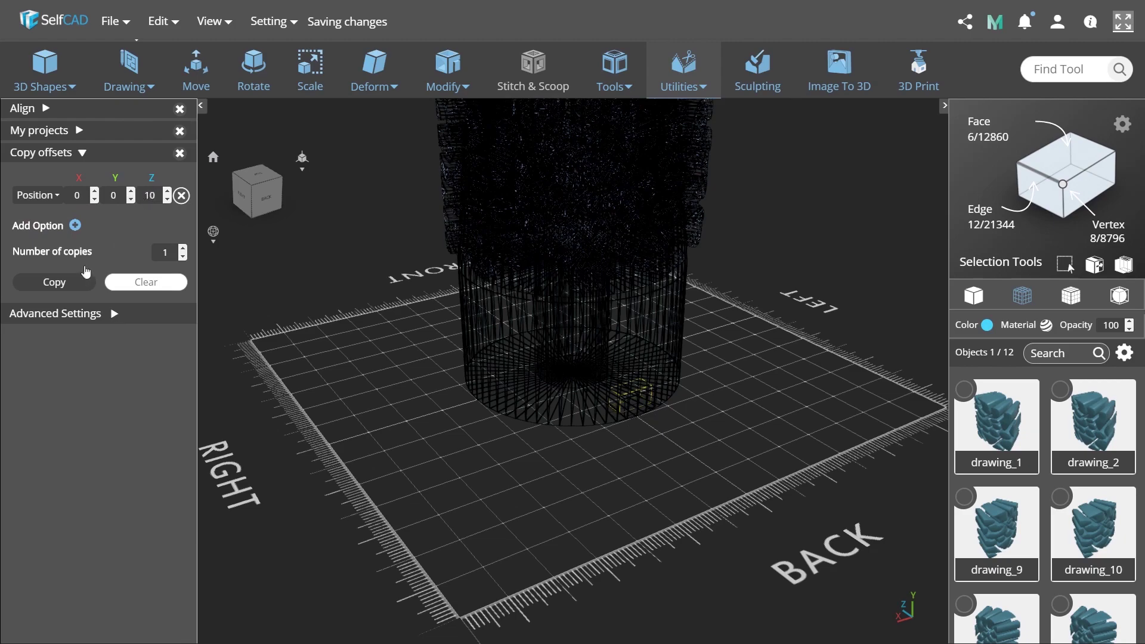
{"action": "left_click", "coordinate": [76, 283]}
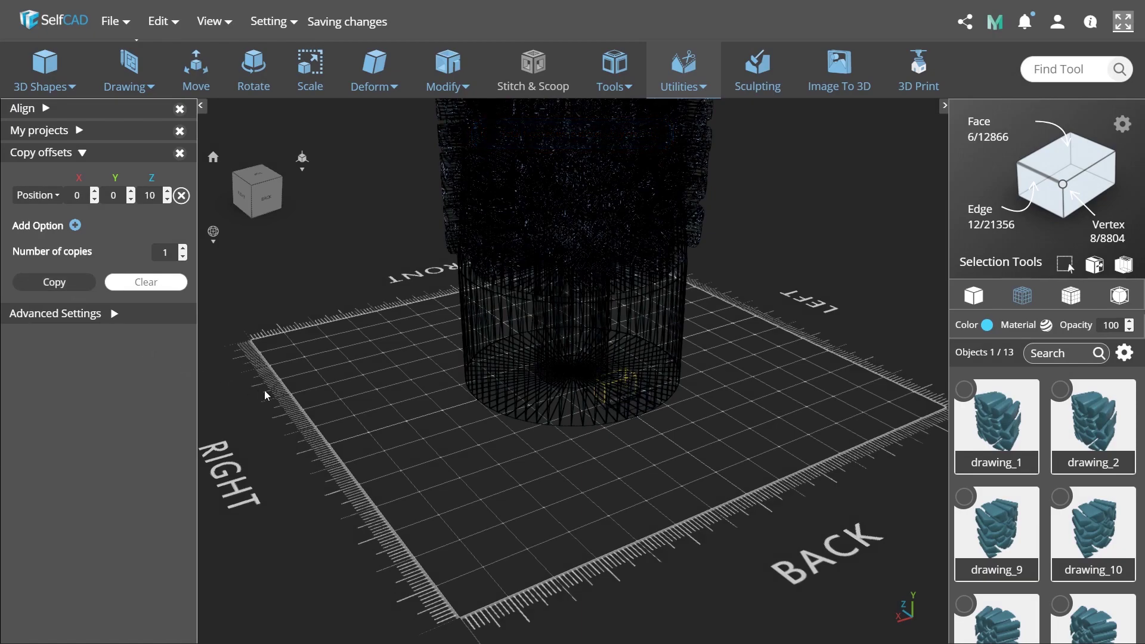
{"action": "left_click", "coordinate": [448, 460]}
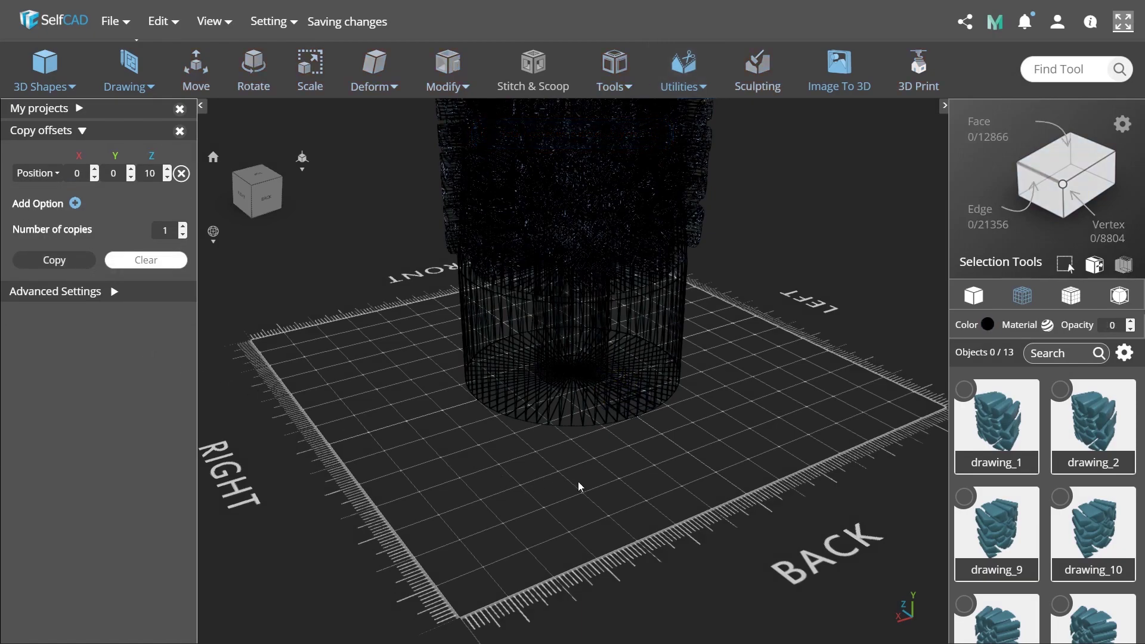
{"action": "scroll", "coordinate": [587, 503], "scroll_direction": "up", "scroll_amount": 3}
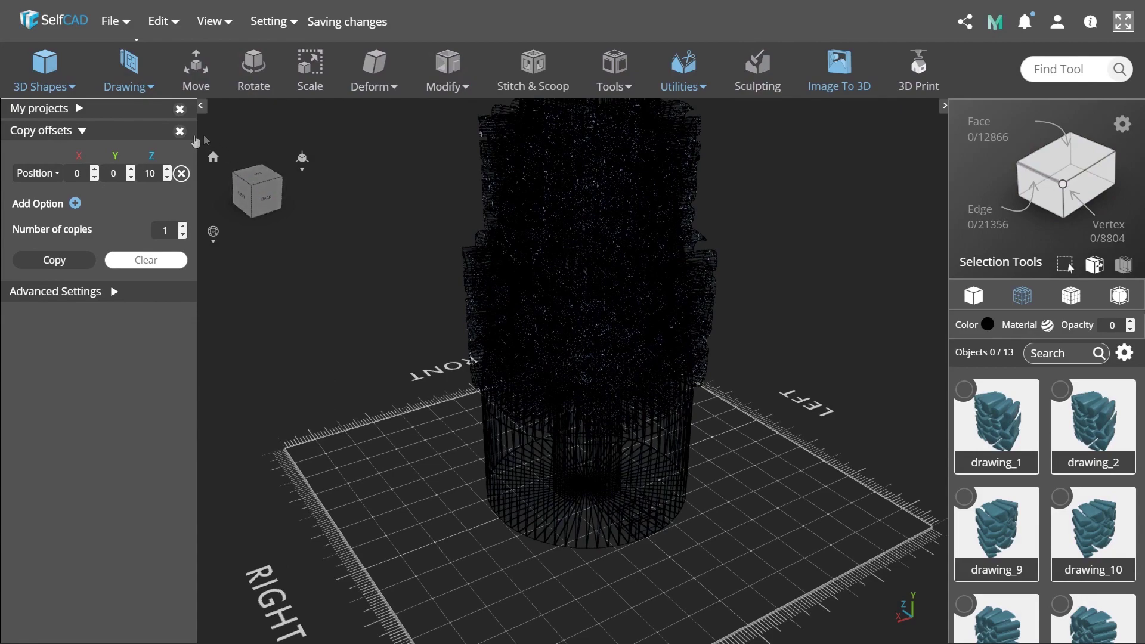
{"action": "left_click", "coordinate": [179, 131]}
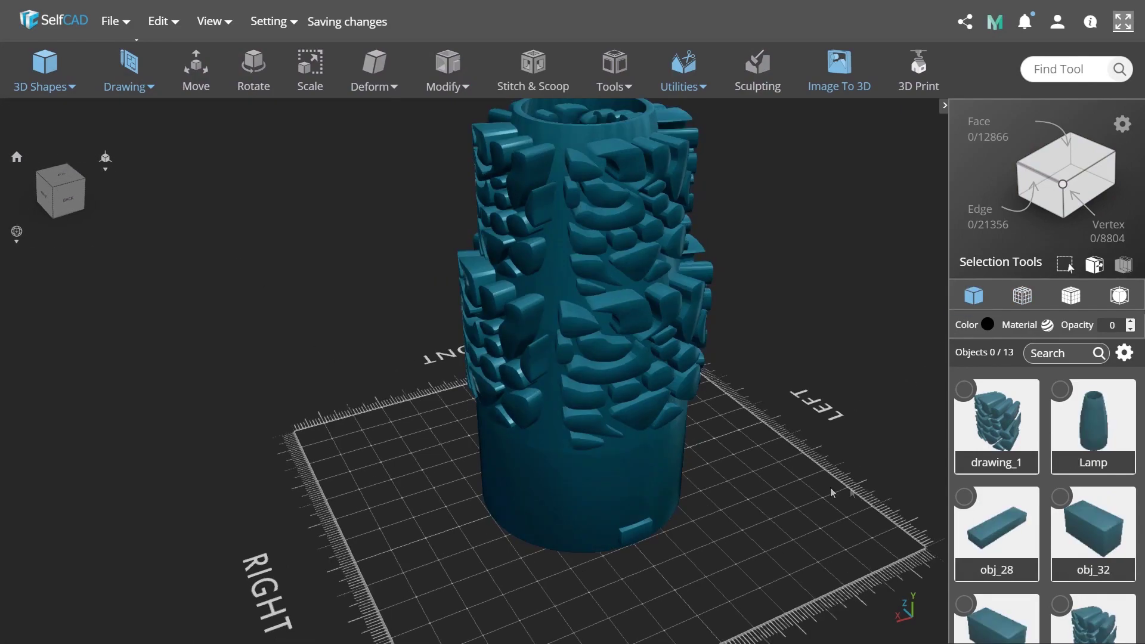
Step: Select the two small blocks obj_32 and obj_33 and adjust their Y position with Move
{"action": "left_click", "coordinate": [1064, 509]}
{"action": "scroll", "coordinate": [998, 547], "scroll_direction": "down", "scroll_amount": 1}
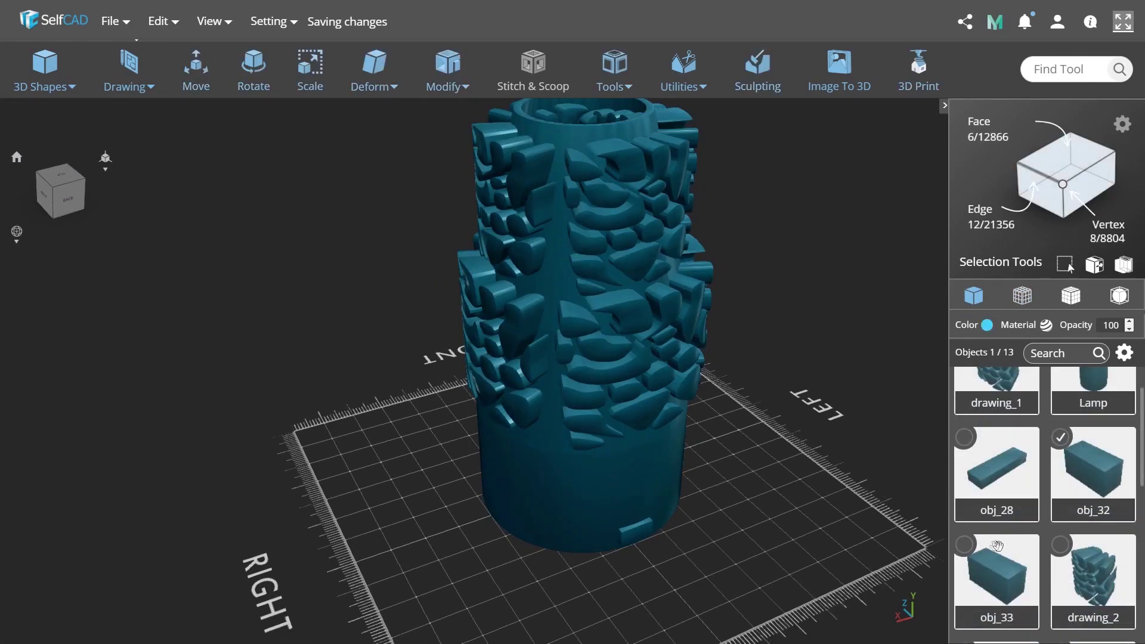
{"action": "left_click", "coordinate": [965, 546]}
{"action": "left_click", "coordinate": [196, 71]}
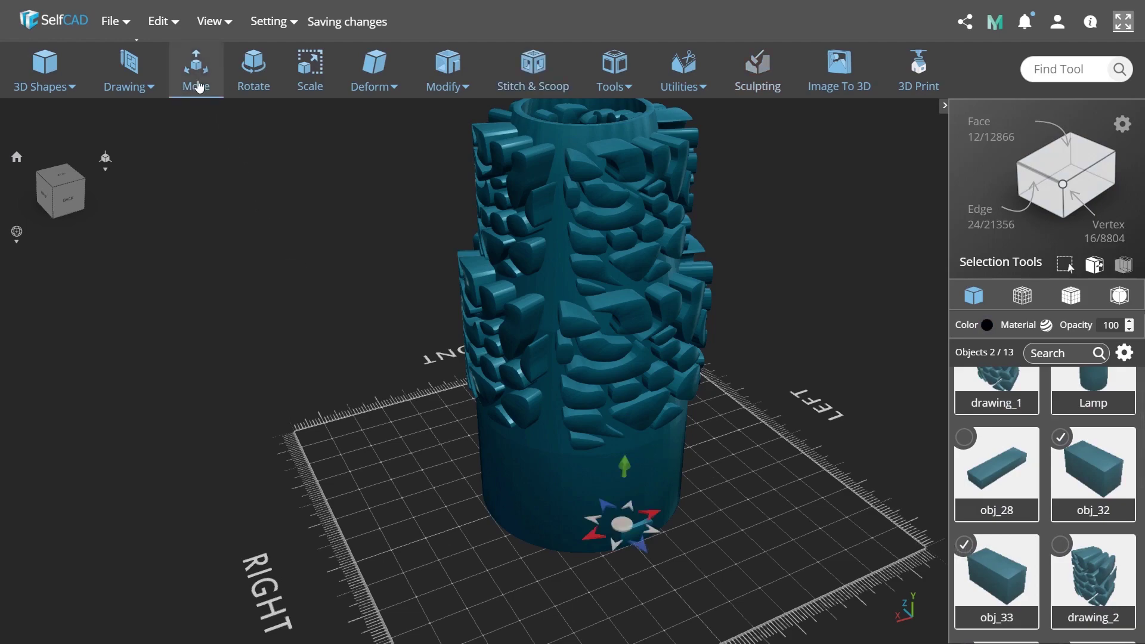
{"action": "double_click", "coordinate": [104, 137]}
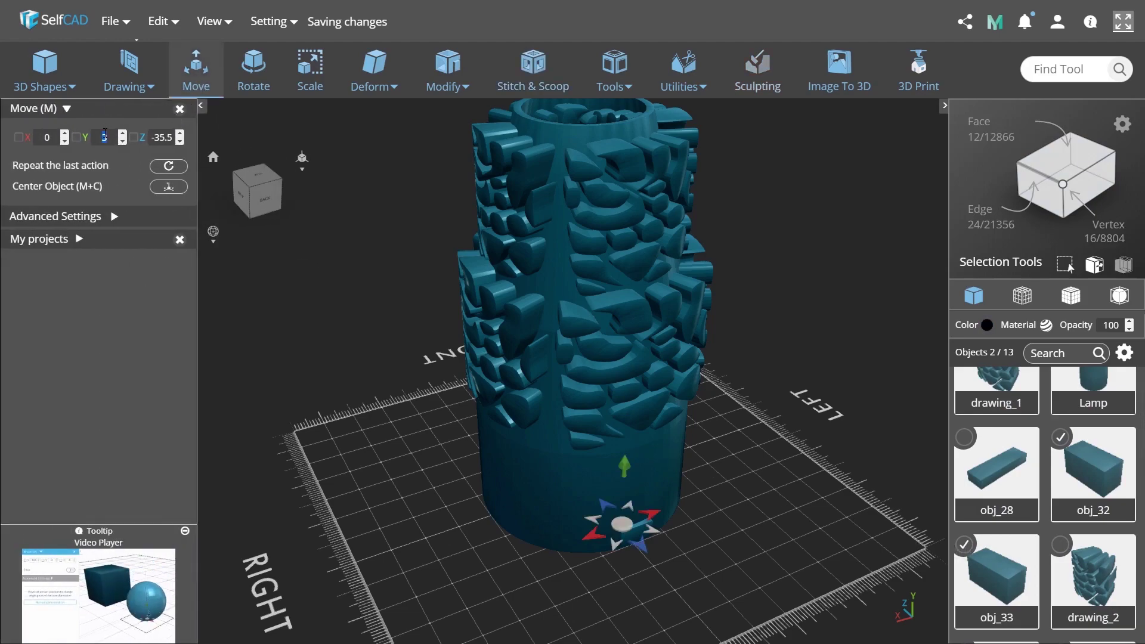
{"action": "left_click", "coordinate": [180, 109]}
Step: Select every object except the Lamp, undo their merge, and combine them with a Union
{"action": "left_click", "coordinate": [592, 496]}
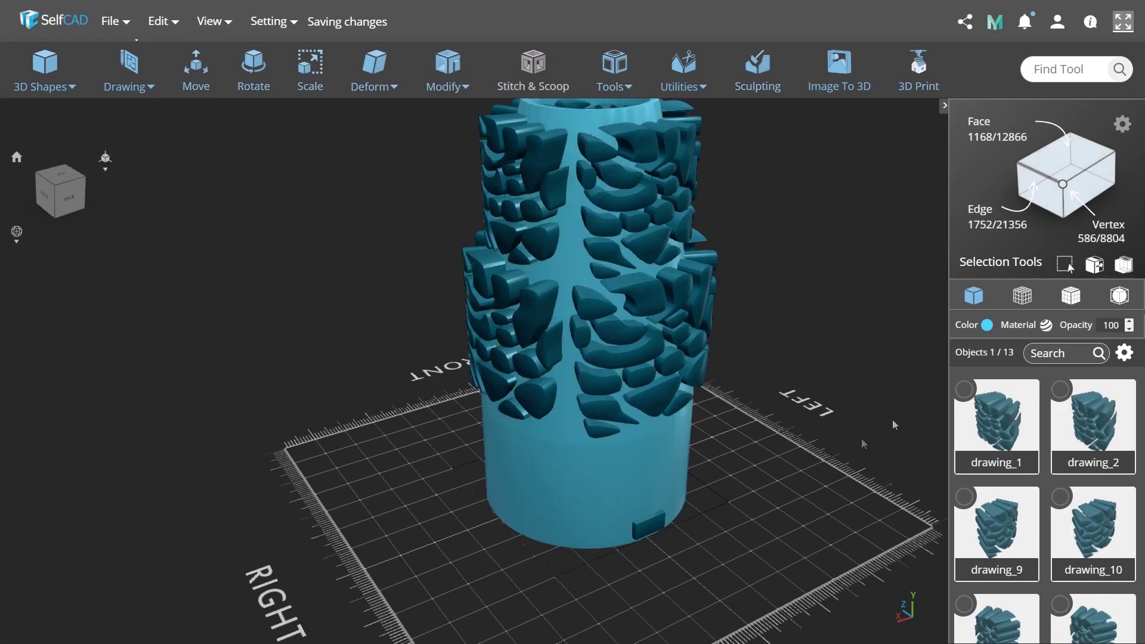
{"action": "left_click", "coordinate": [1095, 265]}
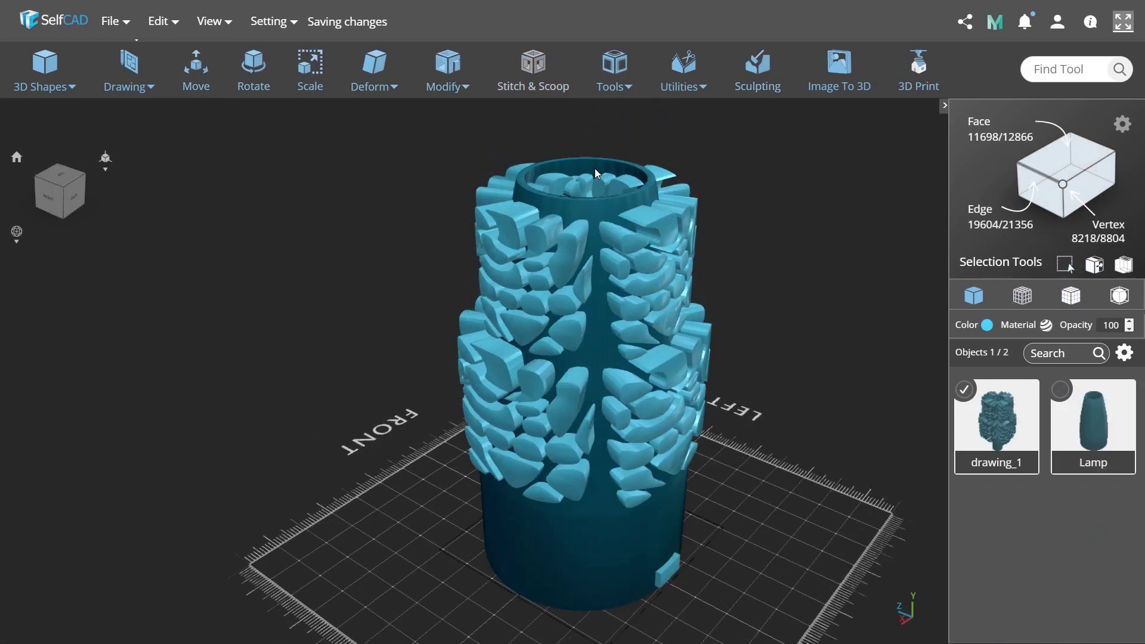
{"action": "key", "text": "ctrl+z"}
{"action": "left_click", "coordinate": [533, 69]}
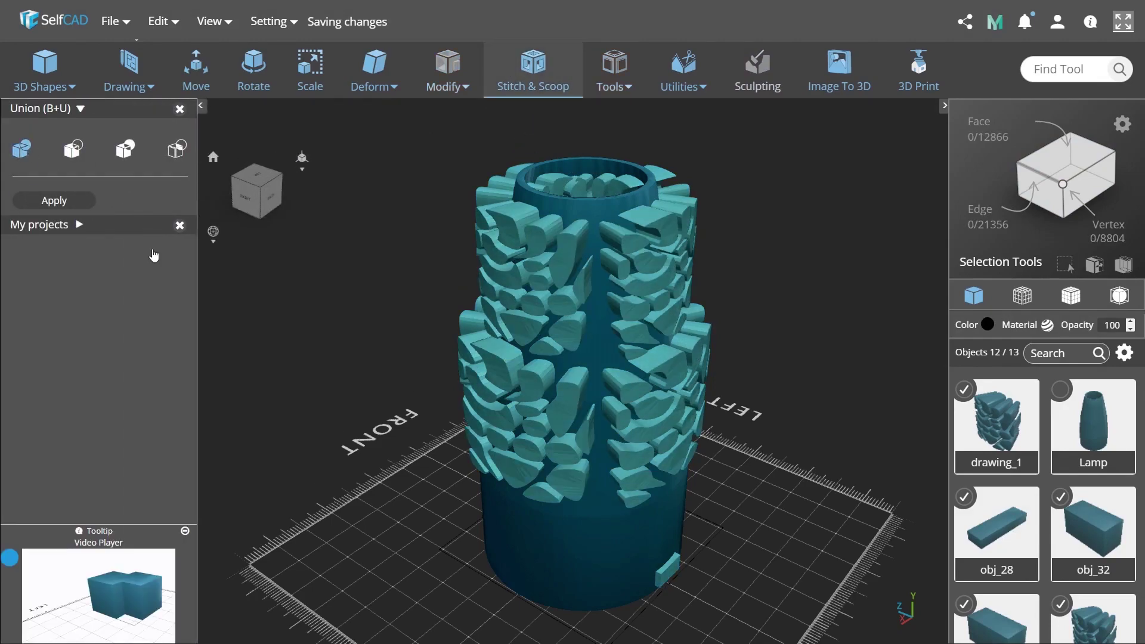
{"action": "left_click", "coordinate": [53, 201]}
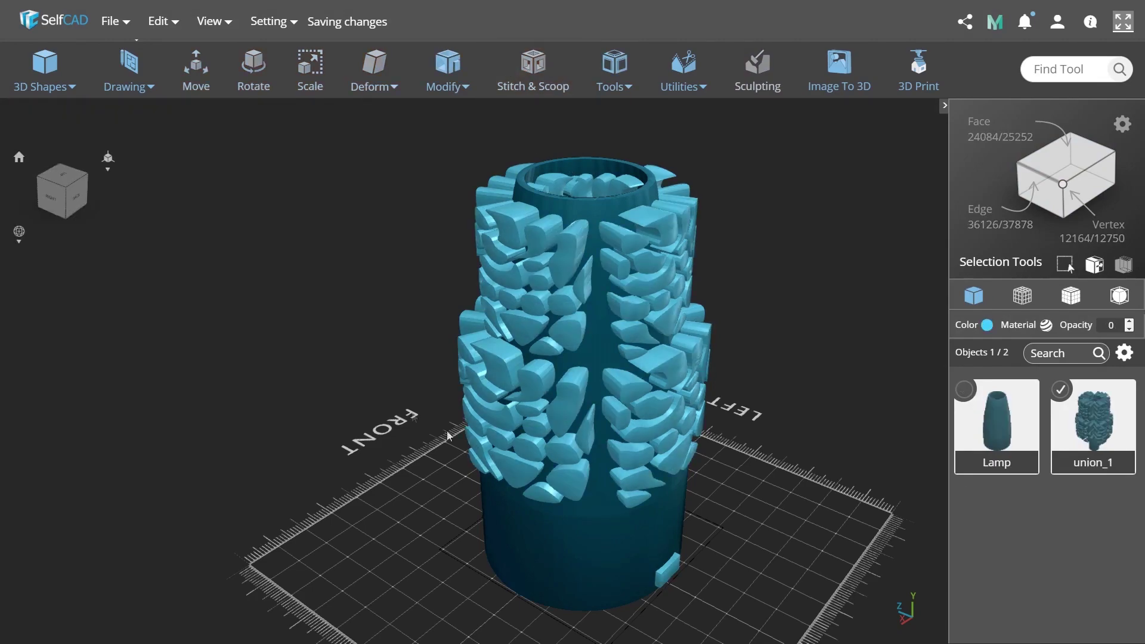
Step: Subtract union_1 from the Lamp with a Difference operation and deselect the result
{"action": "left_click", "coordinate": [598, 528]}
{"action": "left_click", "coordinate": [588, 419], "text": "shift"}
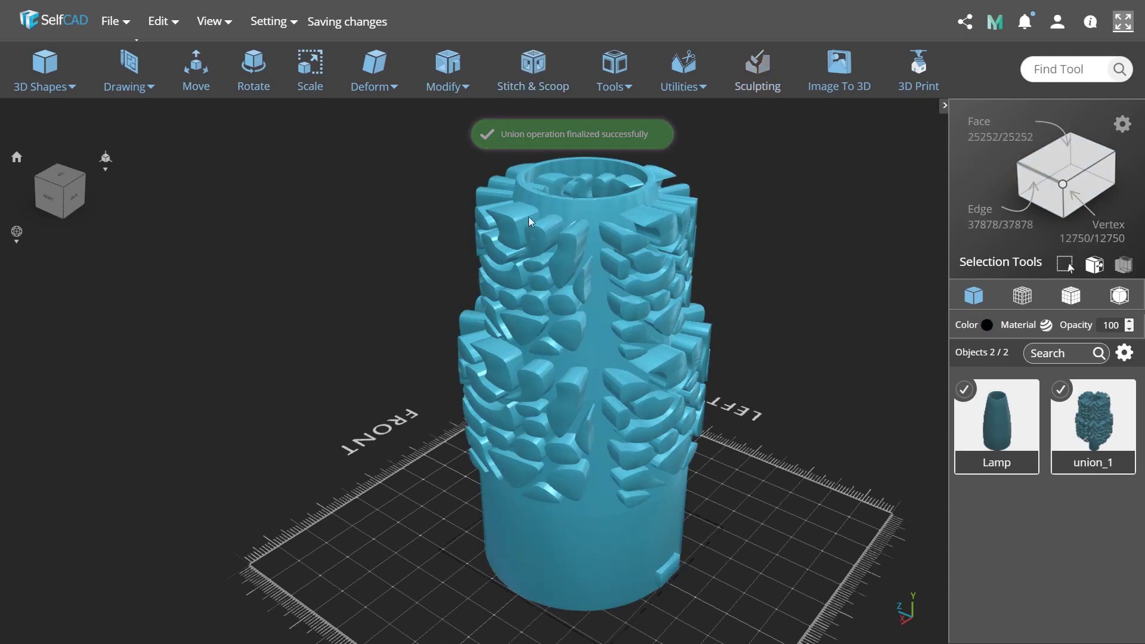
{"action": "left_click", "coordinate": [532, 69]}
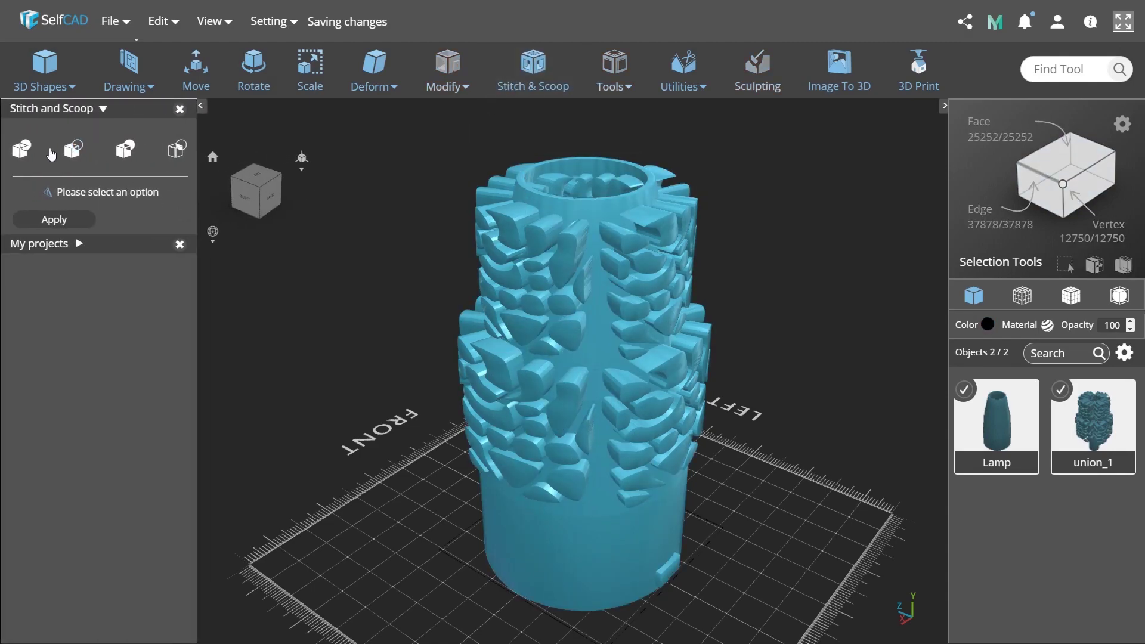
{"action": "left_click", "coordinate": [73, 149]}
{"action": "left_click", "coordinate": [48, 216]}
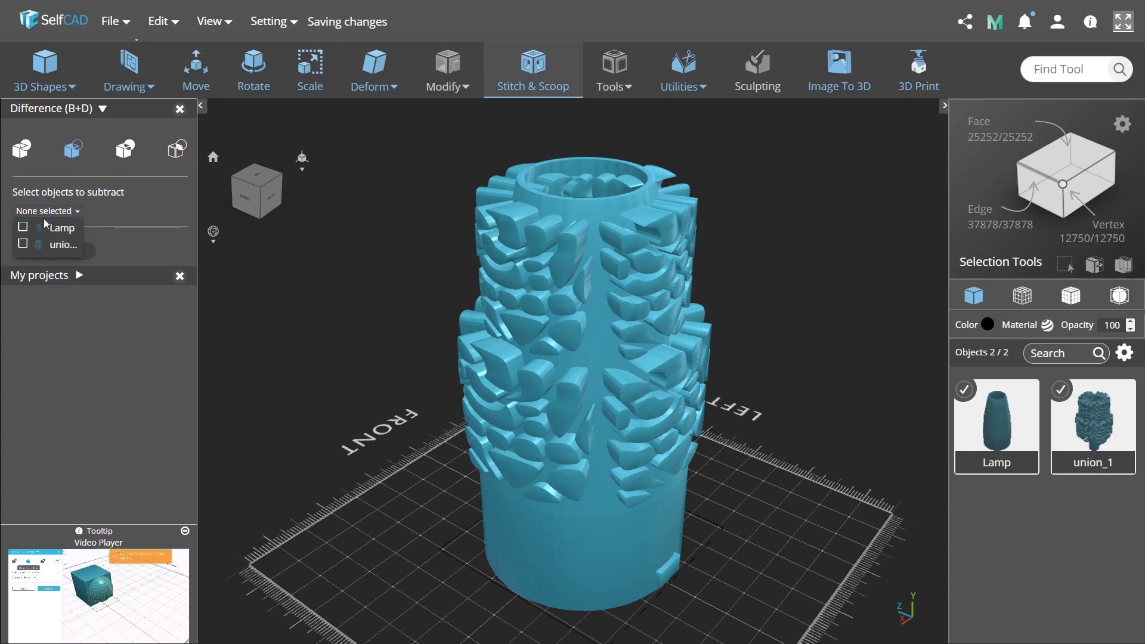
{"action": "left_click", "coordinate": [23, 244]}
{"action": "left_click", "coordinate": [48, 330]}
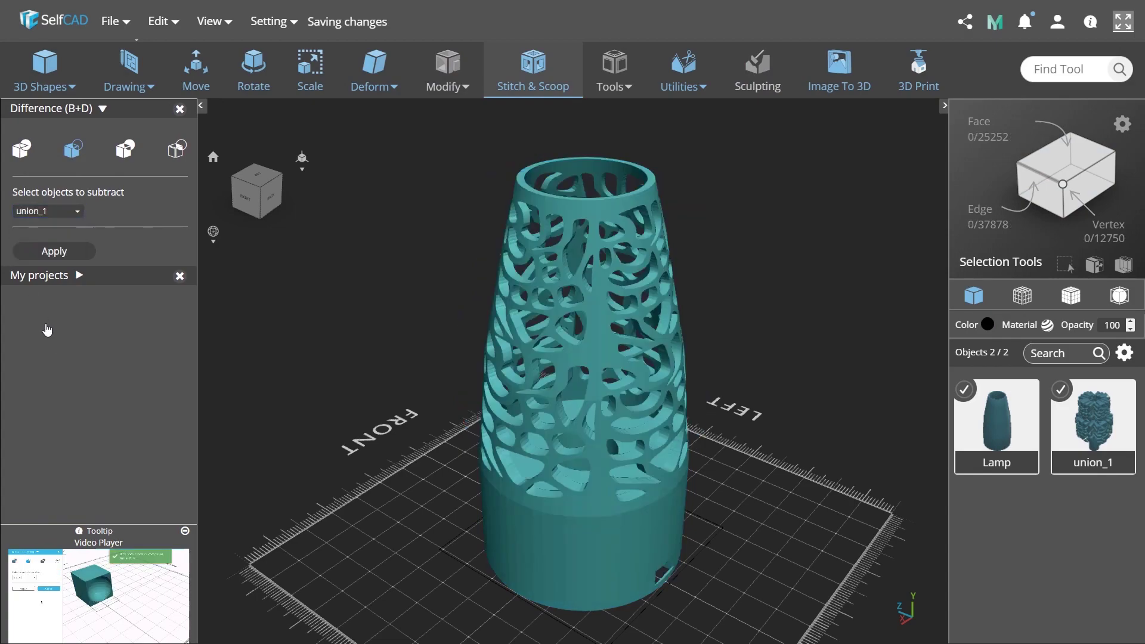
{"action": "right_click_drag", "start_coordinate": [514, 366], "coordinate": [385, 359]}
{"action": "left_click", "coordinate": [54, 251]}
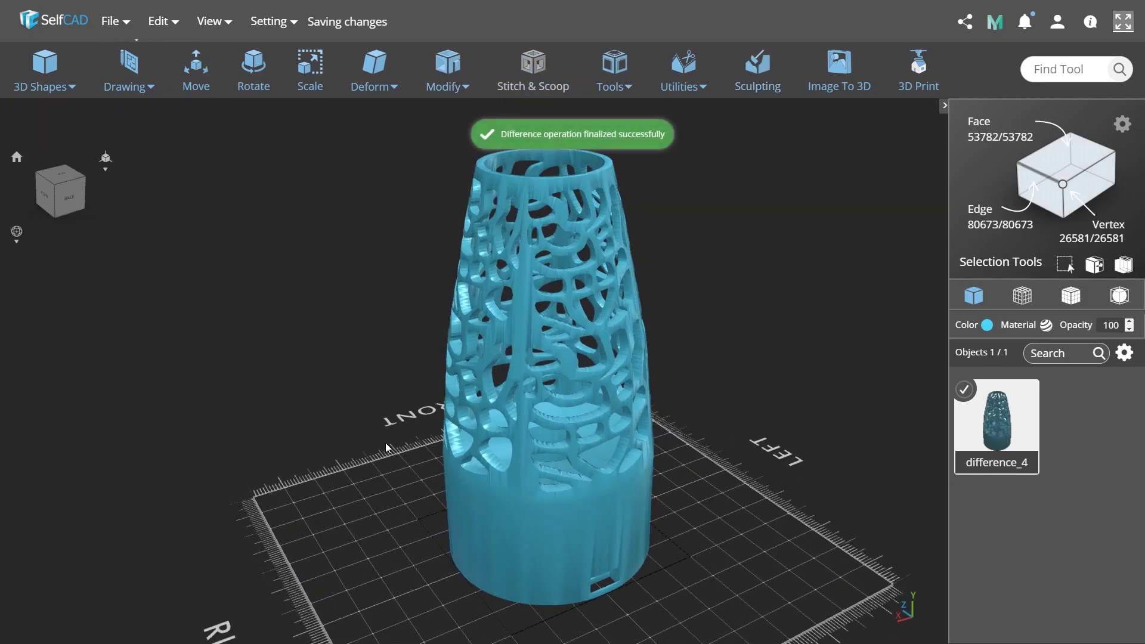
{"action": "right_click_drag", "start_coordinate": [391, 474], "coordinate": [418, 472]}
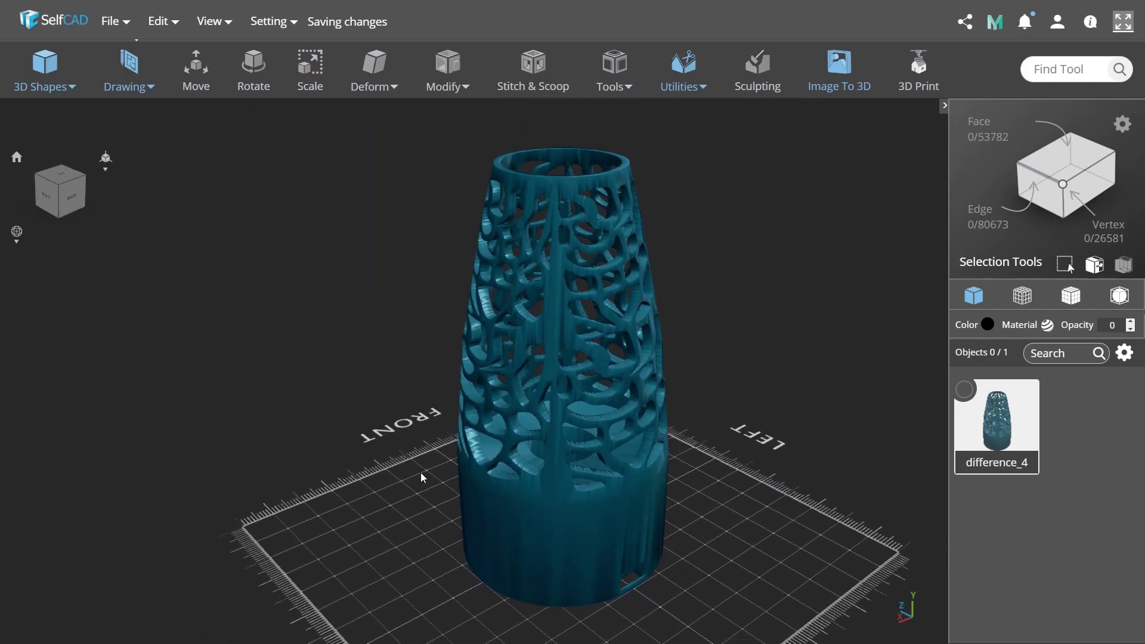
Step: Start a Shape Generator solid with the other objects shown, and set its top and bottom radius to 28
{"action": "left_click", "coordinate": [45, 71]}
{"action": "left_click", "coordinate": [24, 299]}
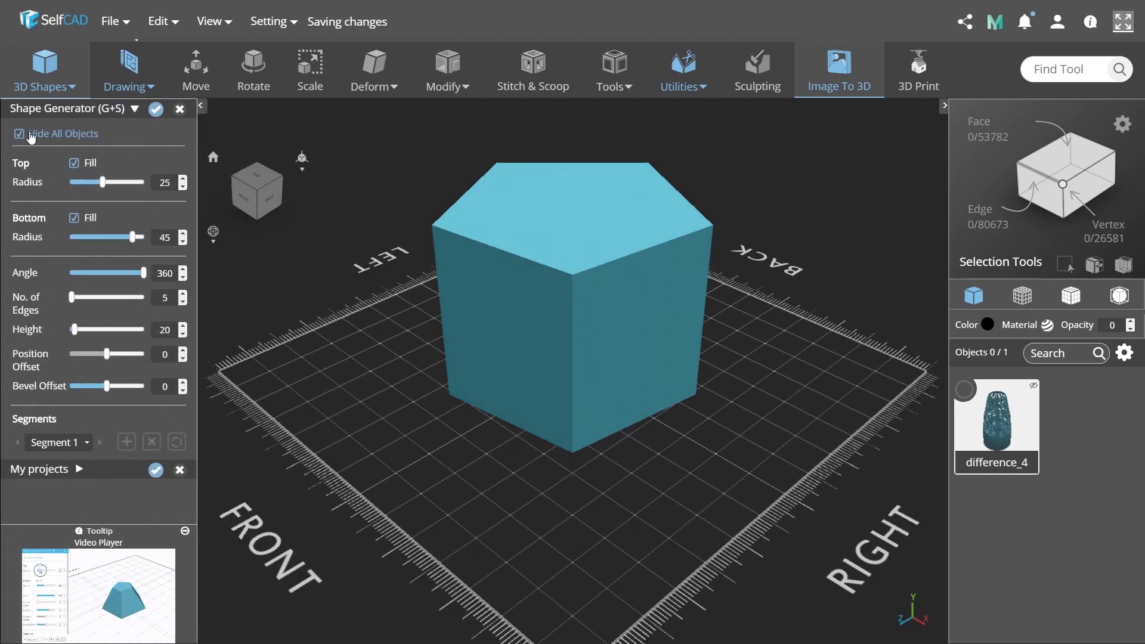
{"action": "left_click", "coordinate": [20, 135]}
{"action": "scroll", "coordinate": [481, 456], "scroll_direction": "down", "scroll_amount": 2}
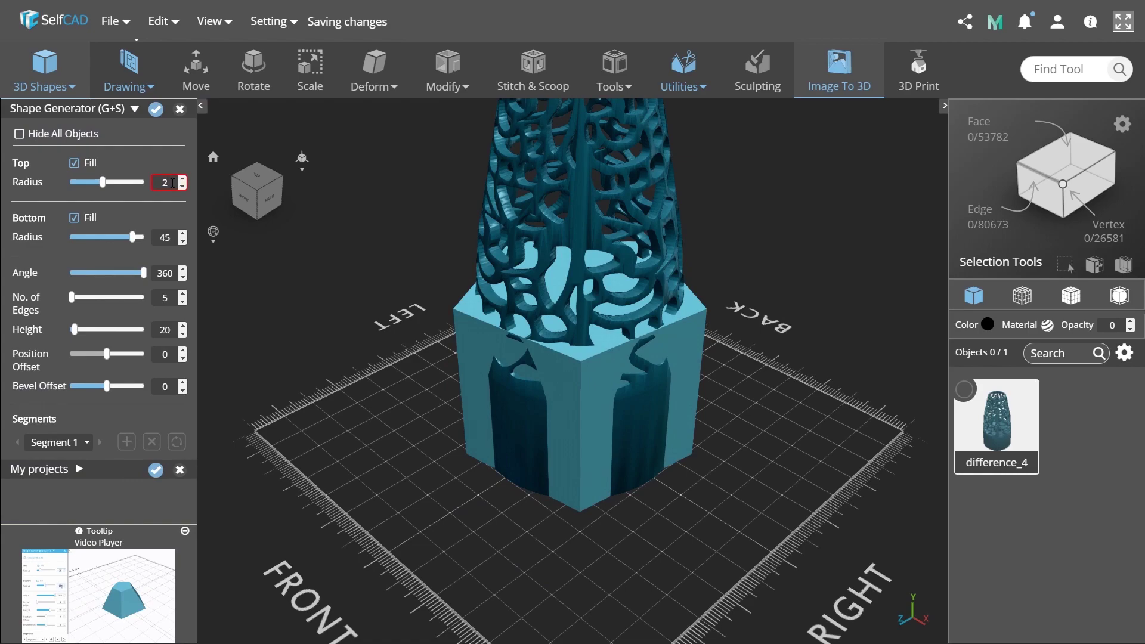
{"action": "left_click", "coordinate": [166, 219]}
{"action": "type", "text": "28"}
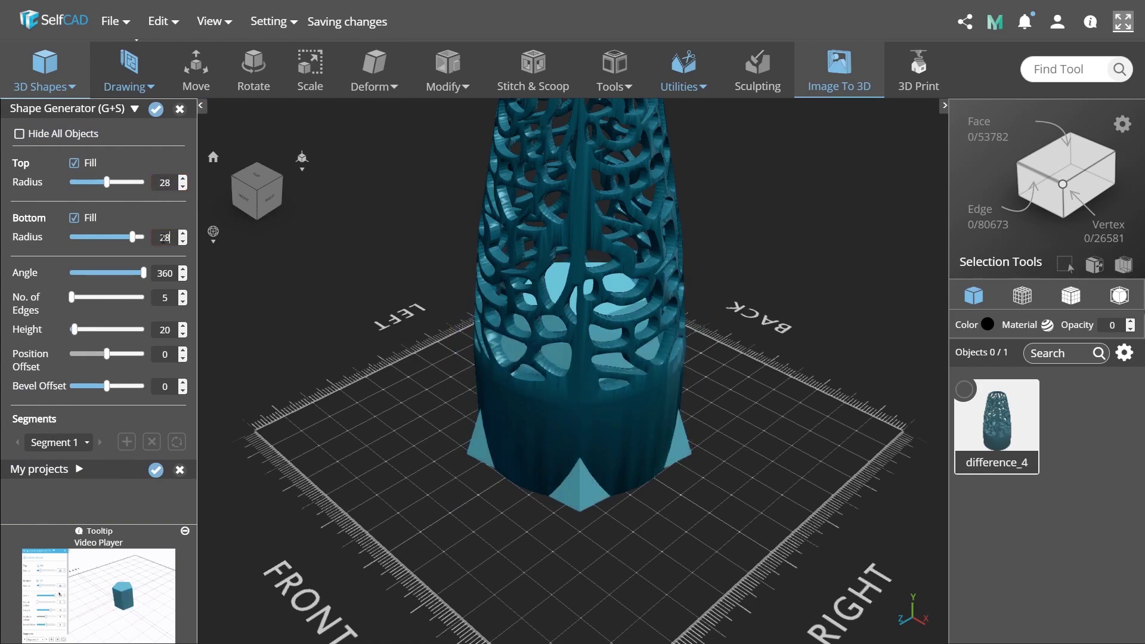
{"action": "key", "text": "Return"}
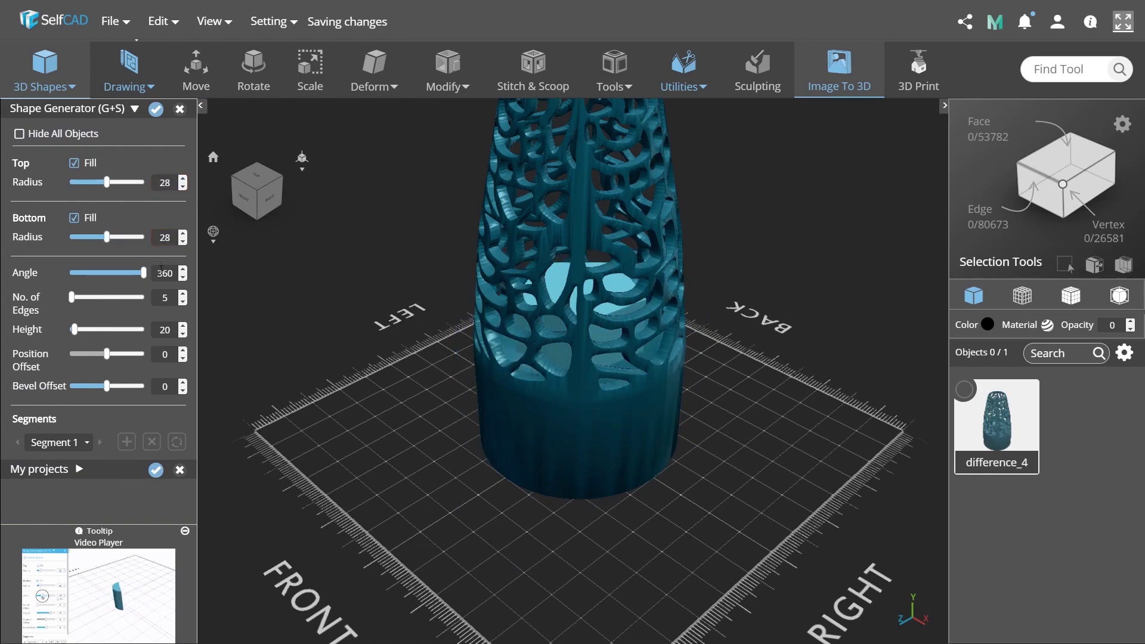
Step: Set the generated shape to 64 edges and a height of 10, and finalize it as a flat disc
{"action": "left_click_drag", "start_coordinate": [98, 302], "coordinate": [150, 301]}
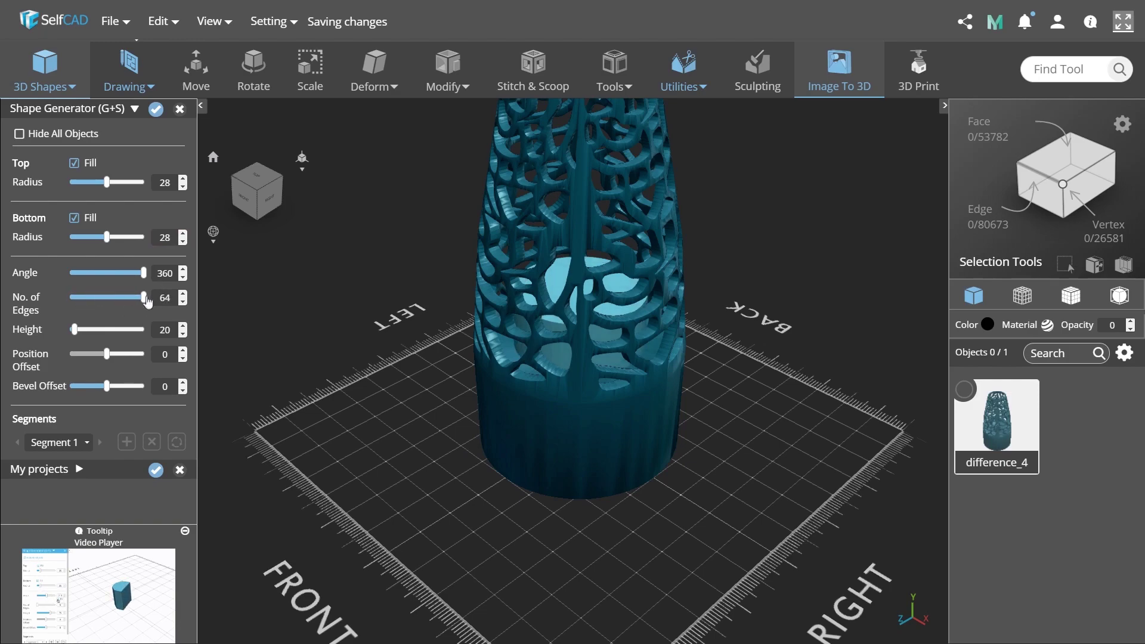
{"action": "double_click", "coordinate": [170, 332]}
{"action": "type", "text": "10"}
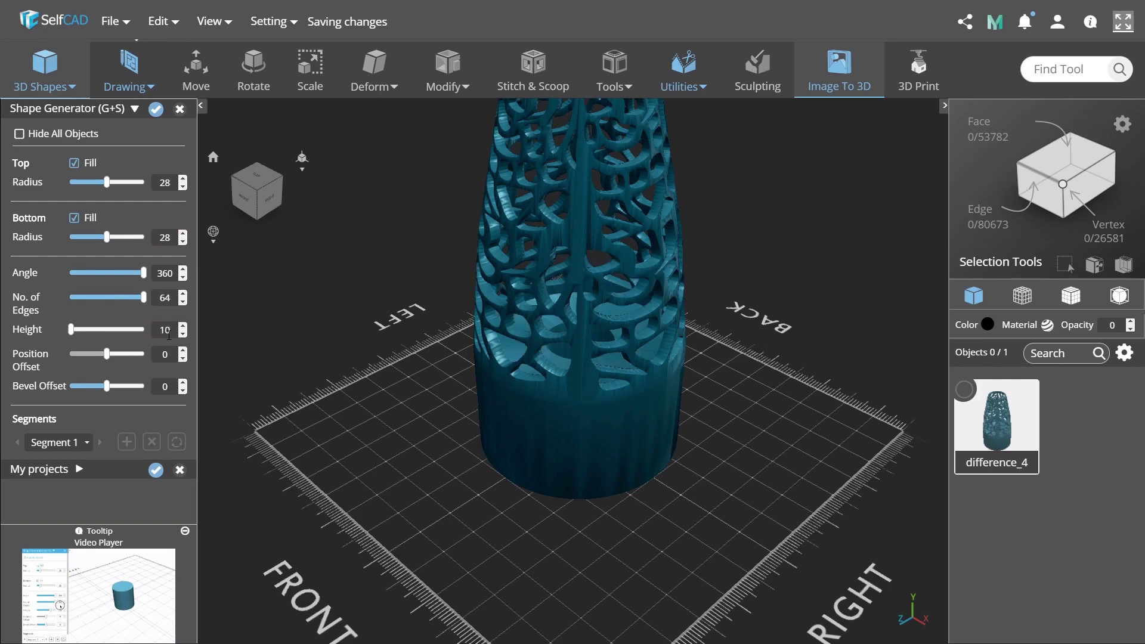
{"action": "left_click", "coordinate": [155, 109]}
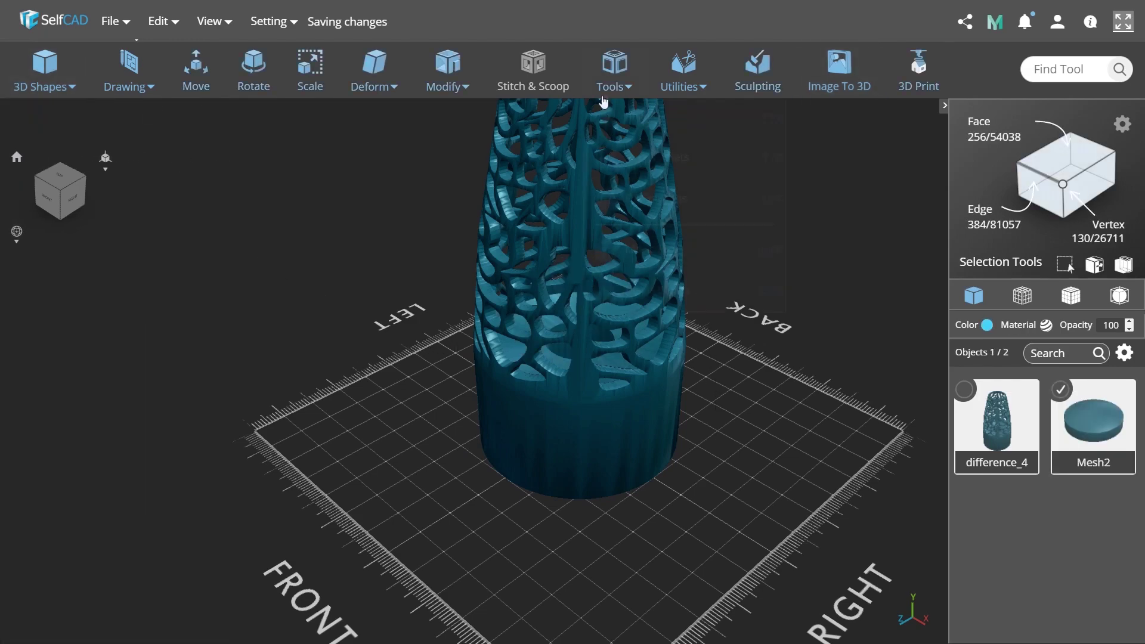
Step: Align the flat disc to Difference_4 at Top and Center, and close the Align tool
{"action": "mouse_move", "coordinate": [683, 89]}
{"action": "left_click", "coordinate": [694, 112]}
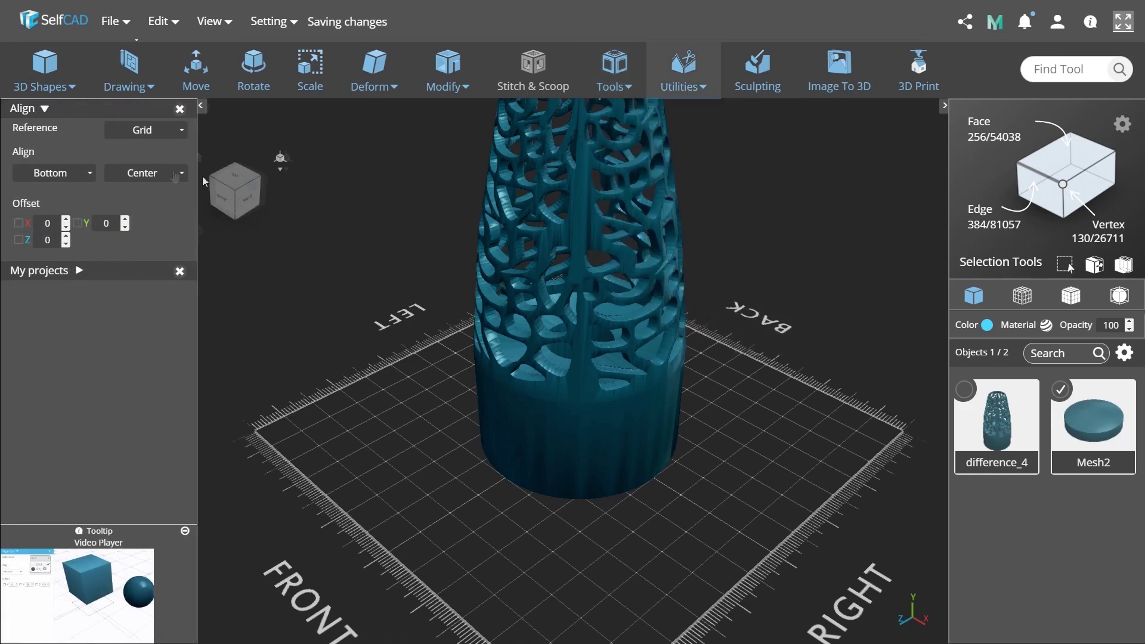
{"action": "left_click", "coordinate": [143, 130]}
{"action": "left_click", "coordinate": [146, 140]}
{"action": "left_click", "coordinate": [83, 173]}
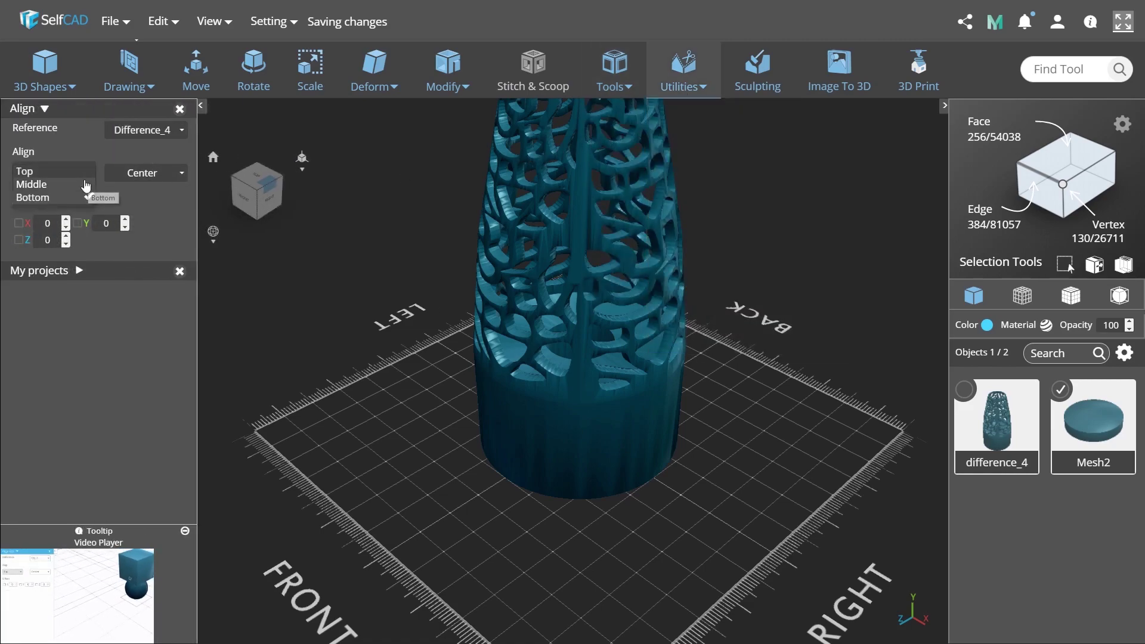
{"action": "left_click", "coordinate": [24, 171]}
{"action": "scroll", "coordinate": [384, 309], "scroll_direction": "down", "scroll_amount": 1}
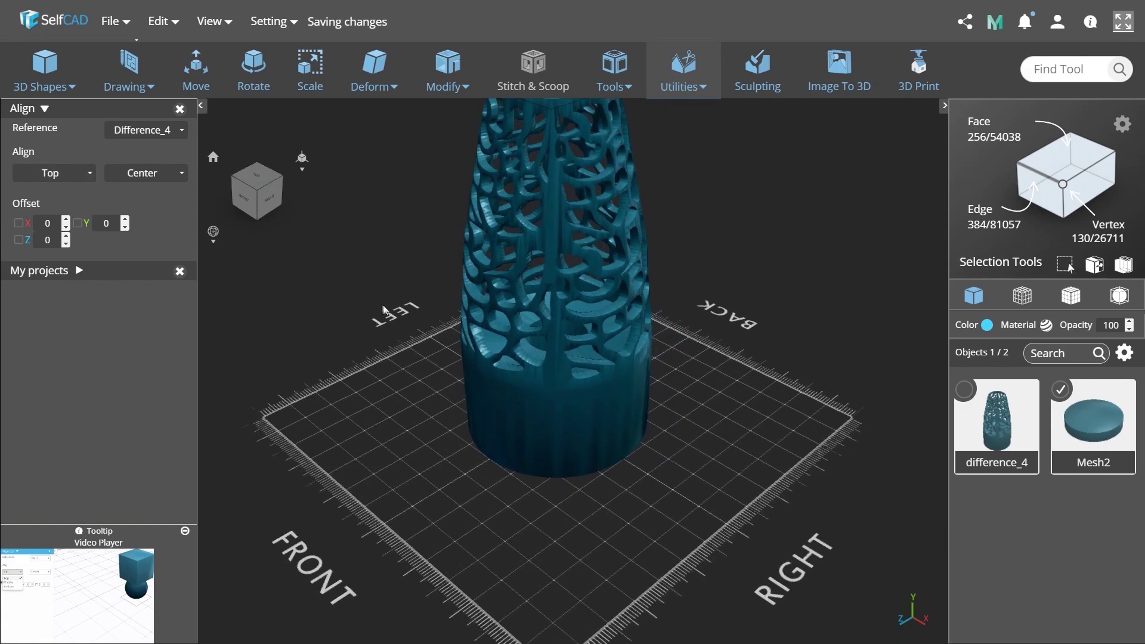
{"action": "scroll", "coordinate": [387, 323], "scroll_direction": "down", "scroll_amount": 3}
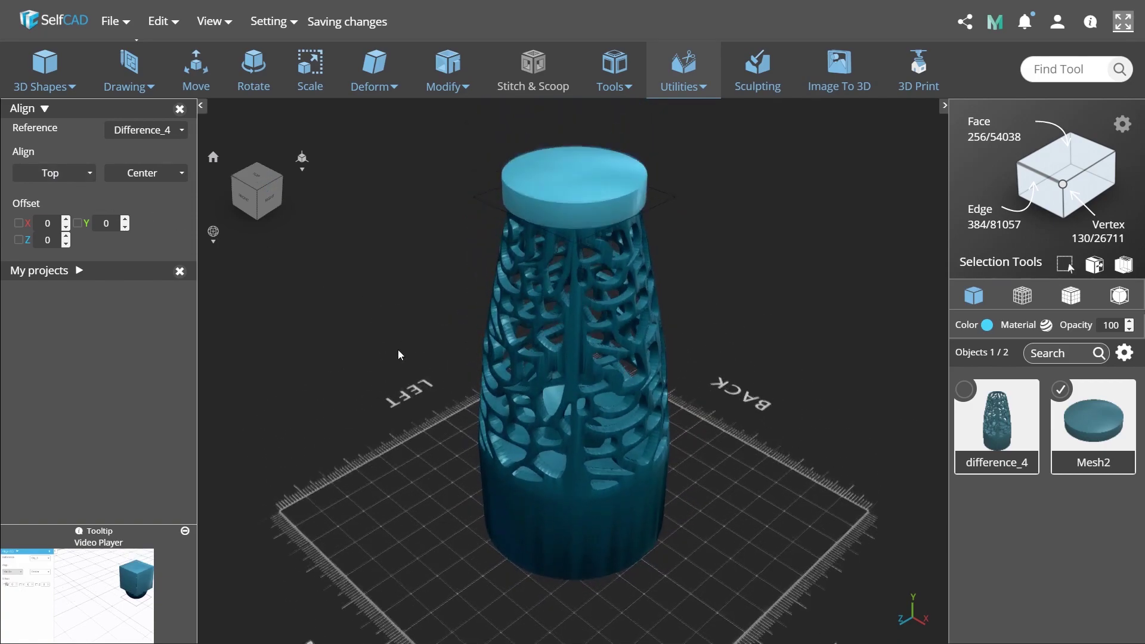
{"action": "left_click", "coordinate": [180, 108]}
{"action": "left_click", "coordinate": [180, 109]}
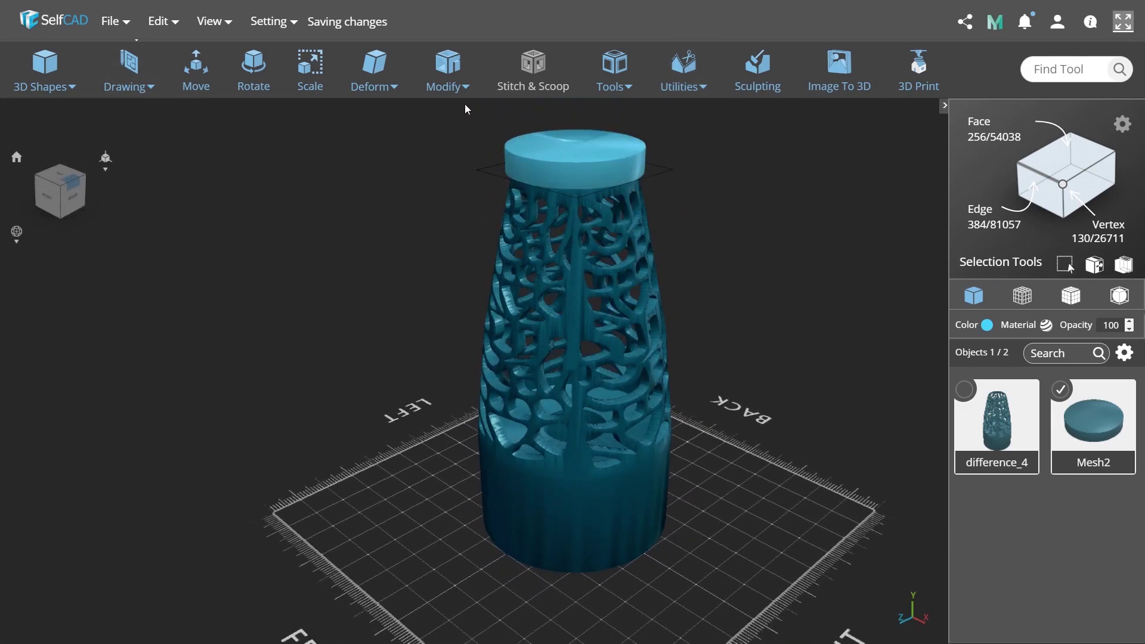
Step: Use Copy Offsets to make one copy of the flat disc, with Position Y at -2 and Size X and Z at -5
{"action": "left_click", "coordinate": [614, 78]}
{"action": "left_click", "coordinate": [626, 155]}
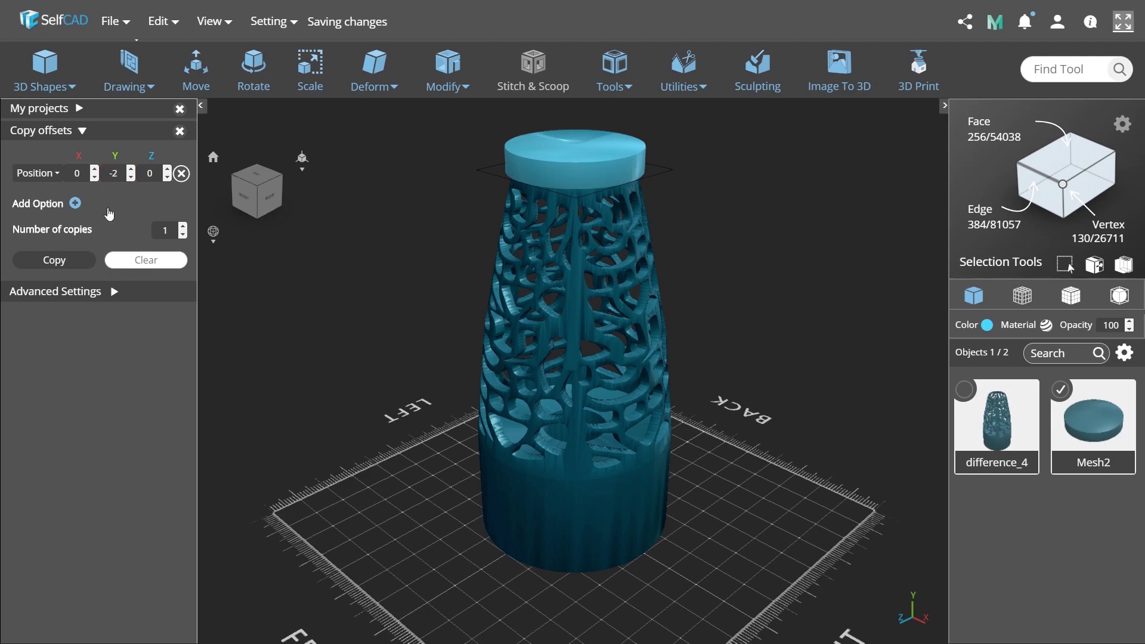
{"action": "left_click", "coordinate": [75, 203]}
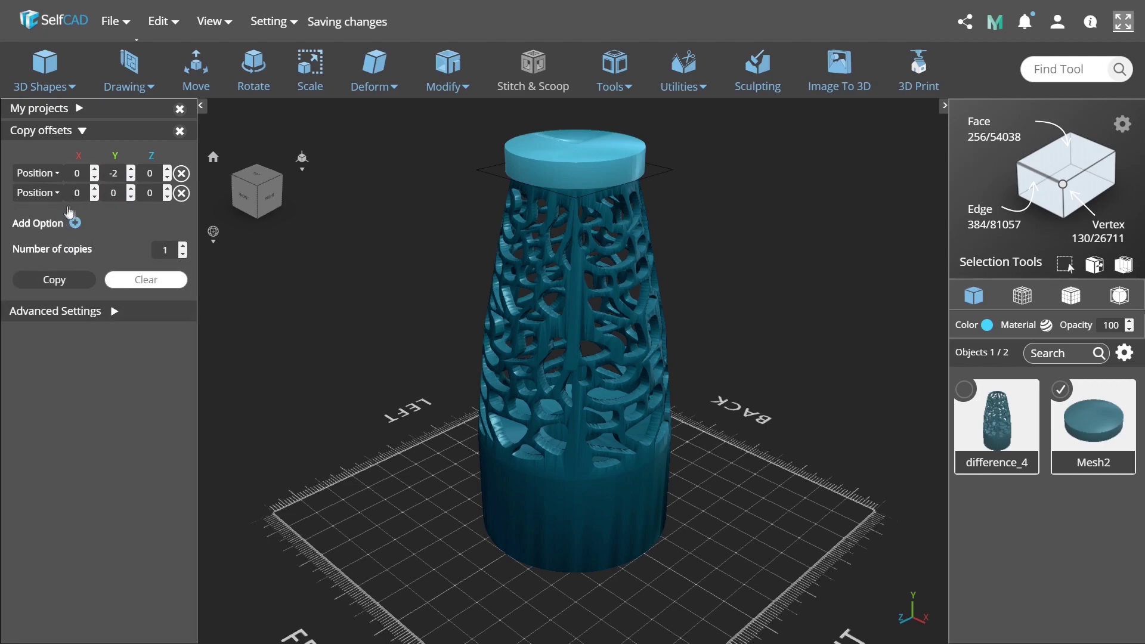
{"action": "left_click", "coordinate": [42, 193]}
{"action": "left_click", "coordinate": [48, 204]}
{"action": "type", "text": "-5"}
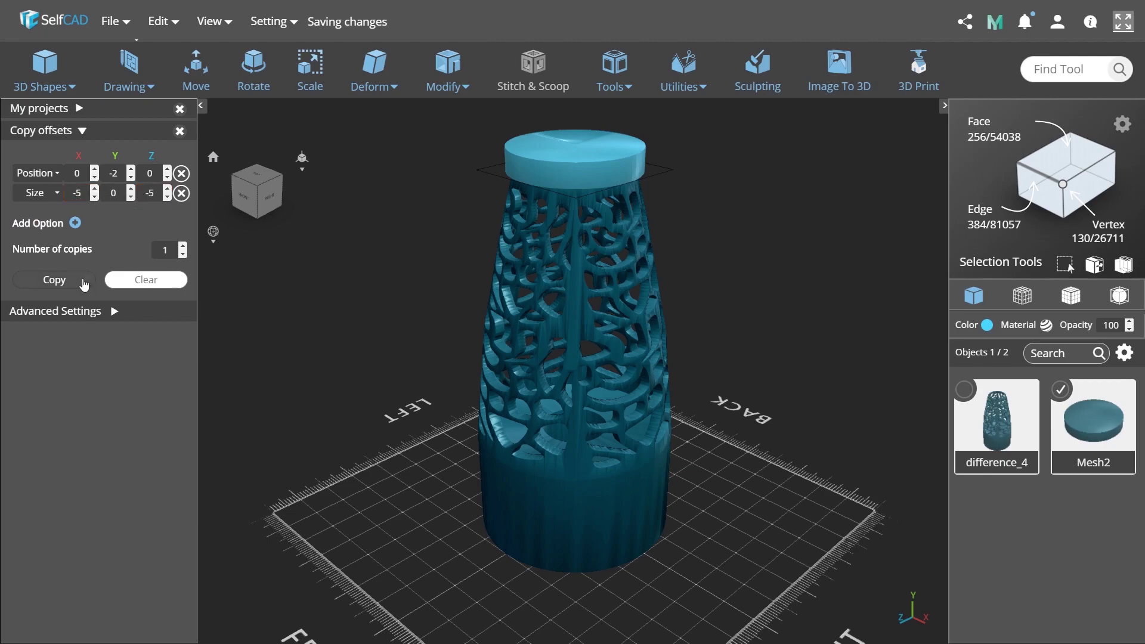
{"action": "left_click", "coordinate": [54, 279]}
Step: Select both discs and subtract the smaller copy Mesh2_1 from Mesh2 with a Difference operation
{"action": "left_click_drag", "start_coordinate": [482, 320], "coordinate": [525, 293]}
{"action": "left_click", "coordinate": [525, 293], "text": "shift"}
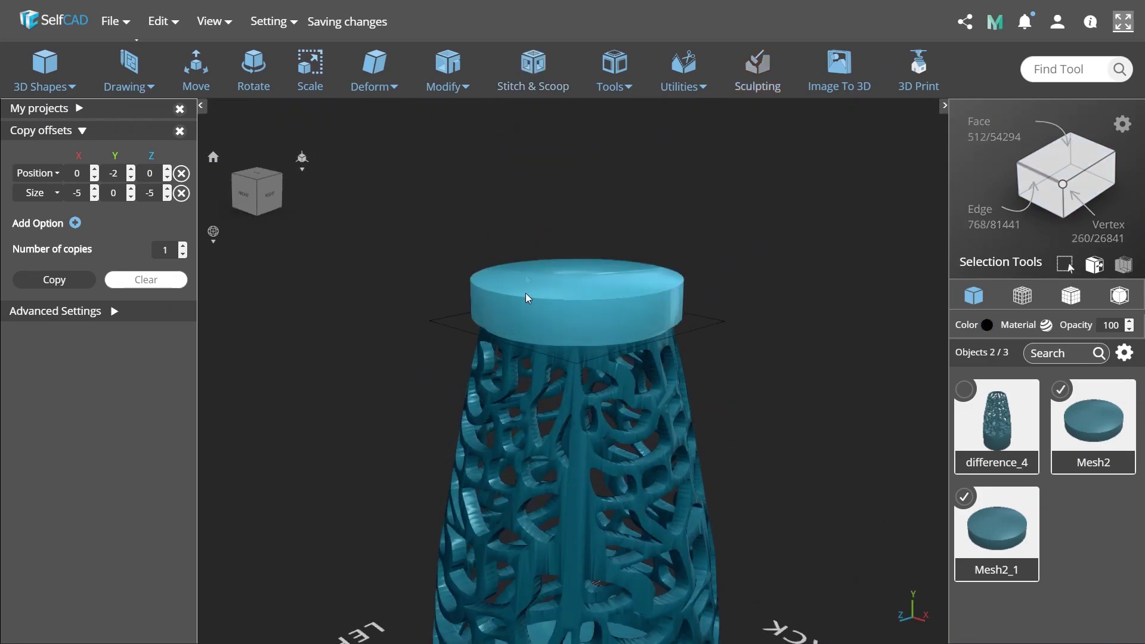
{"action": "left_click", "coordinate": [534, 70]}
{"action": "left_click", "coordinate": [72, 149]}
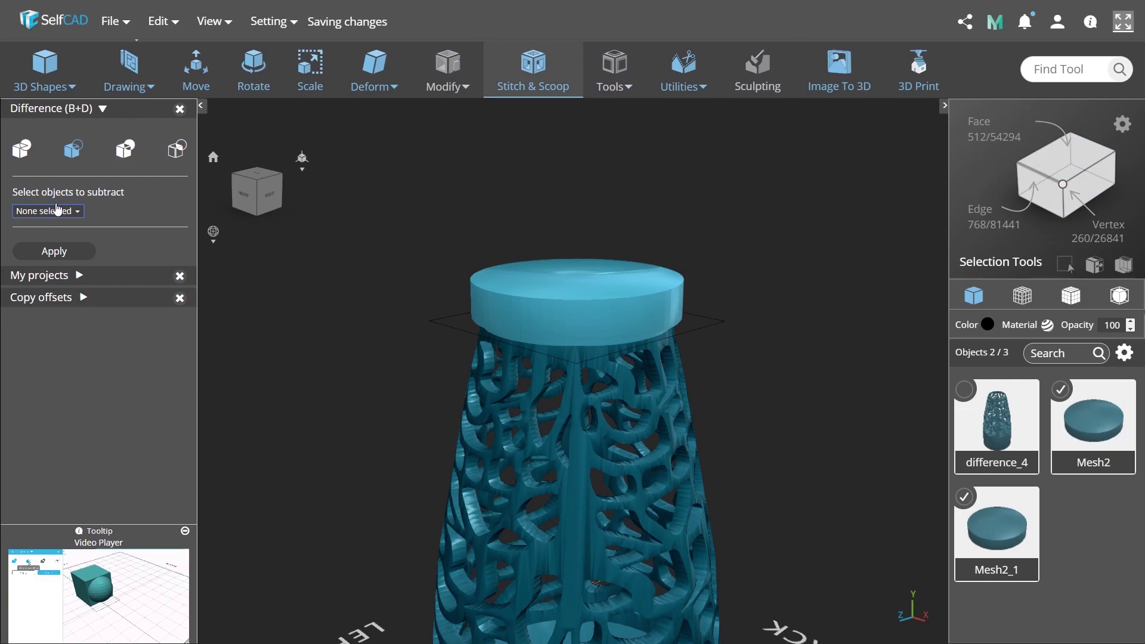
{"action": "left_click", "coordinate": [52, 212]}
{"action": "left_click", "coordinate": [55, 228]}
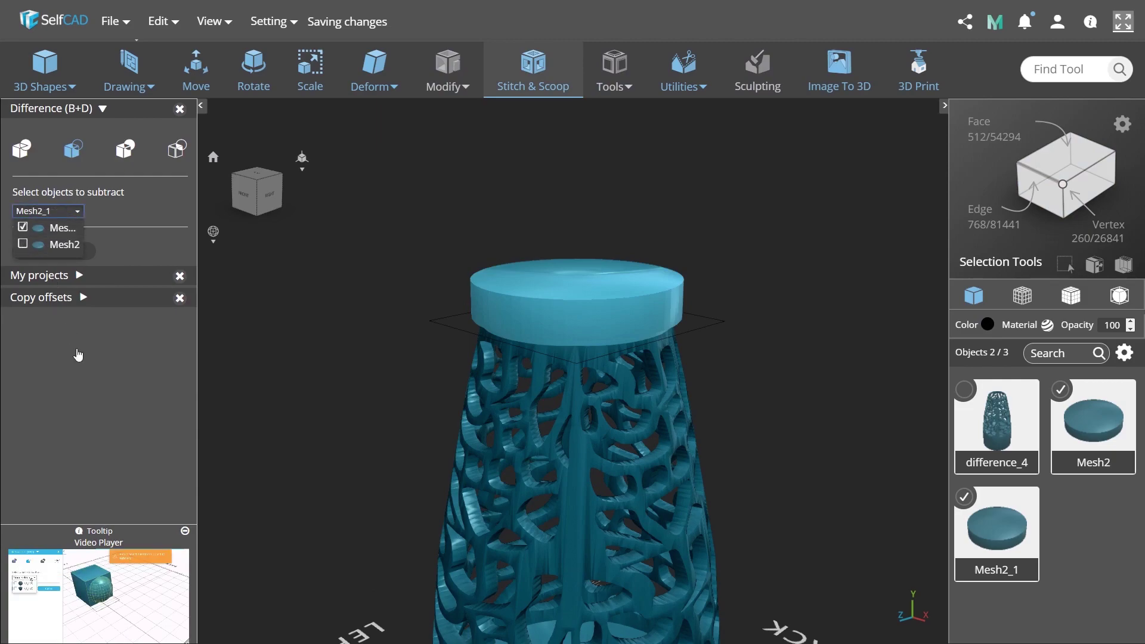
{"action": "left_click", "coordinate": [47, 253]}
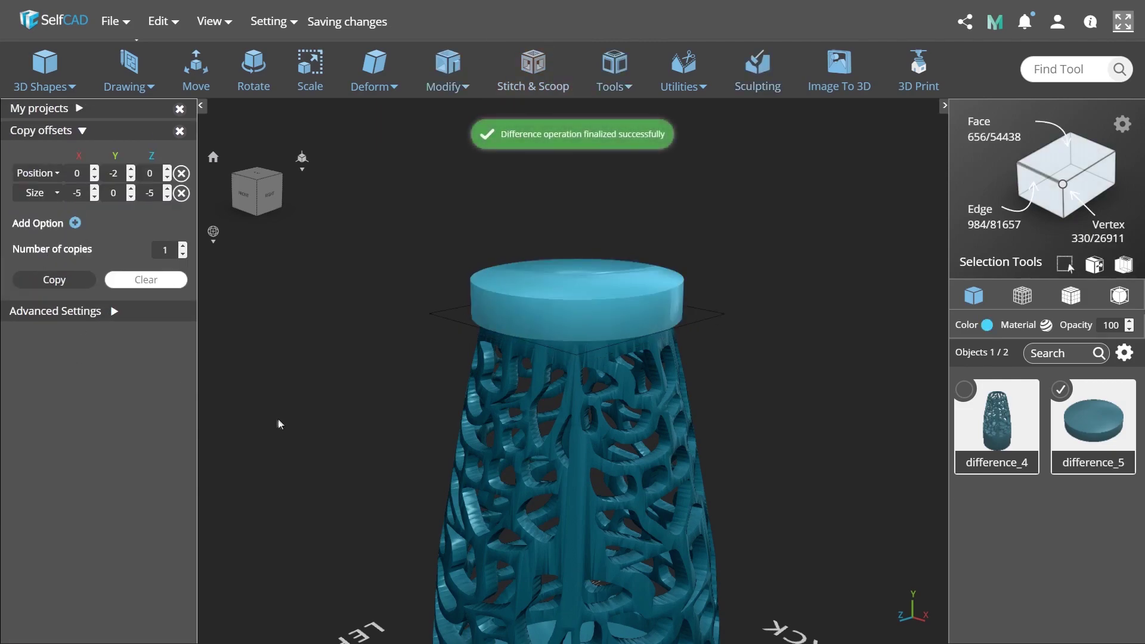
Step: Repair the hollowed cap difference_5 with Magic Fix and finalize the result
{"action": "scroll", "coordinate": [410, 353], "scroll_direction": "down", "scroll_amount": 5}
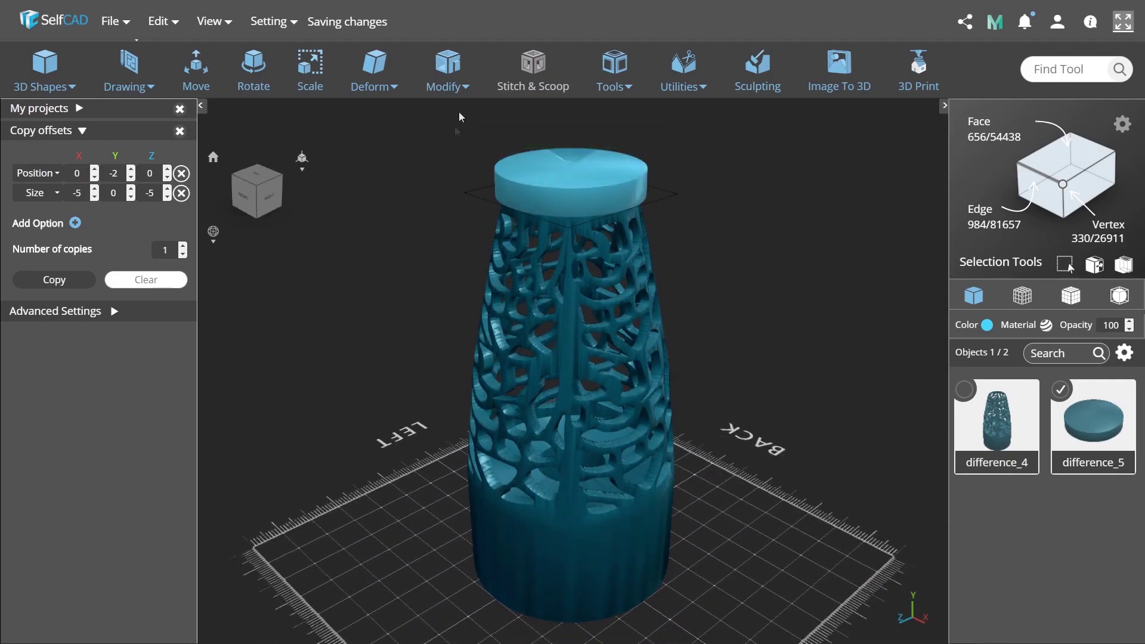
{"action": "left_click", "coordinate": [615, 77]}
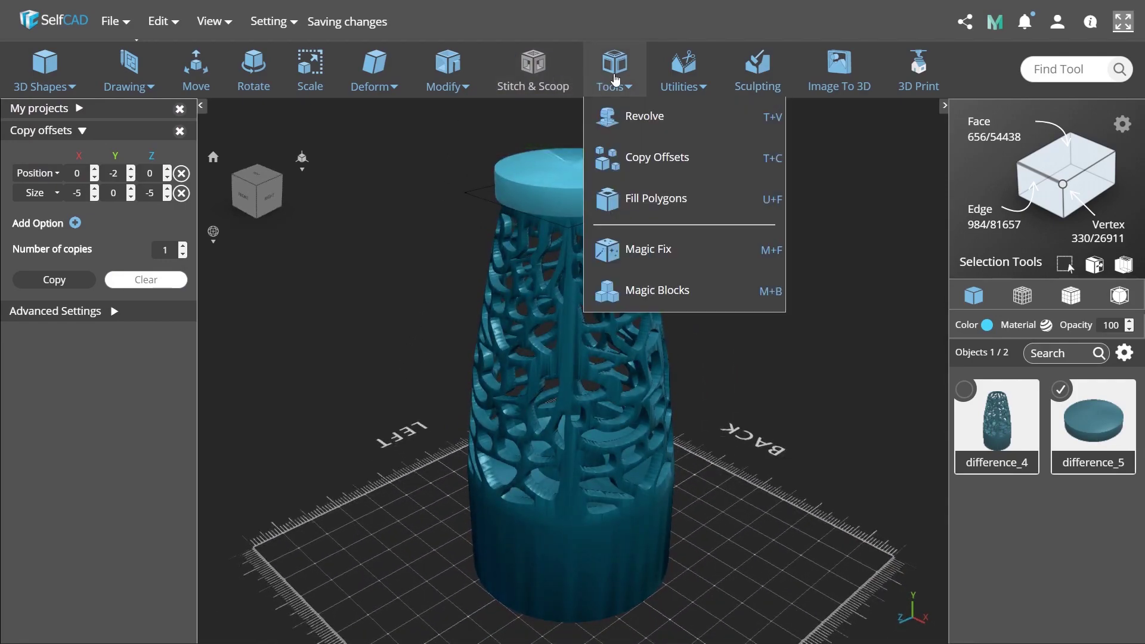
{"action": "left_click", "coordinate": [656, 271]}
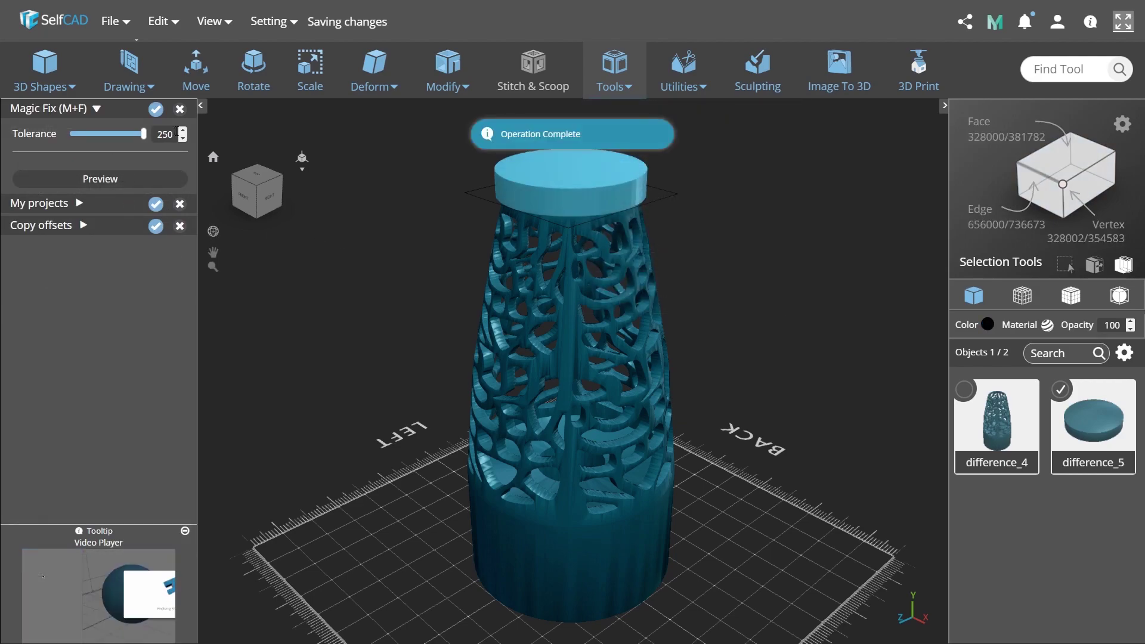
{"action": "left_click", "coordinate": [156, 108]}
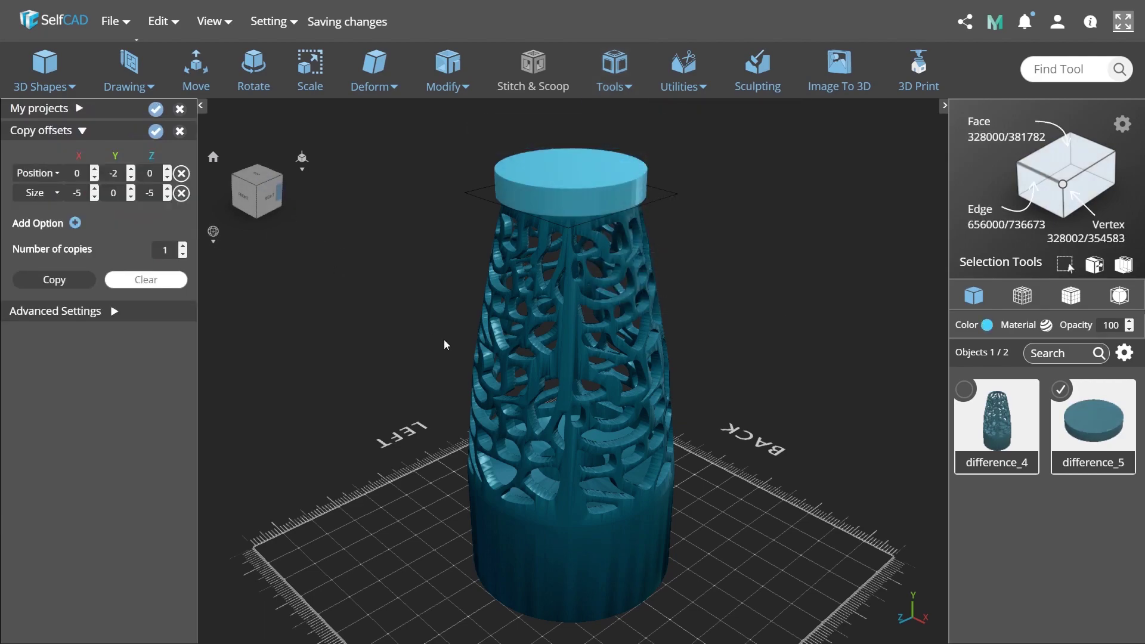
Step: Select the lamp body difference_4, repair it with Magic Fix, and finalize the result
{"action": "left_click", "coordinate": [516, 544]}
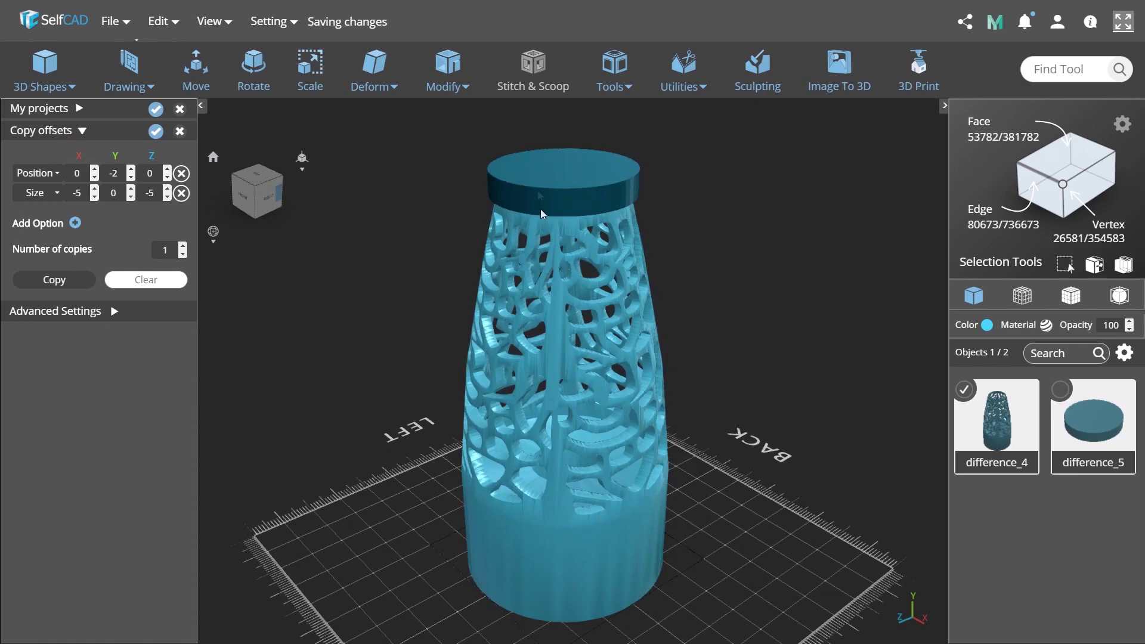
{"action": "left_click", "coordinate": [615, 70]}
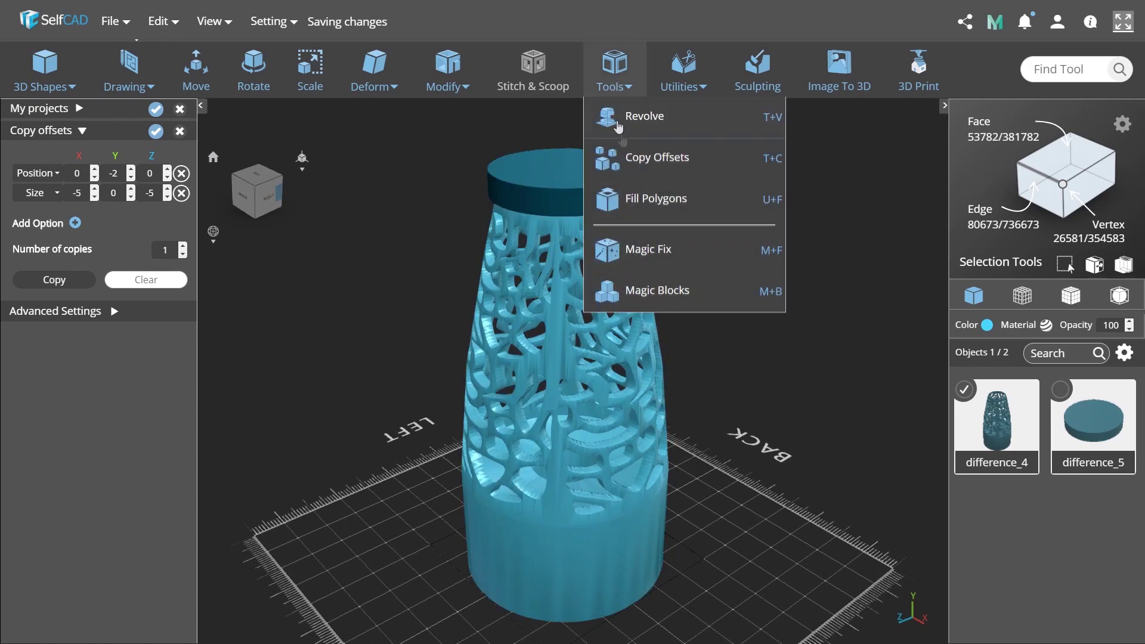
{"action": "left_click", "coordinate": [626, 252]}
{"action": "left_click", "coordinate": [156, 110]}
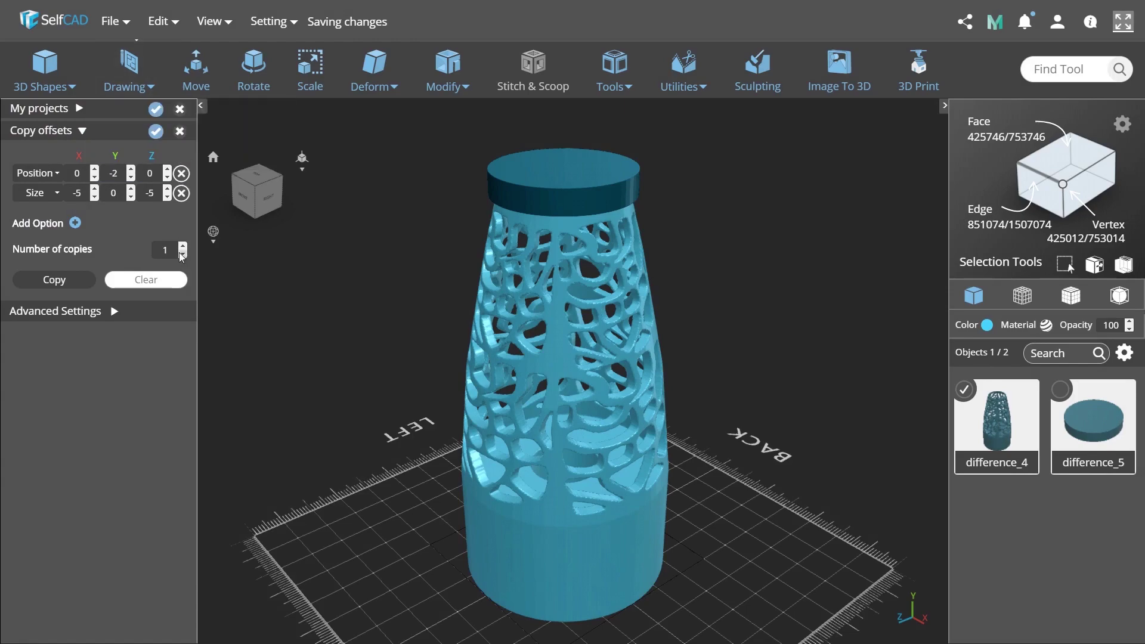
Step: Close the Copy Offsets settings and deselect all objects to view the finished lamp with its cap
{"action": "left_click", "coordinate": [179, 131]}
{"action": "left_click", "coordinate": [811, 377]}
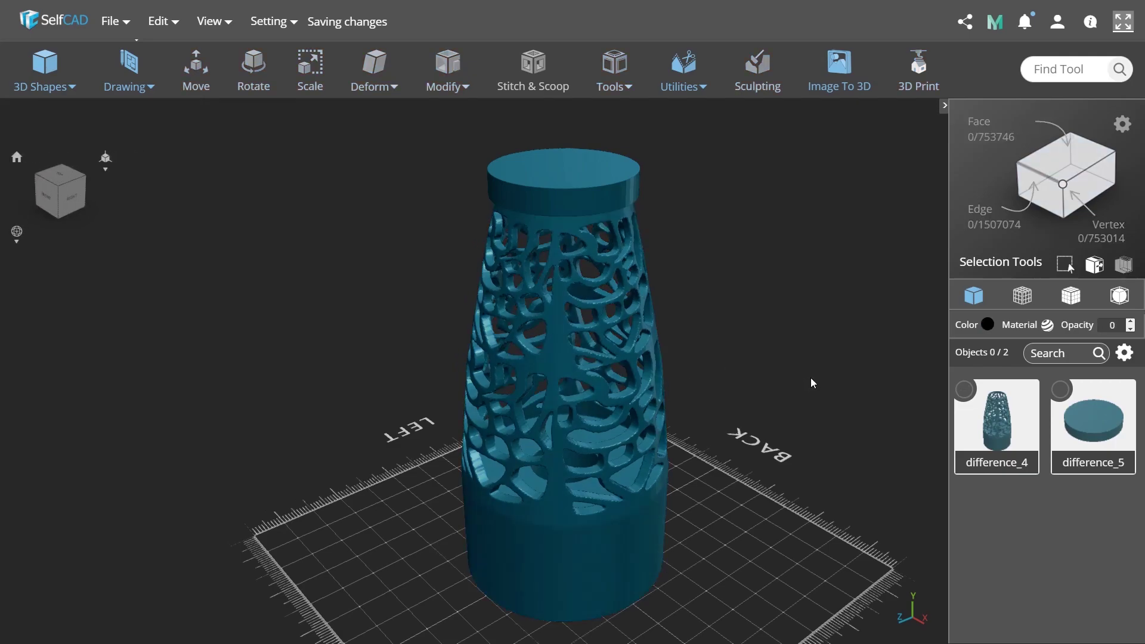
{"action": "left_click_drag", "start_coordinate": [810, 378], "coordinate": [556, 406]}
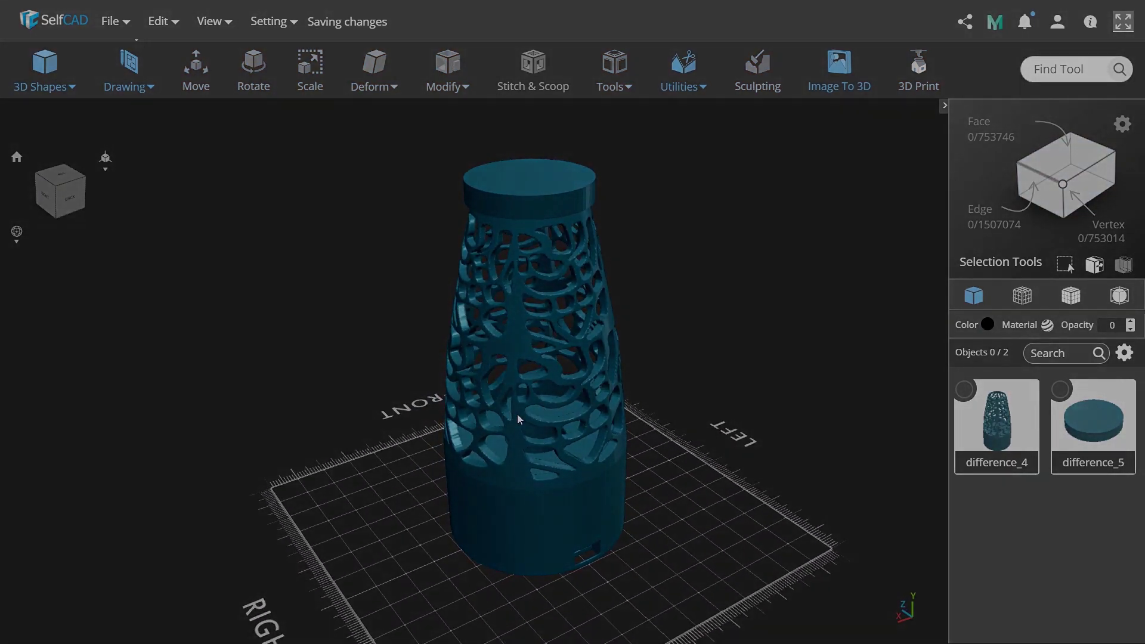